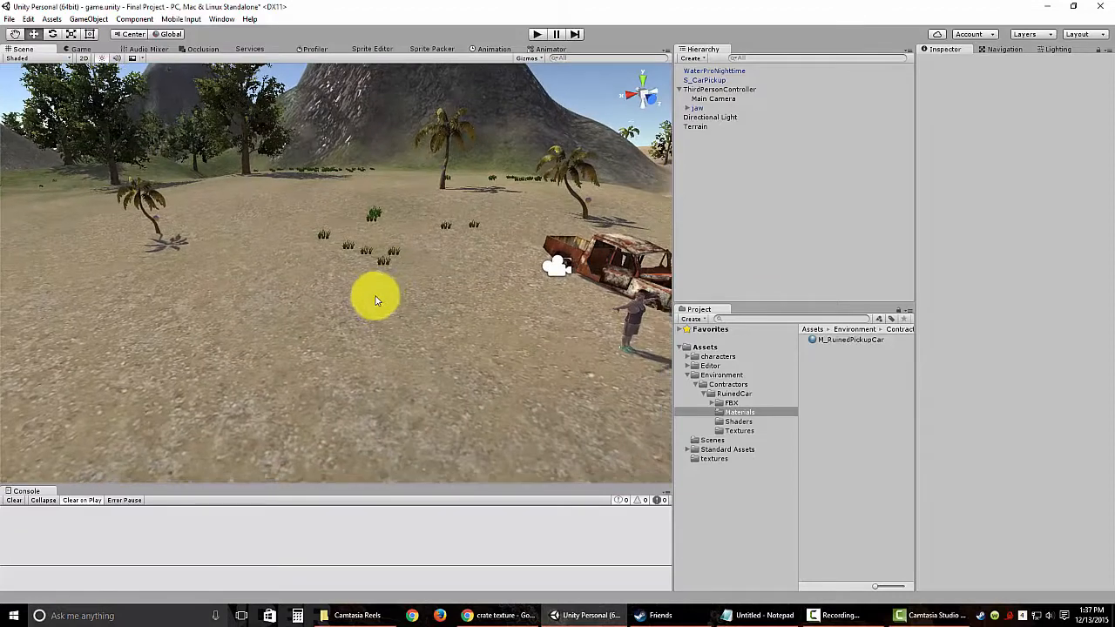
Collapse the ThirdPersonController entry in the hierarchy and add a 3D cube to the scene.
{"action": "left_click", "coordinate": [680, 90]}
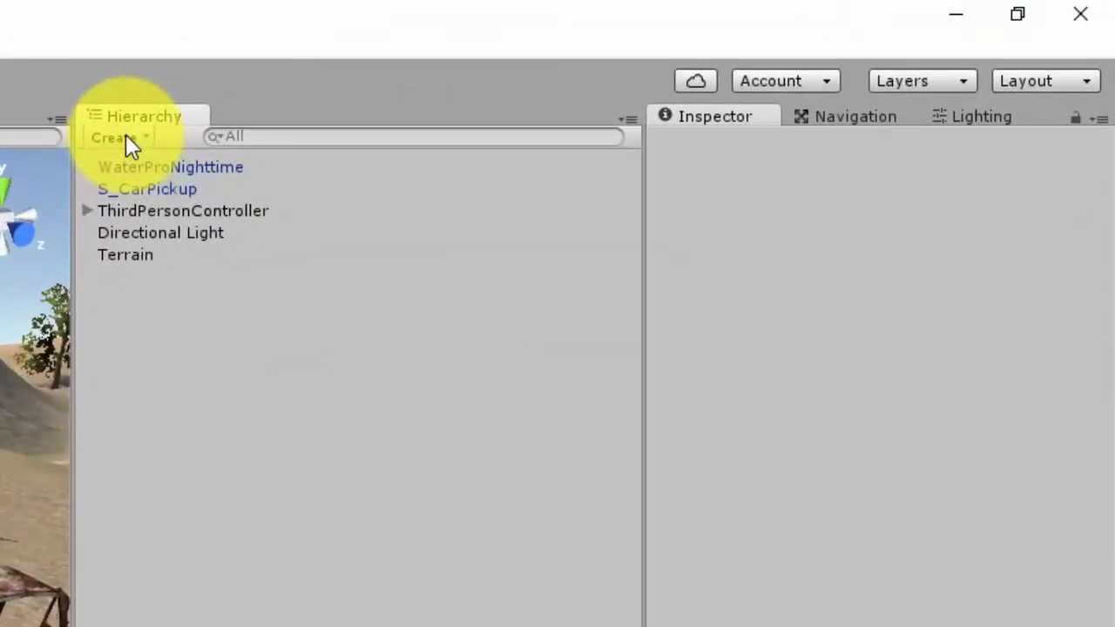
{"action": "left_click", "coordinate": [125, 138]}
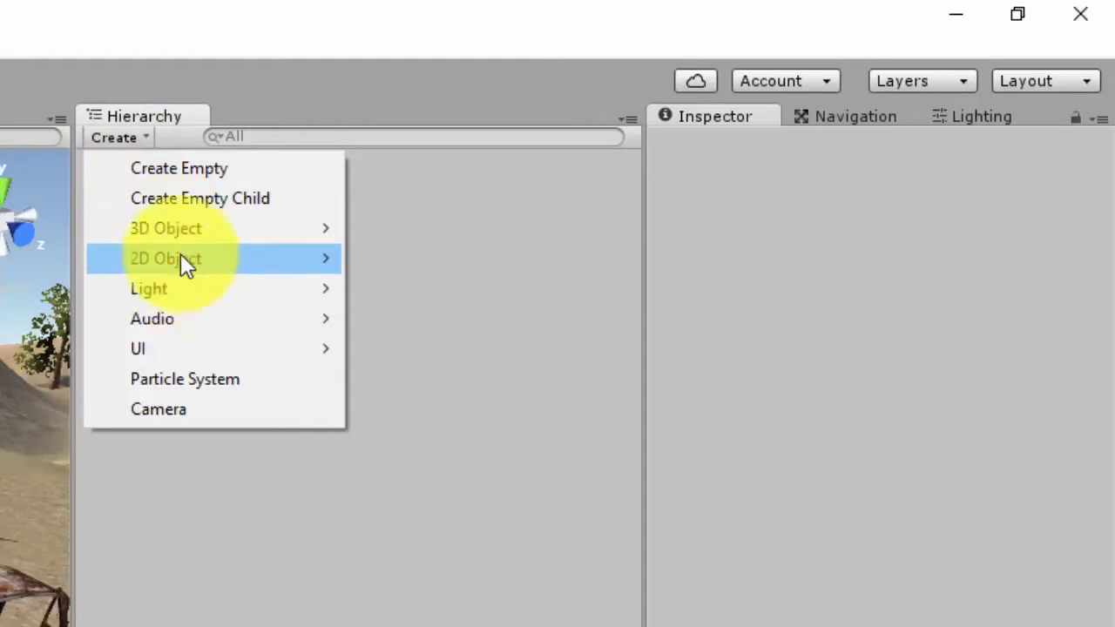
{"action": "mouse_move", "coordinate": [181, 230]}
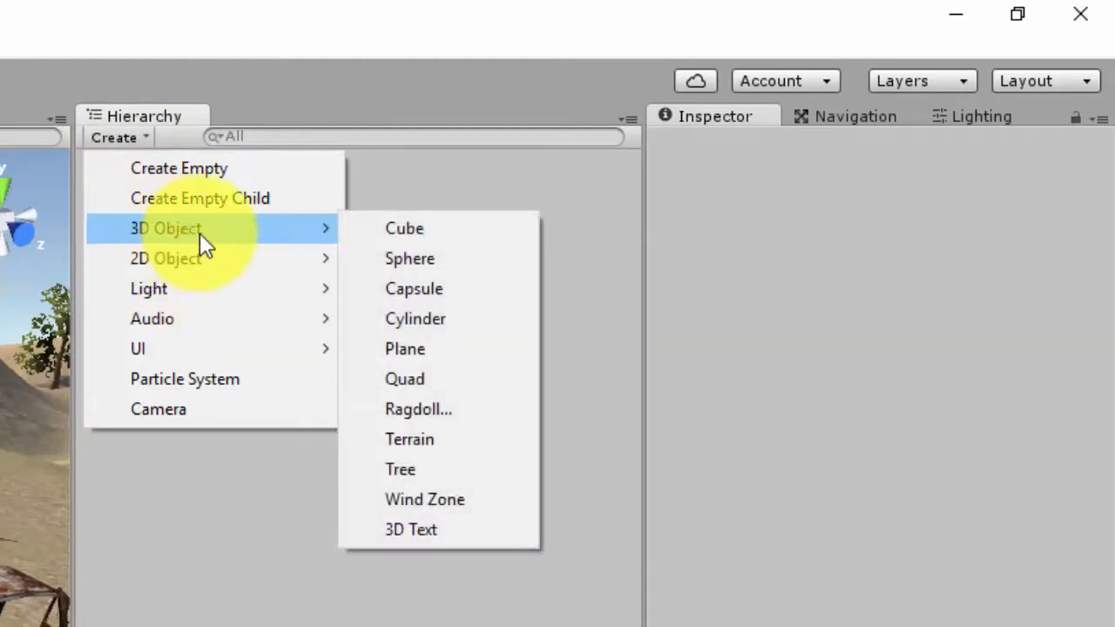
{"action": "left_click", "coordinate": [377, 230]}
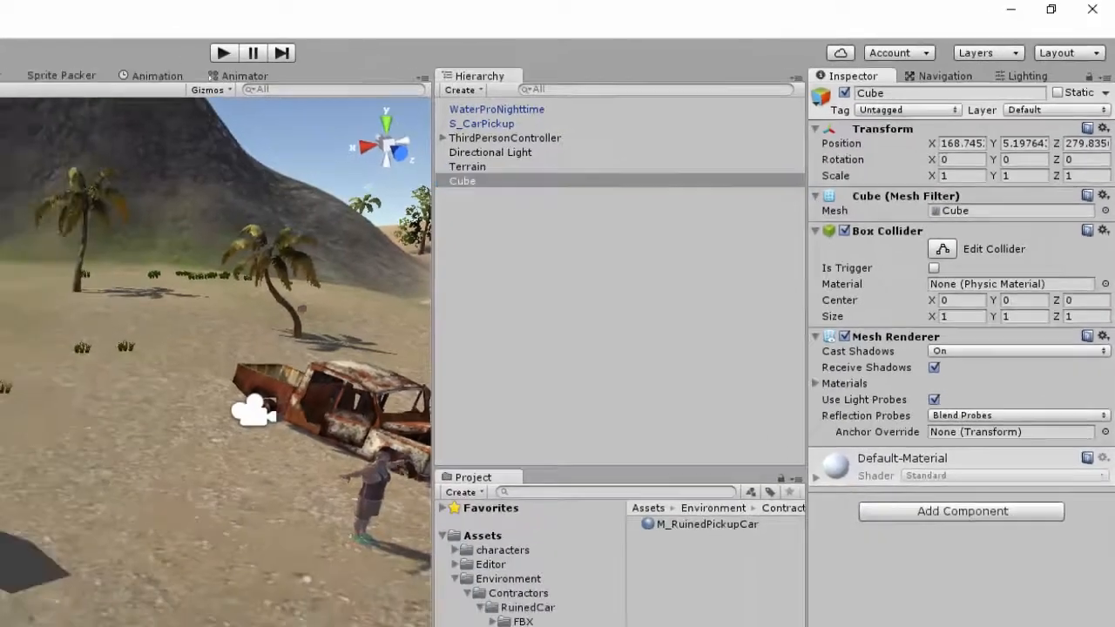
Move the cube onto the ground between the grass tufts and the ruined pickup, at about X 164.2, Y 4, Z 277.3.
{"action": "left_click_drag", "start_coordinate": [326, 280], "coordinate": [478, 251]}
{"action": "left_click_drag", "start_coordinate": [499, 304], "coordinate": [431, 217]}
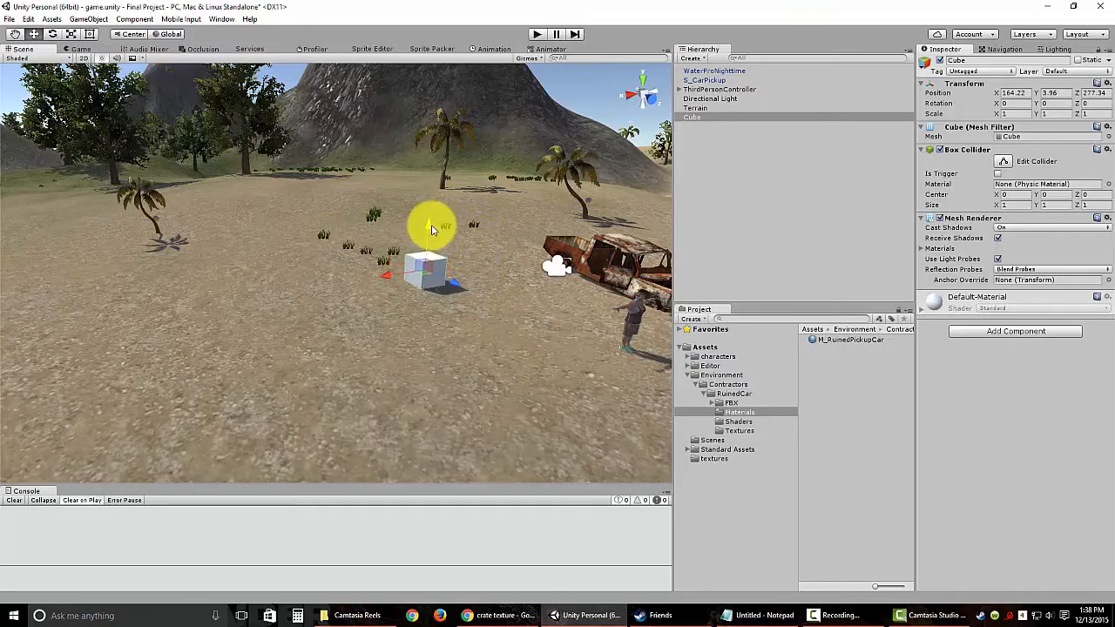
{"action": "key", "text": "f"}
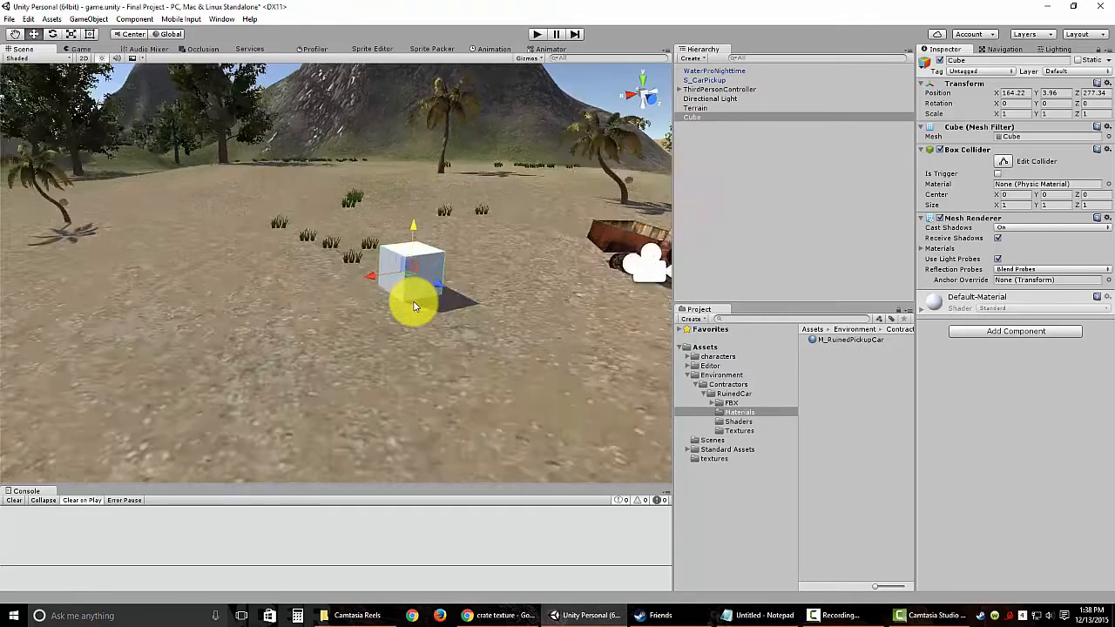
{"action": "scroll", "coordinate": [436, 311], "scroll_direction": "down", "scroll_amount": 3}
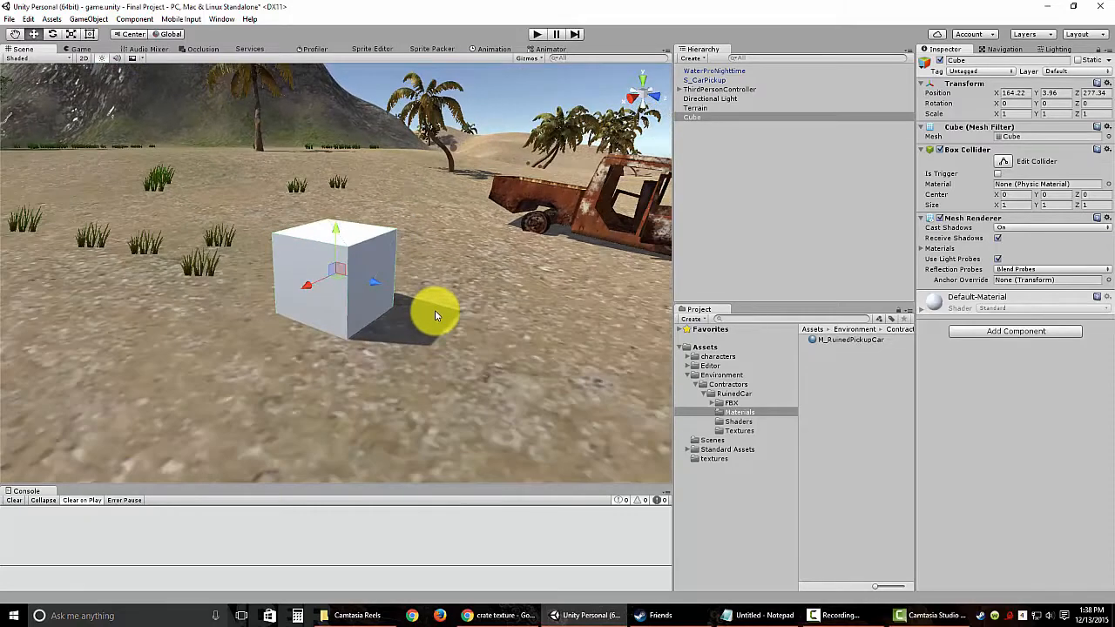
{"action": "mouse_move", "coordinate": [436, 311]}
{"action": "left_mouse_down", "text": "alt"}
{"action": "mouse_move", "coordinate": [456, 281]}
{"action": "mouse_move", "coordinate": [441, 299]}
{"action": "left_mouse_up", "text": "alt"}
{"action": "left_click", "coordinate": [705, 208]}
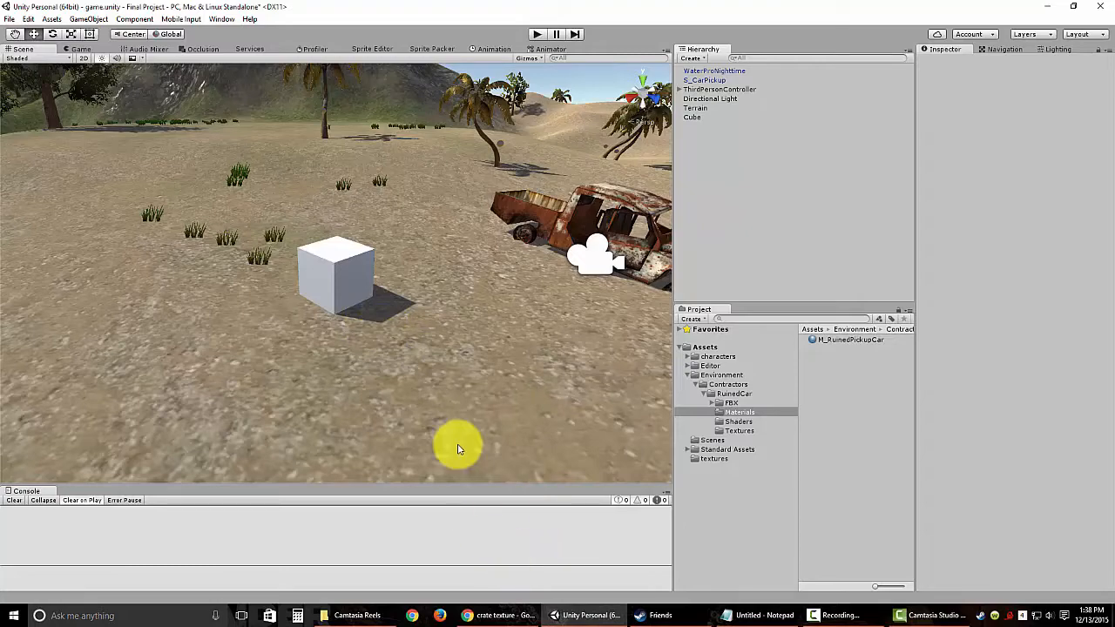
Switch to Chrome and open the image result "Well, That's Just Crate! (Texture)" from the crate texture search.
{"action": "left_click", "coordinate": [509, 617]}
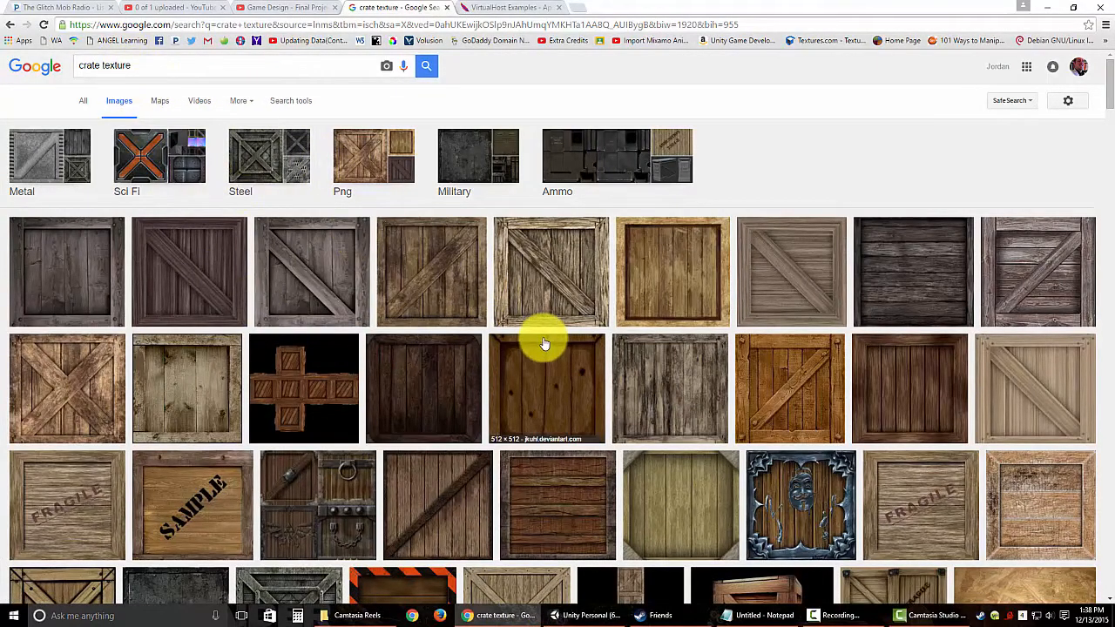
{"action": "scroll", "coordinate": [543, 341], "scroll_direction": "down", "scroll_amount": 2}
{"action": "scroll", "coordinate": [543, 341], "scroll_direction": "down", "scroll_amount": 4}
{"action": "scroll", "coordinate": [543, 341], "scroll_direction": "up", "scroll_amount": 6}
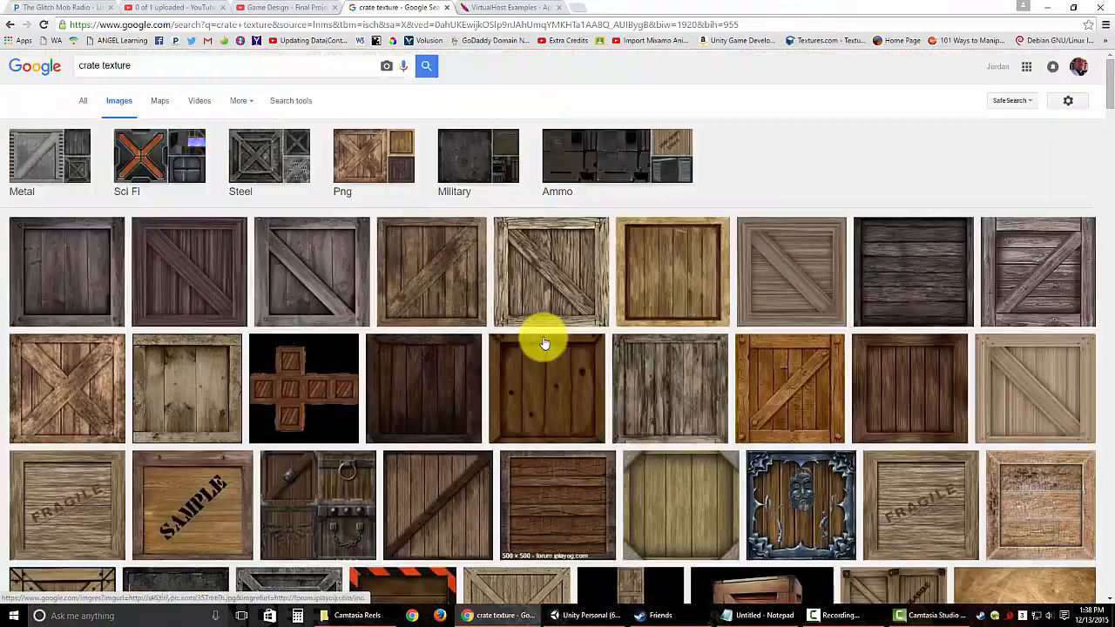
{"action": "scroll", "coordinate": [522, 348], "scroll_direction": "down", "scroll_amount": 1}
{"action": "scroll", "coordinate": [522, 348], "scroll_direction": "up", "scroll_amount": 1}
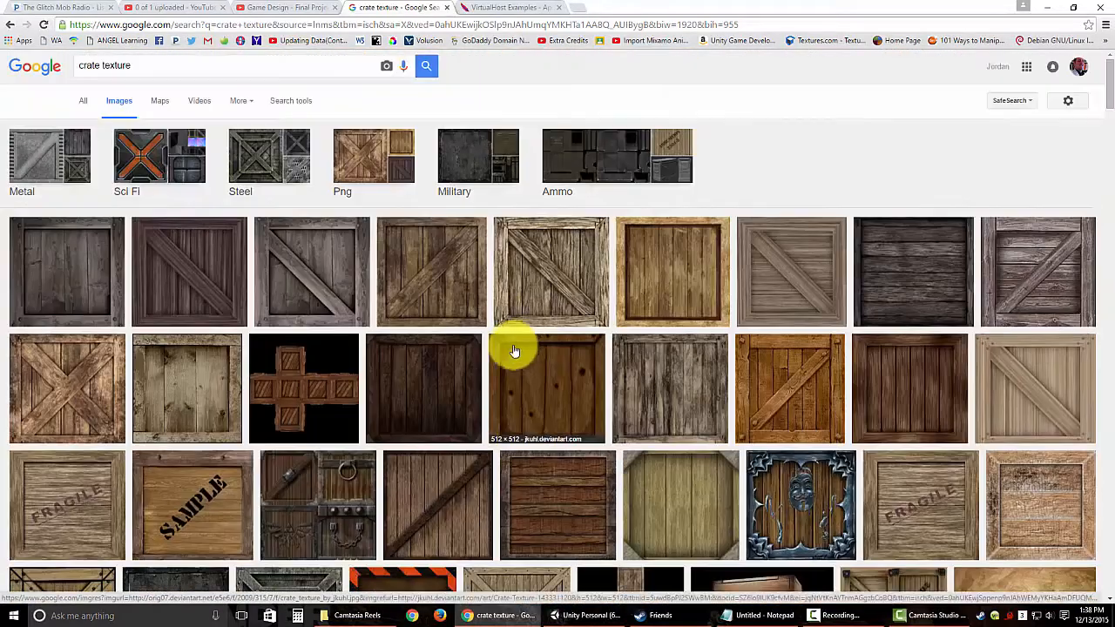
{"action": "left_click", "coordinate": [543, 278]}
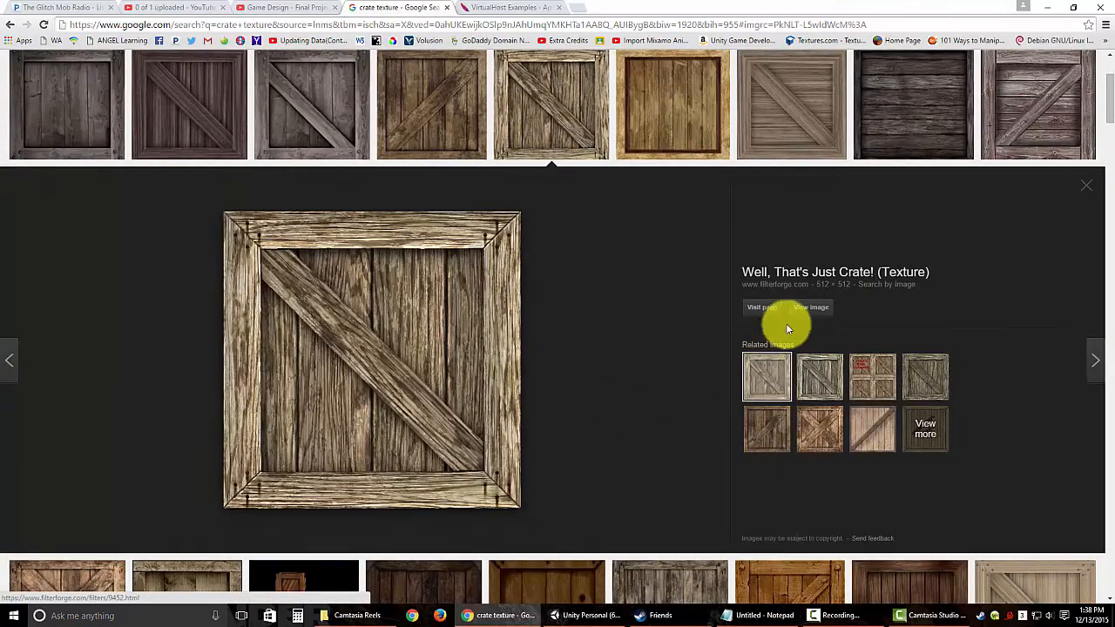
Save the crate image as crateTexture.jpg in Desktop > My Final Unity Project > Final Project > Assets > textures.
{"action": "right_click", "coordinate": [511, 334]}
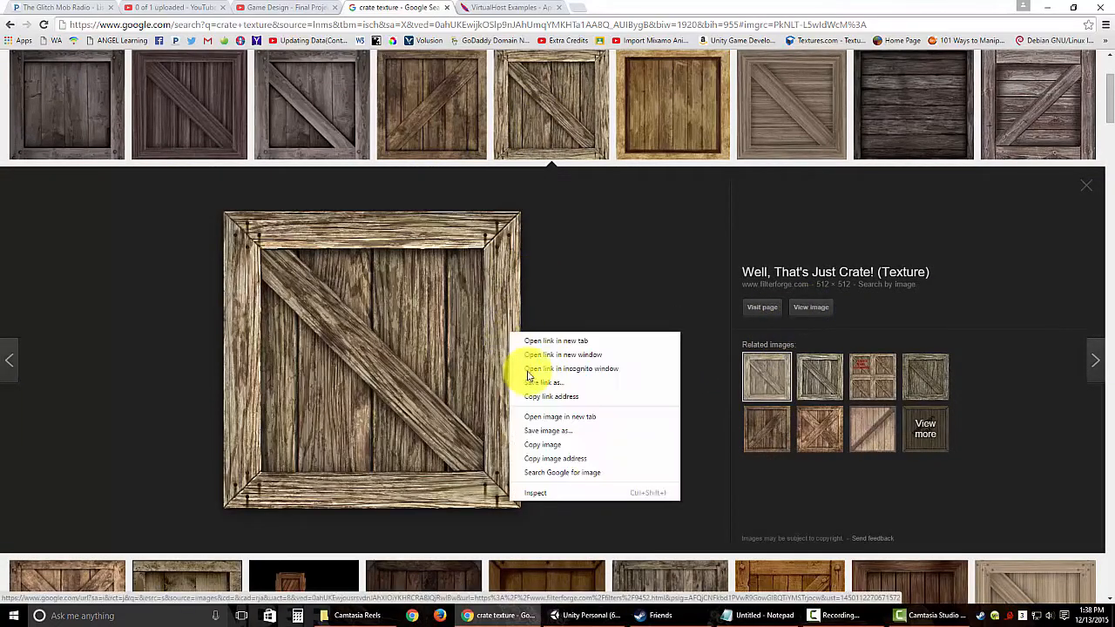
{"action": "left_click", "coordinate": [560, 432]}
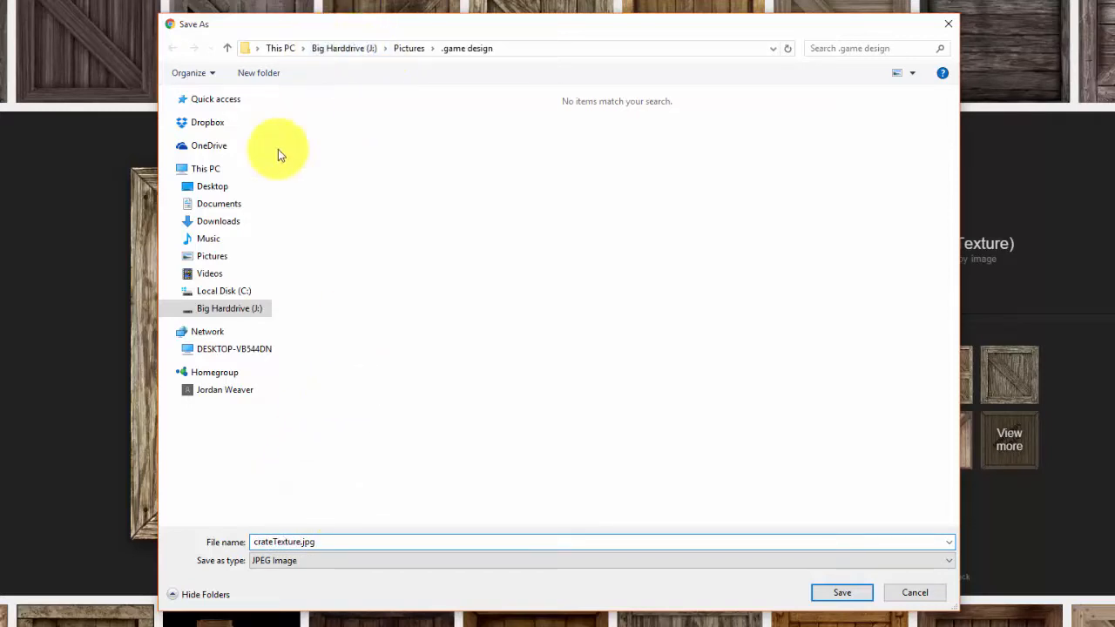
{"action": "left_click", "coordinate": [213, 186]}
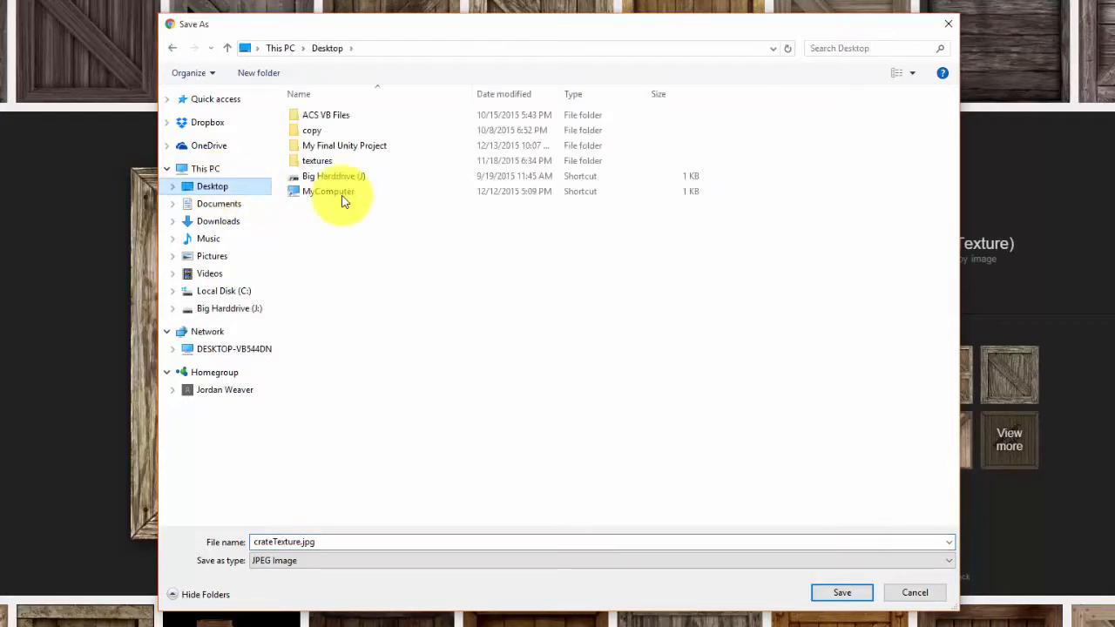
{"action": "double_click", "coordinate": [383, 146]}
{"action": "left_click", "coordinate": [340, 118]}
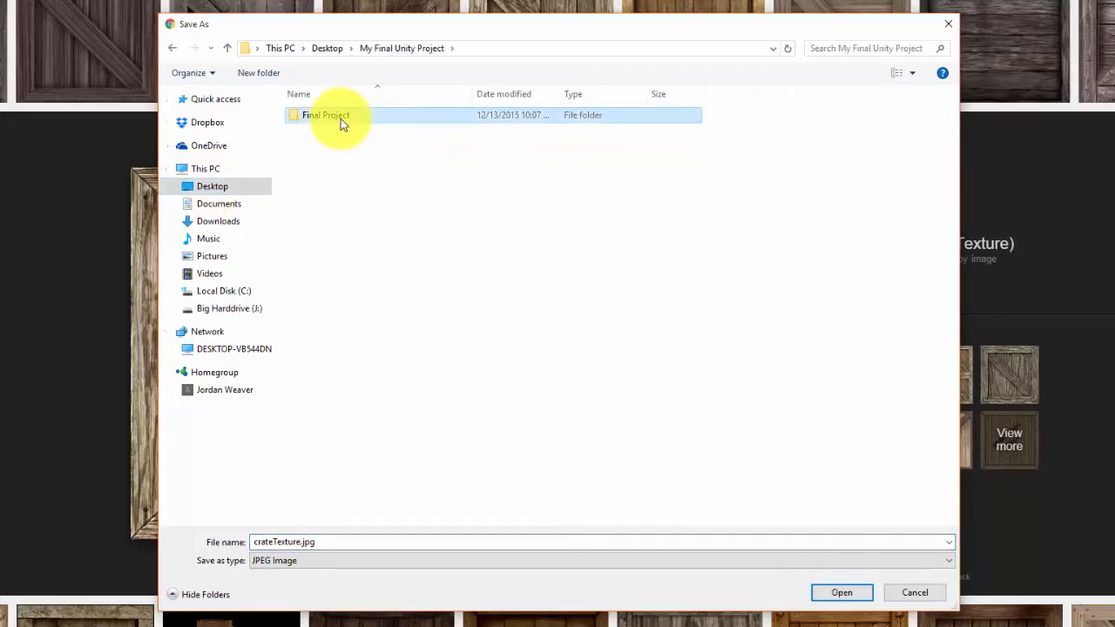
{"action": "double_click", "coordinate": [341, 117]}
{"action": "double_click", "coordinate": [312, 115]}
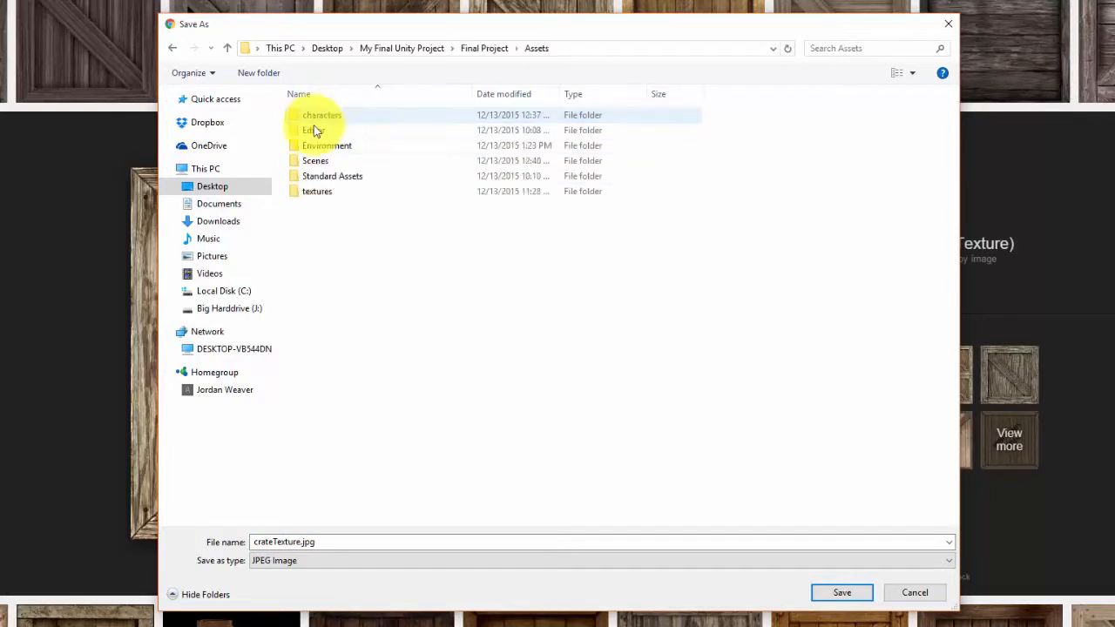
{"action": "double_click", "coordinate": [318, 191]}
{"action": "left_click", "coordinate": [837, 594]}
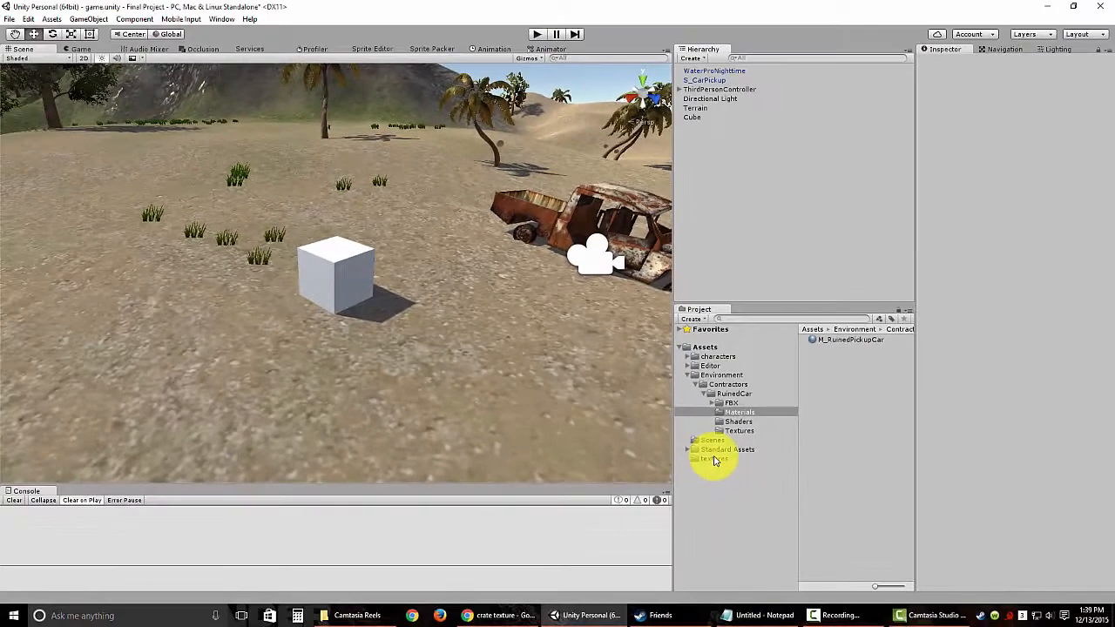
Switch back to Unity and apply crateTexture from the project's textures folder to the cube in the scene.
{"action": "left_click", "coordinate": [715, 459]}
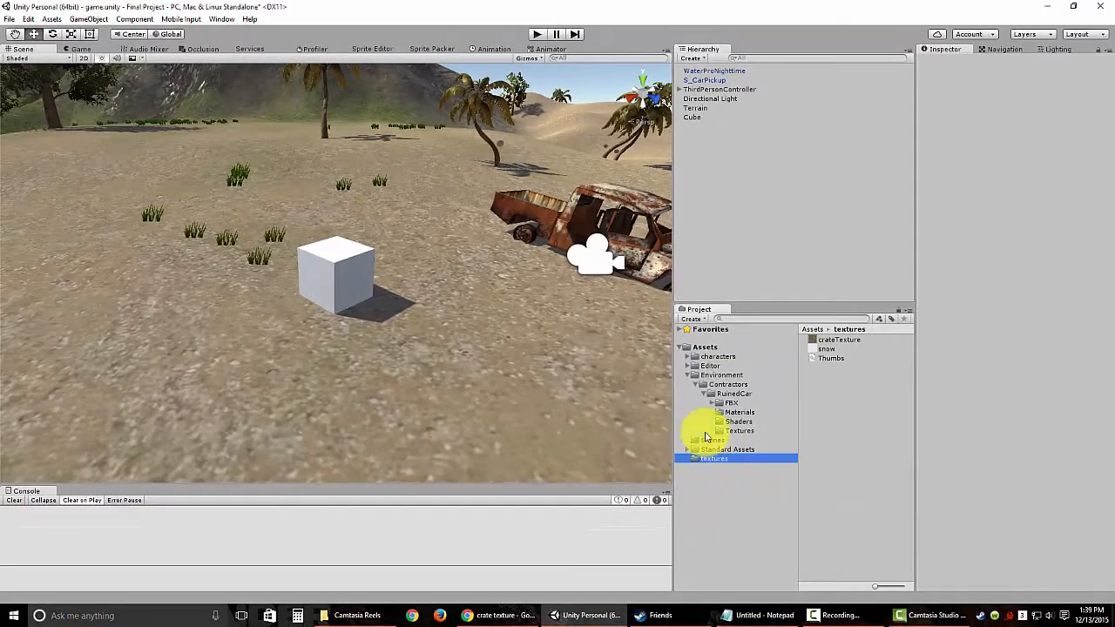
{"action": "left_click", "coordinate": [694, 374]}
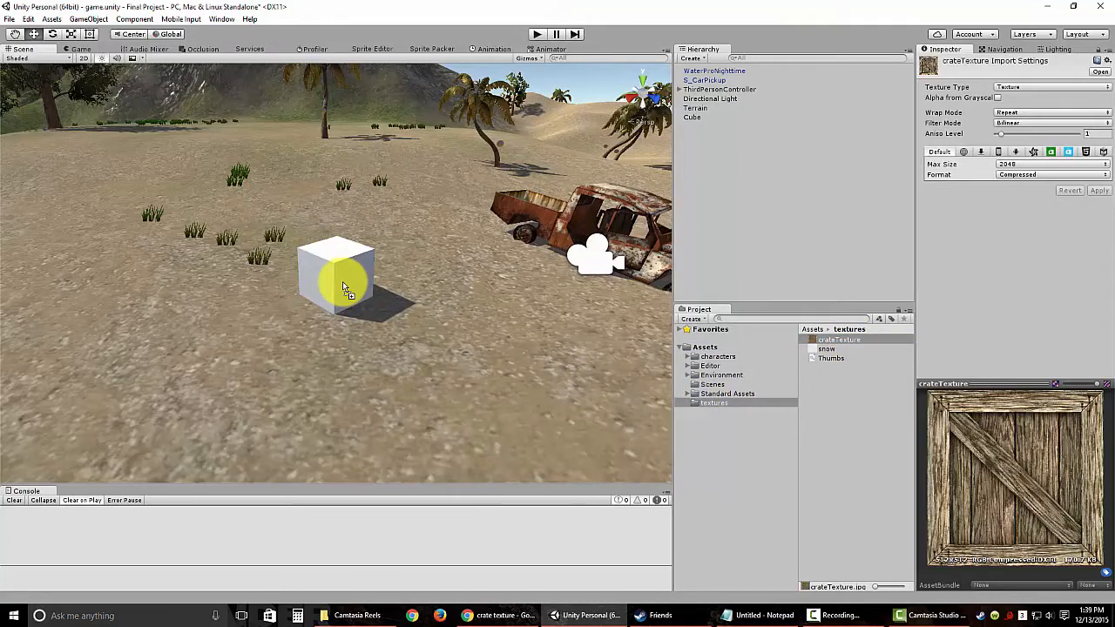
{"action": "left_click_drag", "start_coordinate": [342, 281], "coordinate": [343, 280]}
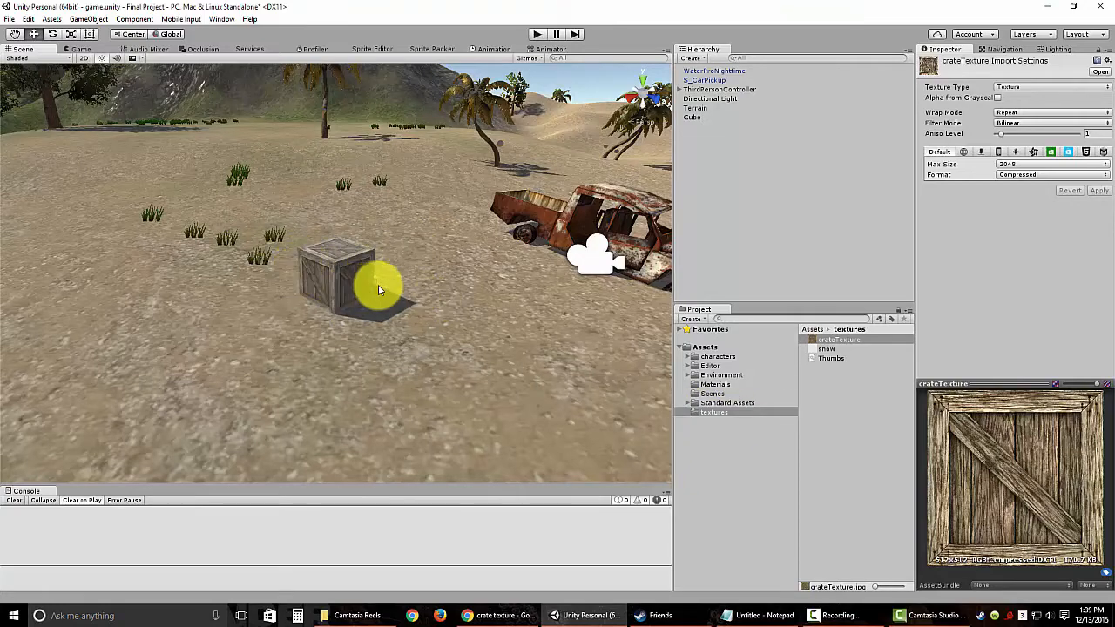
Tint the crateTexture material in the Materials folder by setting its Albedo color to a brown of about hex 927254FF.
{"action": "left_click", "coordinate": [709, 386]}
{"action": "left_click", "coordinate": [826, 339]}
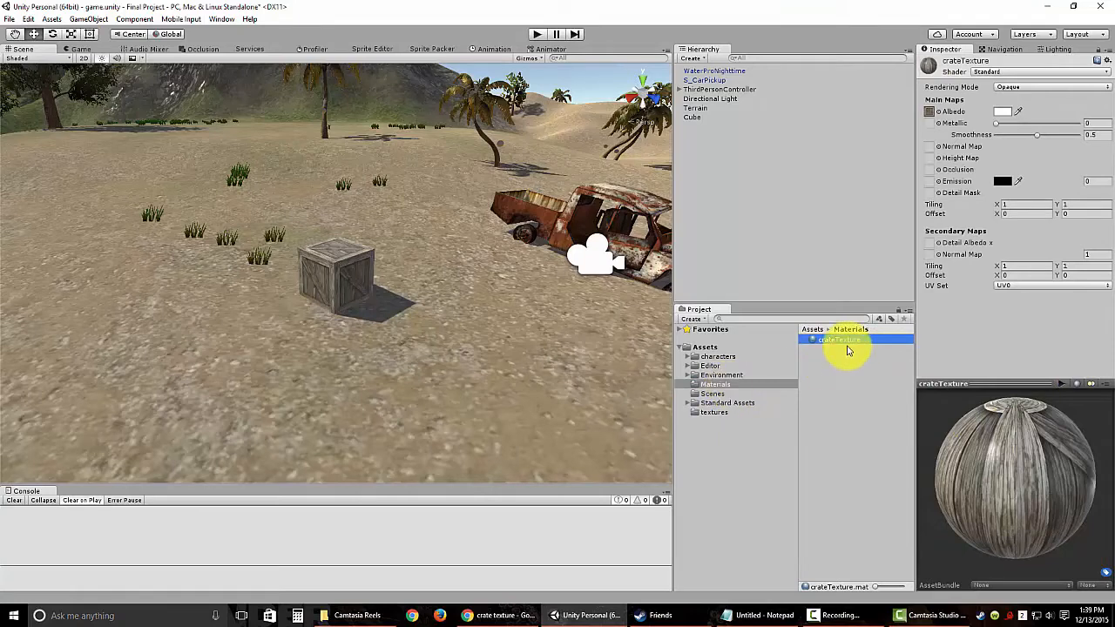
{"action": "left_click", "coordinate": [714, 385]}
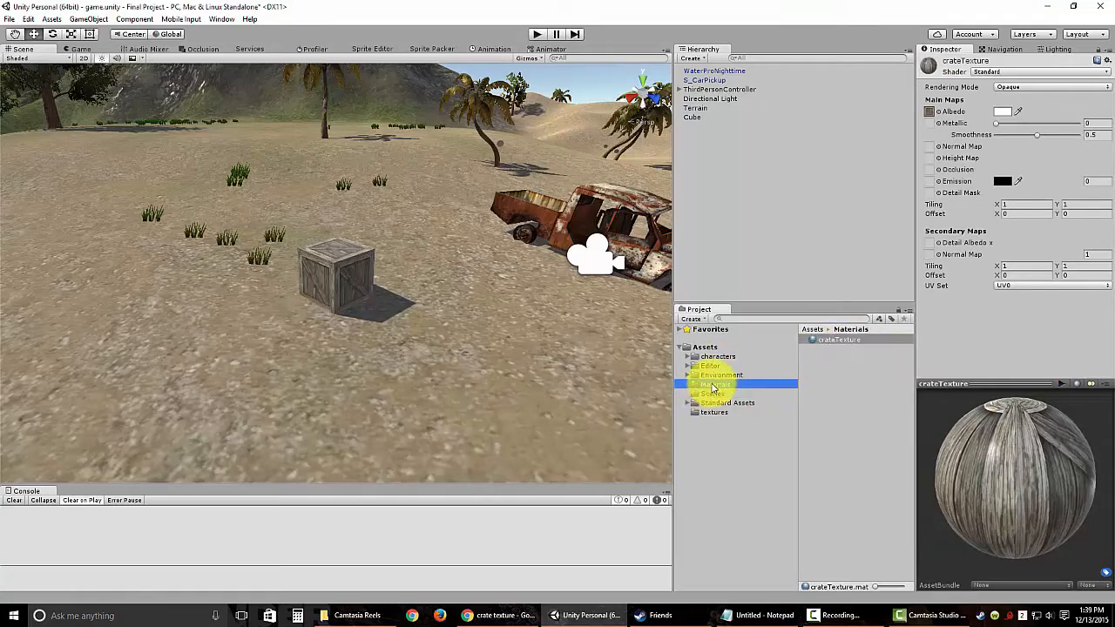
{"action": "left_click", "coordinate": [847, 340]}
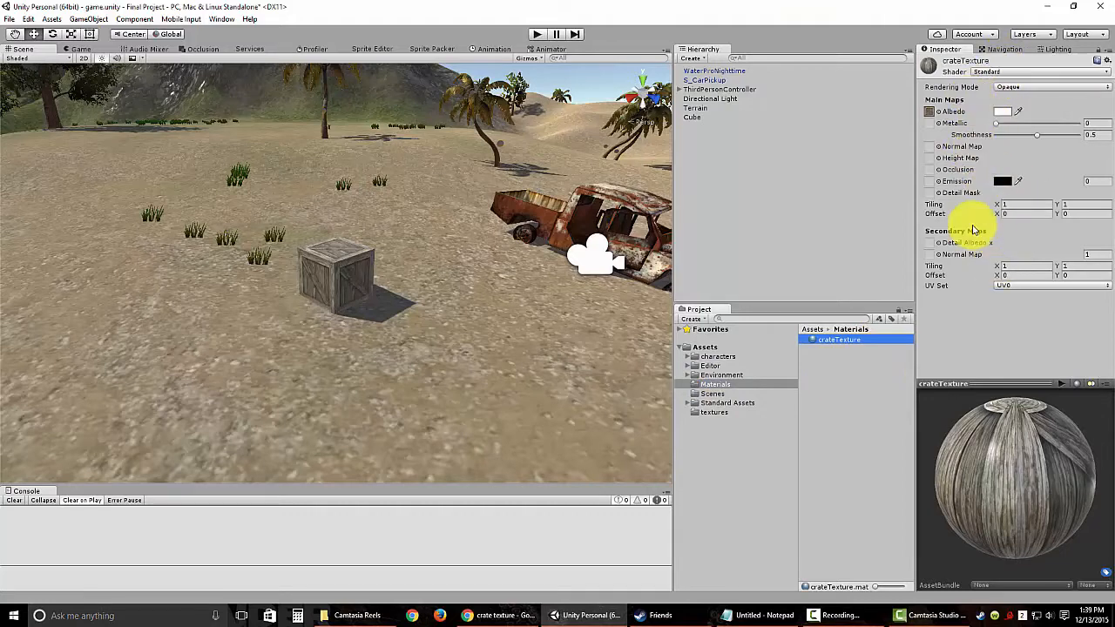
{"action": "left_click", "coordinate": [1003, 112]}
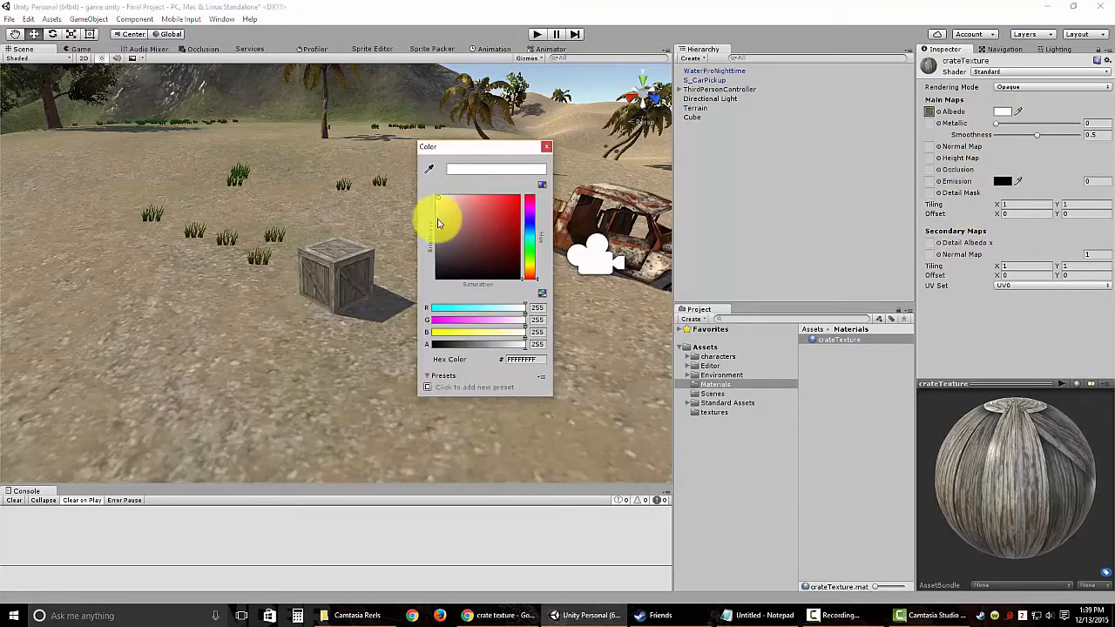
{"action": "left_click", "coordinate": [439, 224]}
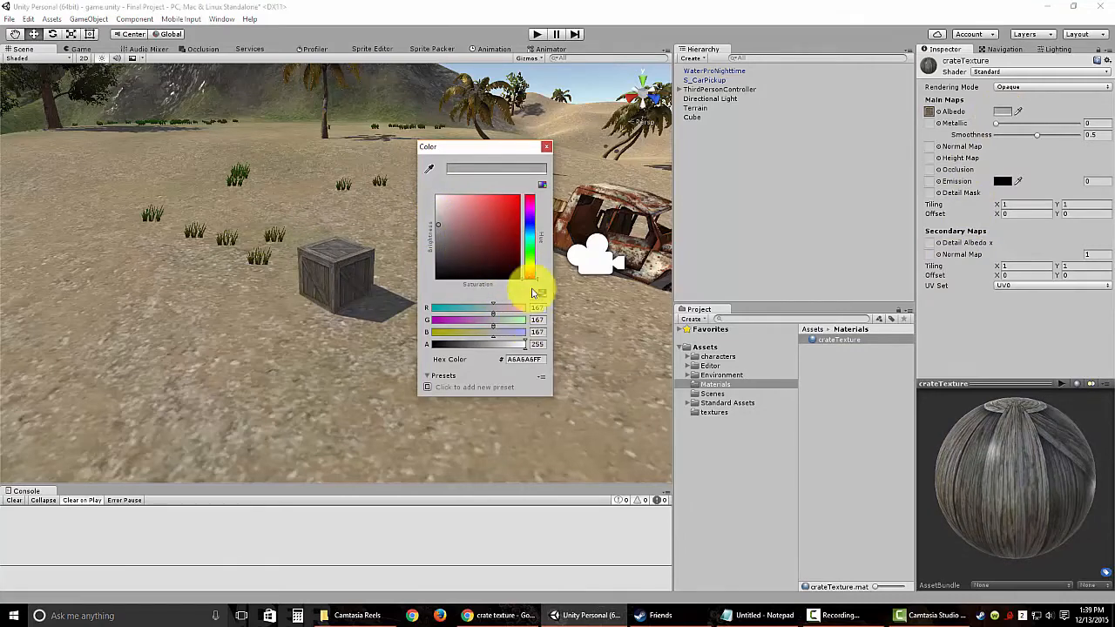
{"action": "mouse_move", "coordinate": [531, 289]}
{"action": "left_mouse_down"}
{"action": "mouse_move", "coordinate": [528, 261]}
{"action": "mouse_move", "coordinate": [534, 277]}
{"action": "left_mouse_up"}
{"action": "left_click_drag", "start_coordinate": [502, 238], "coordinate": [478, 234]}
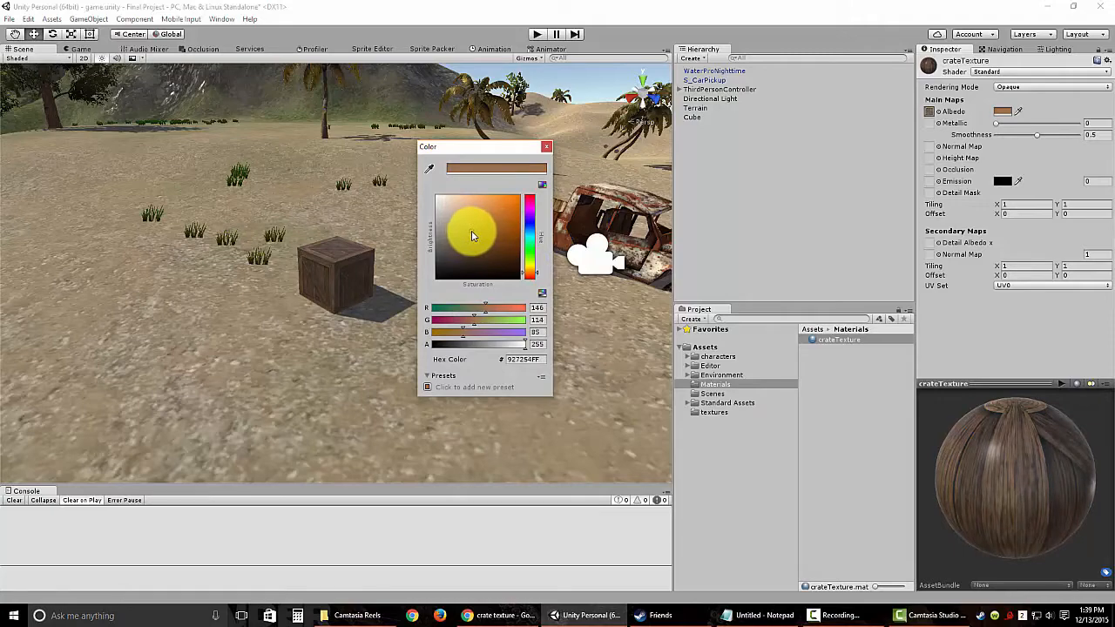
{"action": "left_click", "coordinate": [547, 149]}
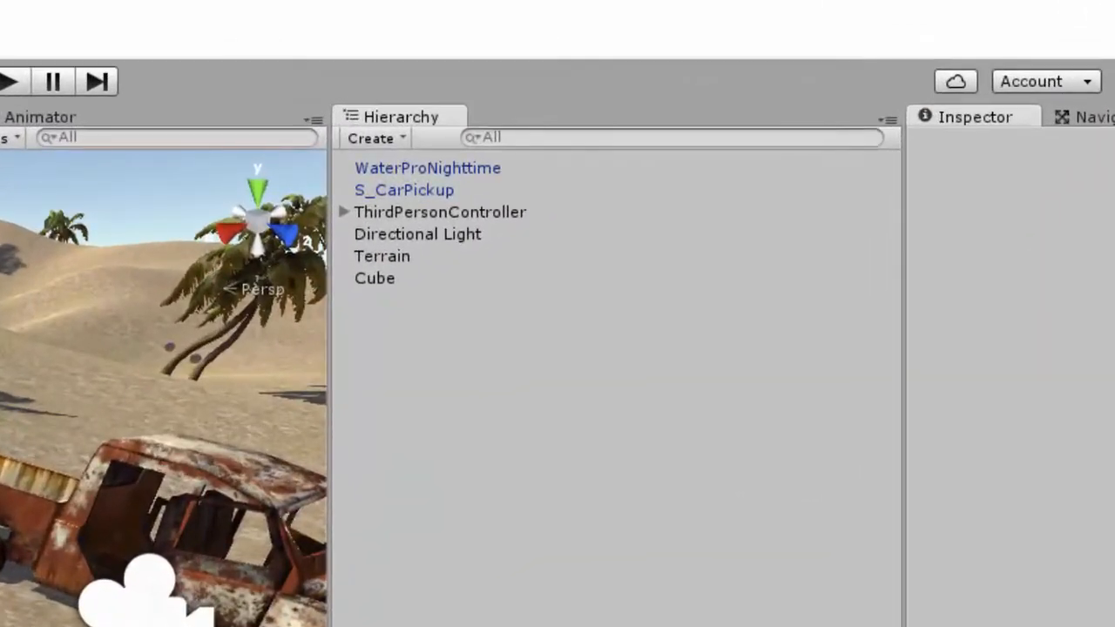
Rename the Cube object to Crate and duplicate it.
{"action": "mouse_move", "coordinate": [52, 610]}
{"action": "left_mouse_down", "text": "alt"}
{"action": "mouse_move", "coordinate": [157, 614]}
{"action": "mouse_move", "coordinate": [52, 614]}
{"action": "left_mouse_up", "text": "alt"}
{"action": "left_click", "coordinate": [380, 278]}
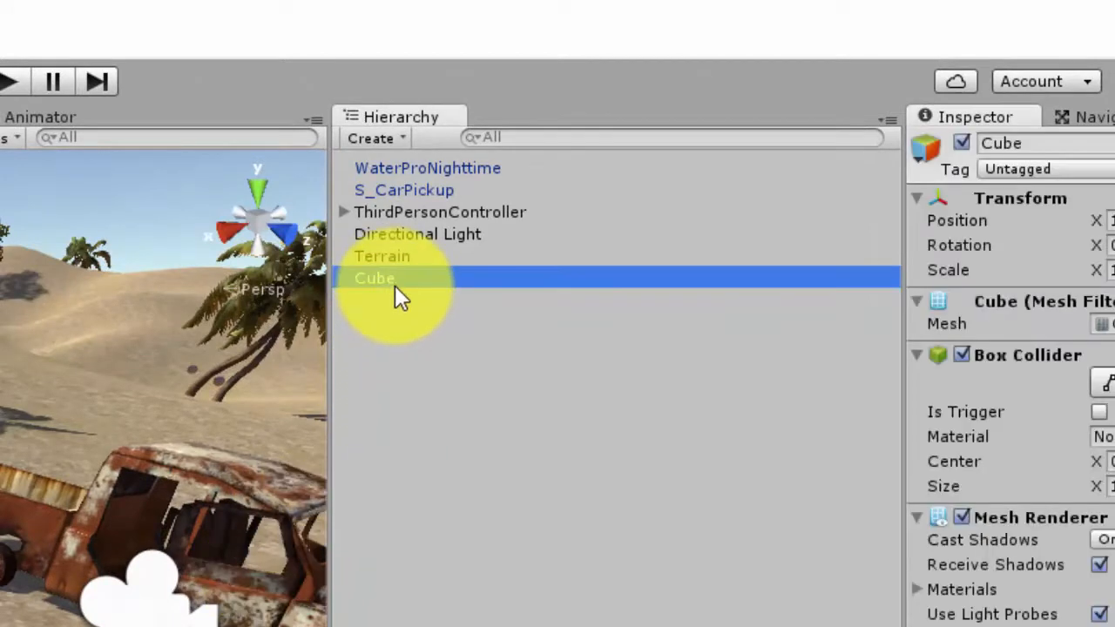
{"action": "left_click", "coordinate": [500, 480]}
{"action": "left_click", "coordinate": [378, 280]}
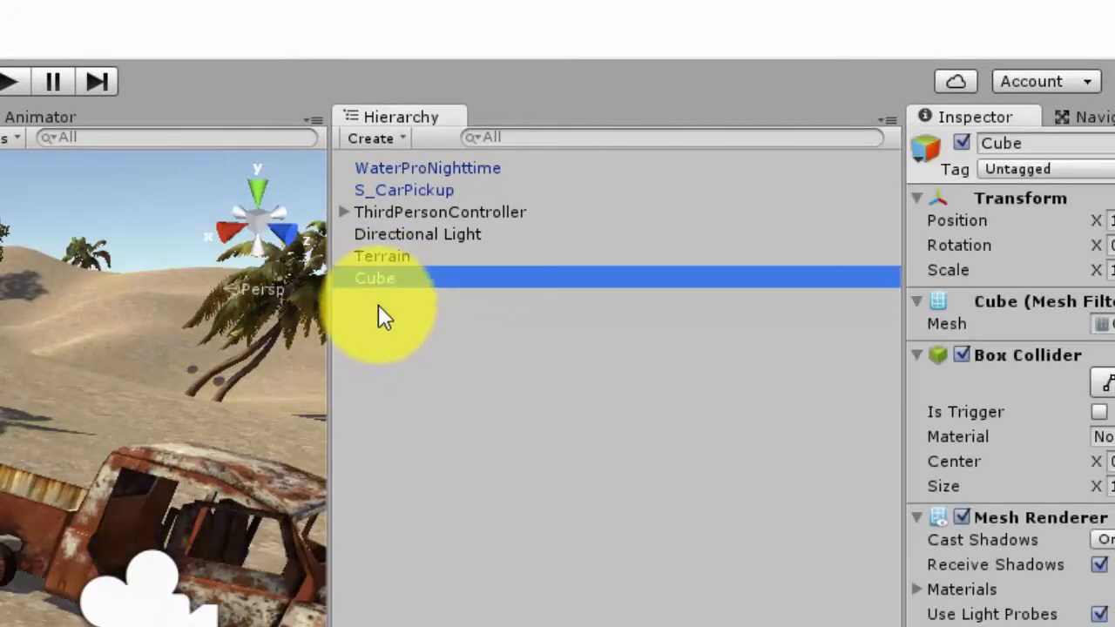
{"action": "left_click", "coordinate": [378, 277]}
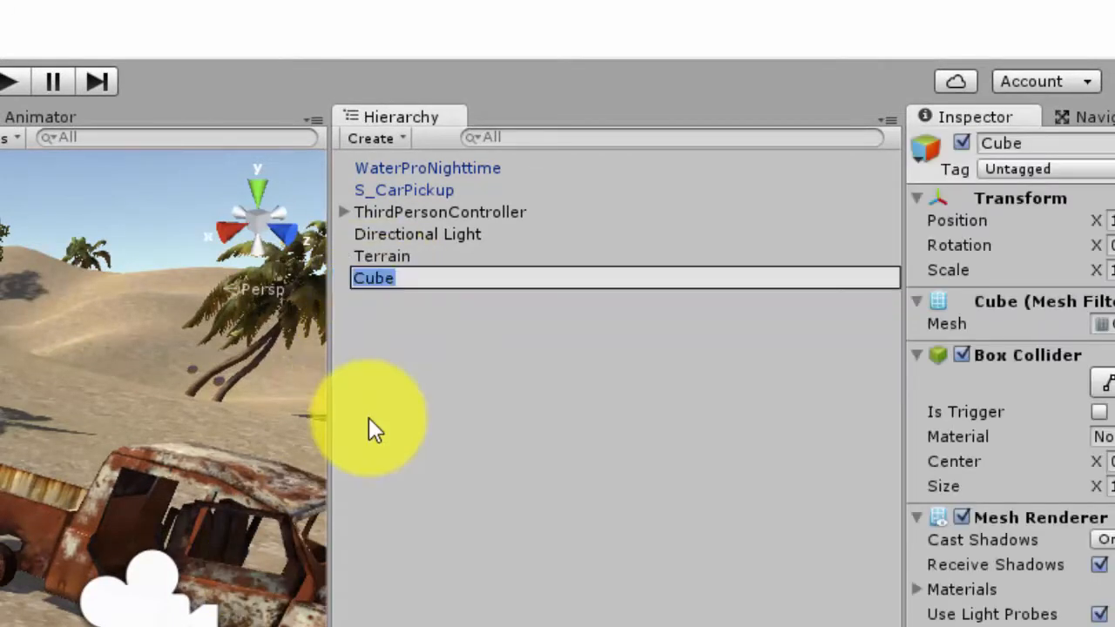
{"action": "left_click", "coordinate": [369, 418]}
{"action": "right_click", "coordinate": [382, 277]}
{"action": "left_click", "coordinate": [438, 367]}
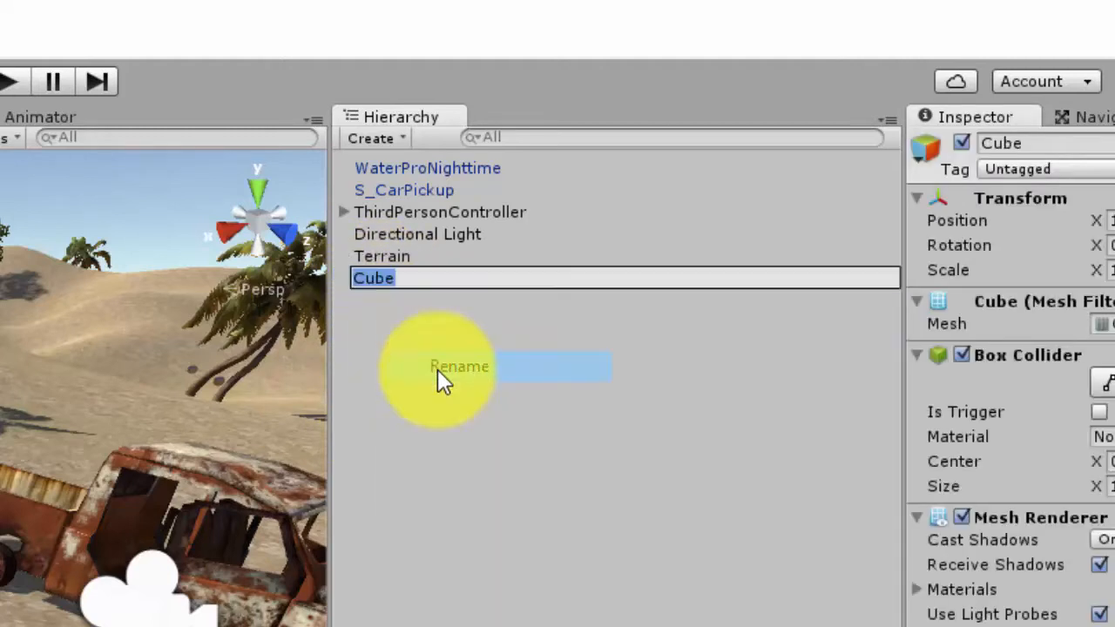
{"action": "type", "text": "Crate"}
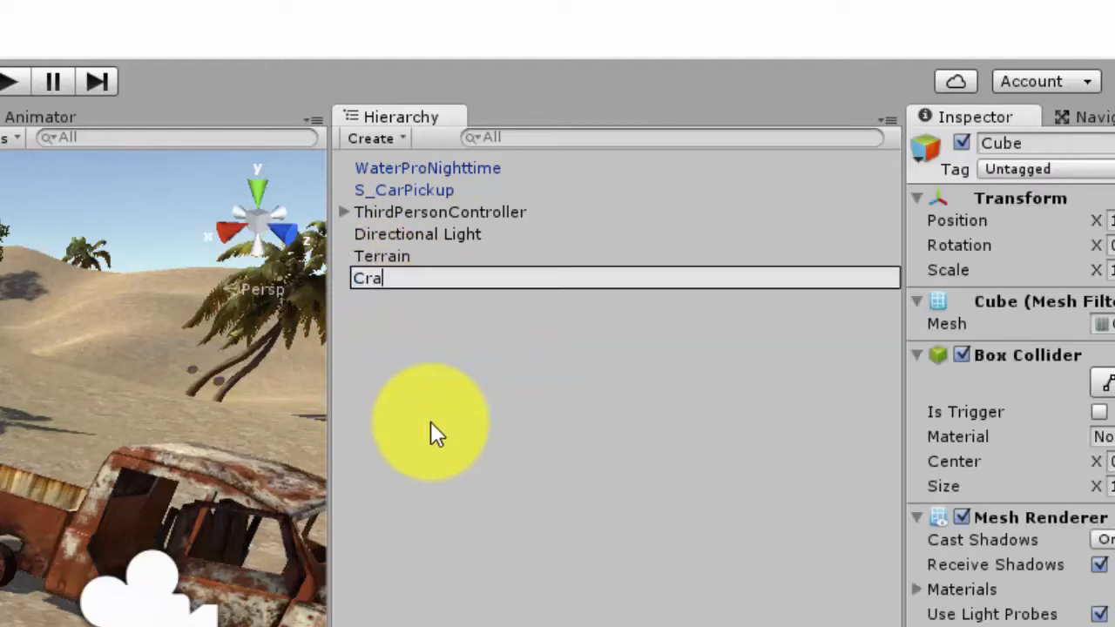
{"action": "key", "text": "Return"}
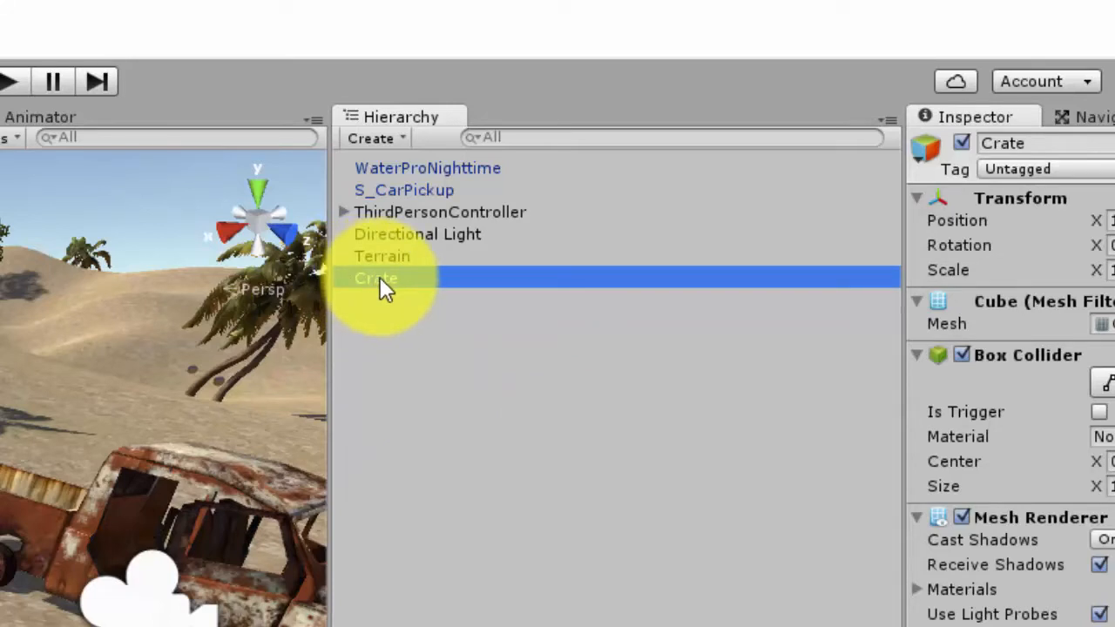
{"action": "key", "text": "ctrl+d"}
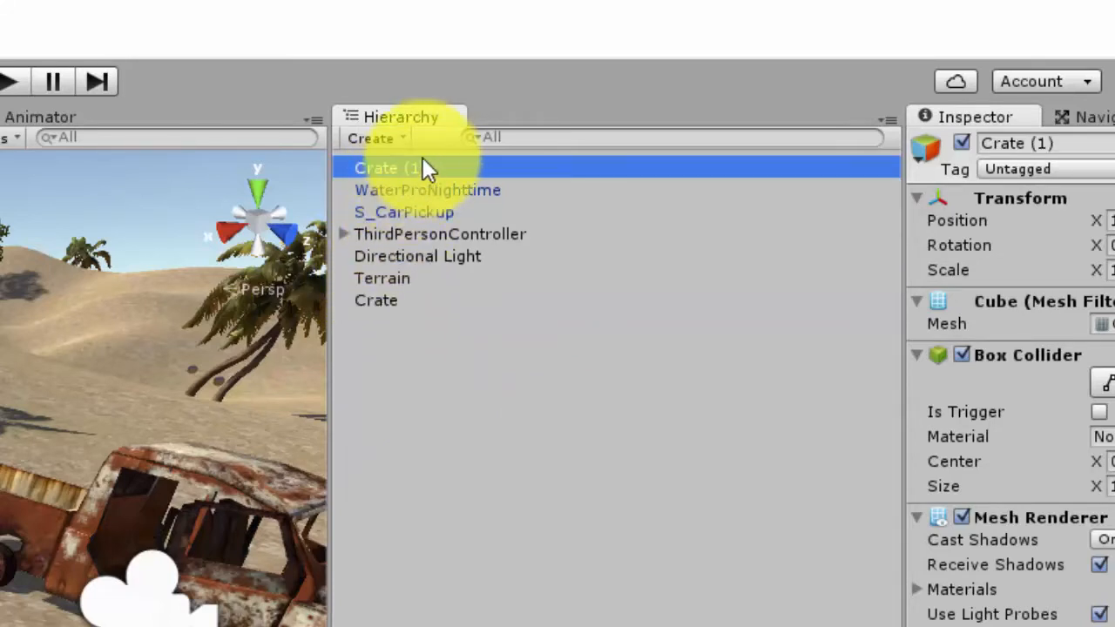
Duplicate the Crate object again and move the new copy, Crate (2), out beside the original crate.
{"action": "right_click", "coordinate": [386, 299]}
{"action": "left_click", "coordinate": [453, 415]}
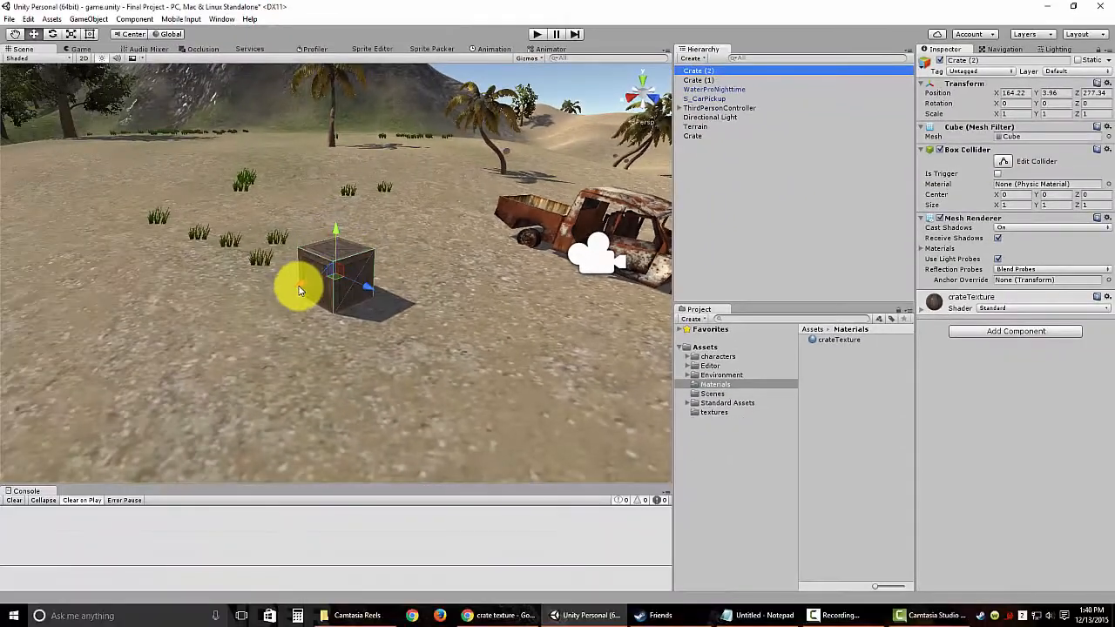
{"action": "left_click_drag", "start_coordinate": [299, 290], "coordinate": [230, 306]}
Move Crate (1) away from the original, rotate it about 22° around Y, and stack it on top of the other two crates.
{"action": "left_click", "coordinate": [698, 80]}
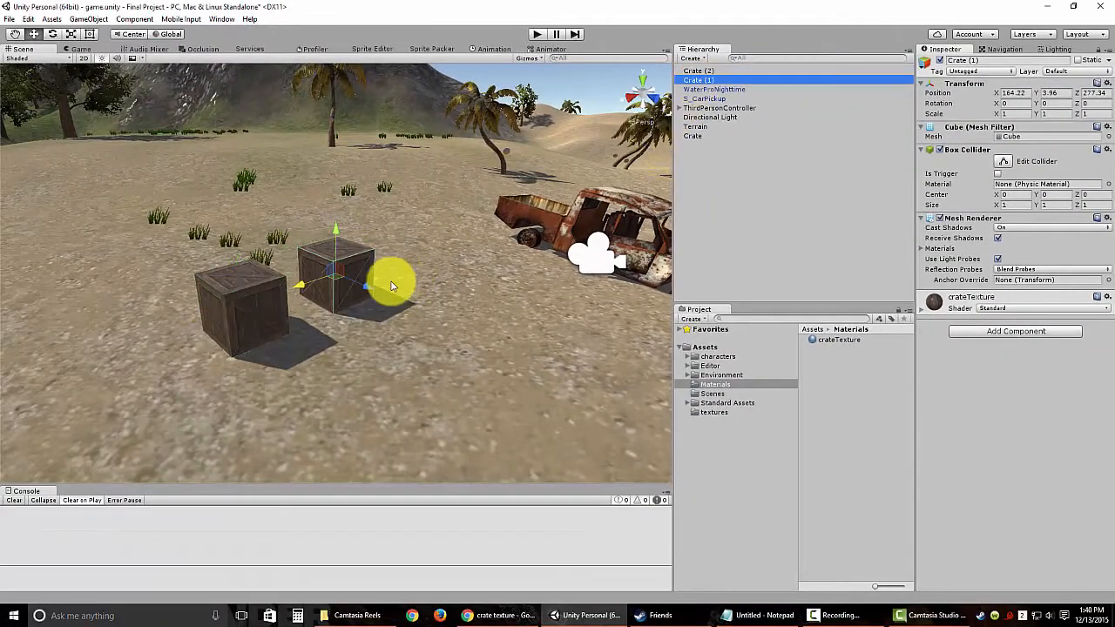
{"action": "left_click_drag", "start_coordinate": [332, 270], "coordinate": [295, 263]}
{"action": "left_click", "coordinate": [53, 33]}
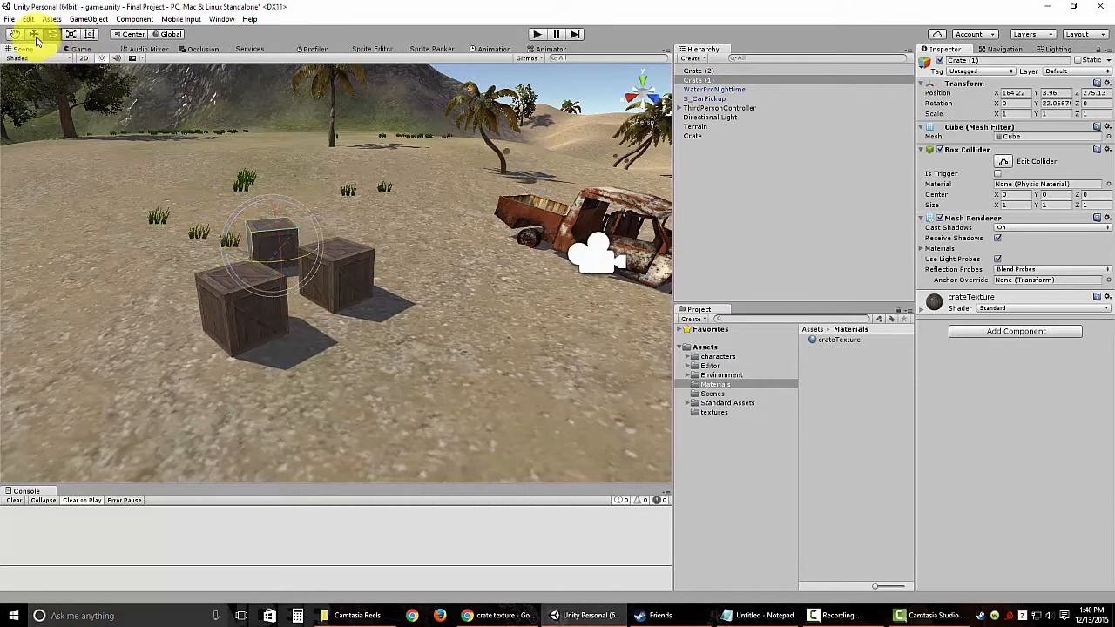
{"action": "left_click", "coordinate": [34, 34]}
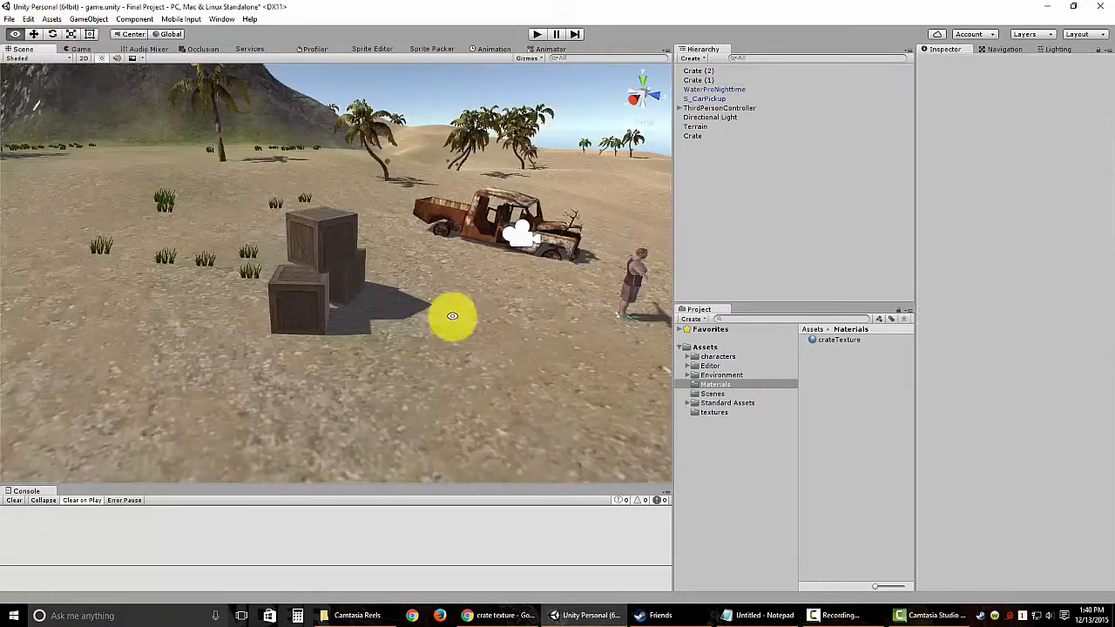
{"action": "left_click_drag", "start_coordinate": [454, 316], "coordinate": [447, 340], "text": "alt"}
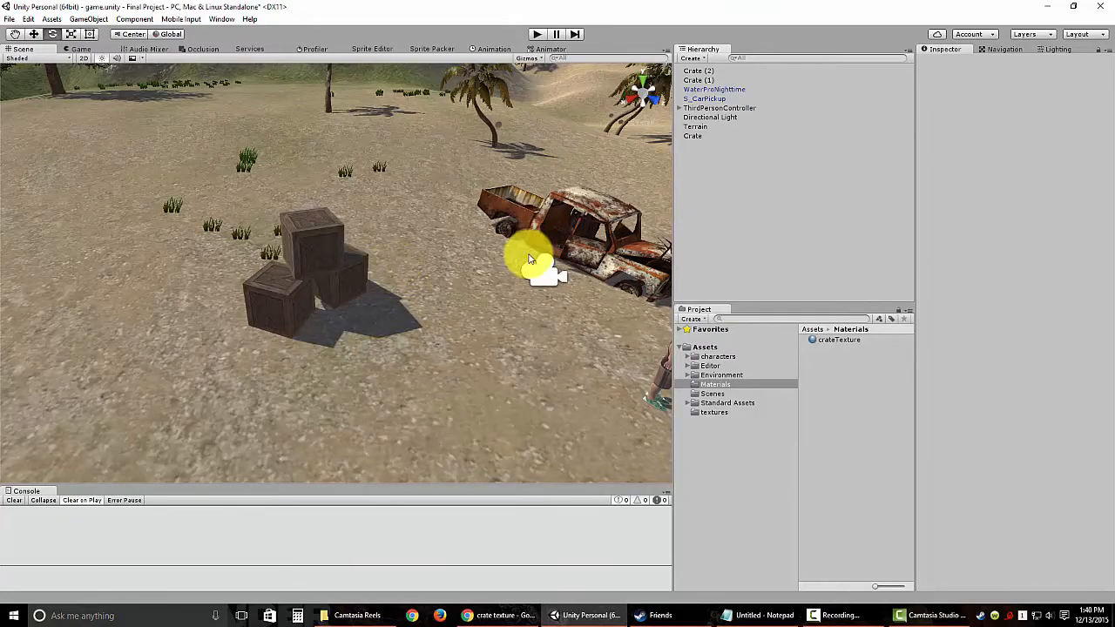
{"action": "left_click_drag", "start_coordinate": [406, 293], "coordinate": [487, 301], "text": "alt"}
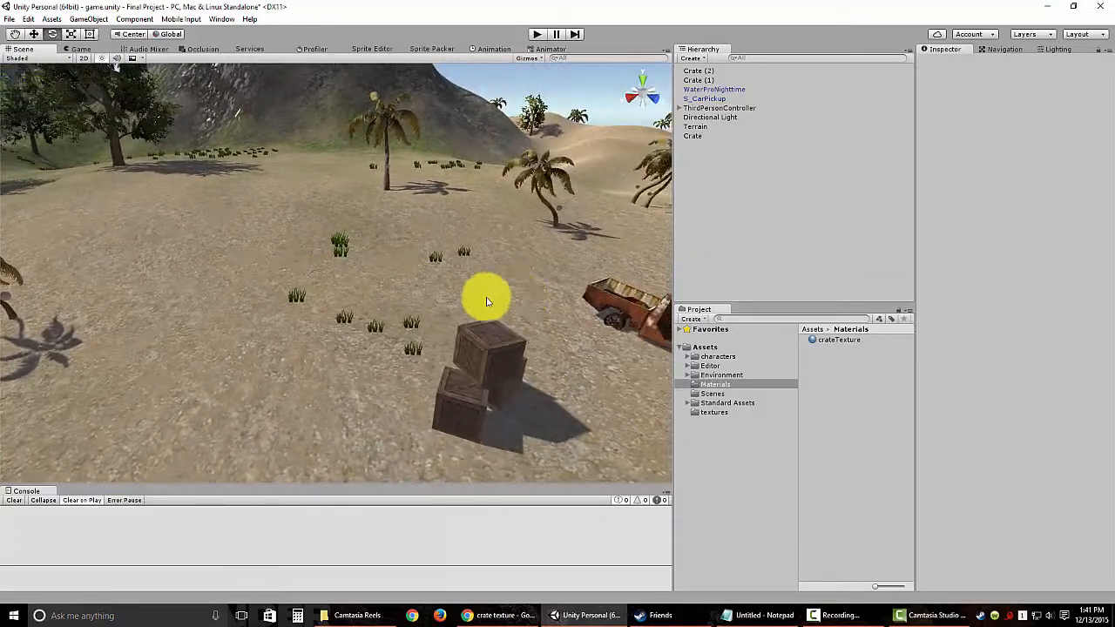
{"action": "left_click_drag", "start_coordinate": [550, 333], "coordinate": [465, 192], "text": "alt"}
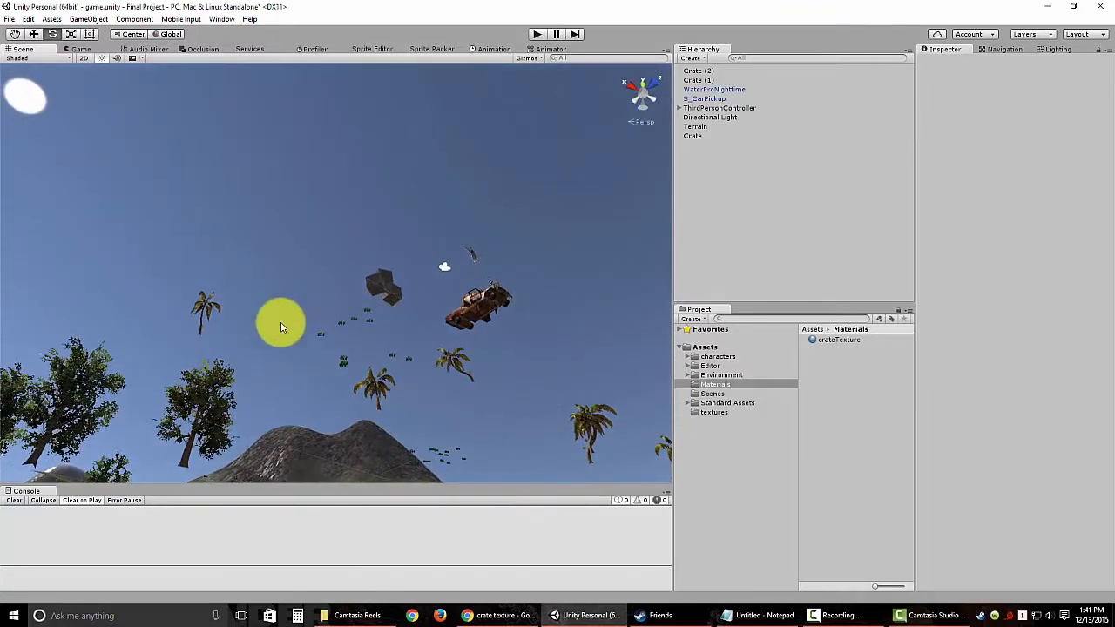
{"action": "left_click_drag", "start_coordinate": [435, 316], "coordinate": [374, 304], "text": "alt"}
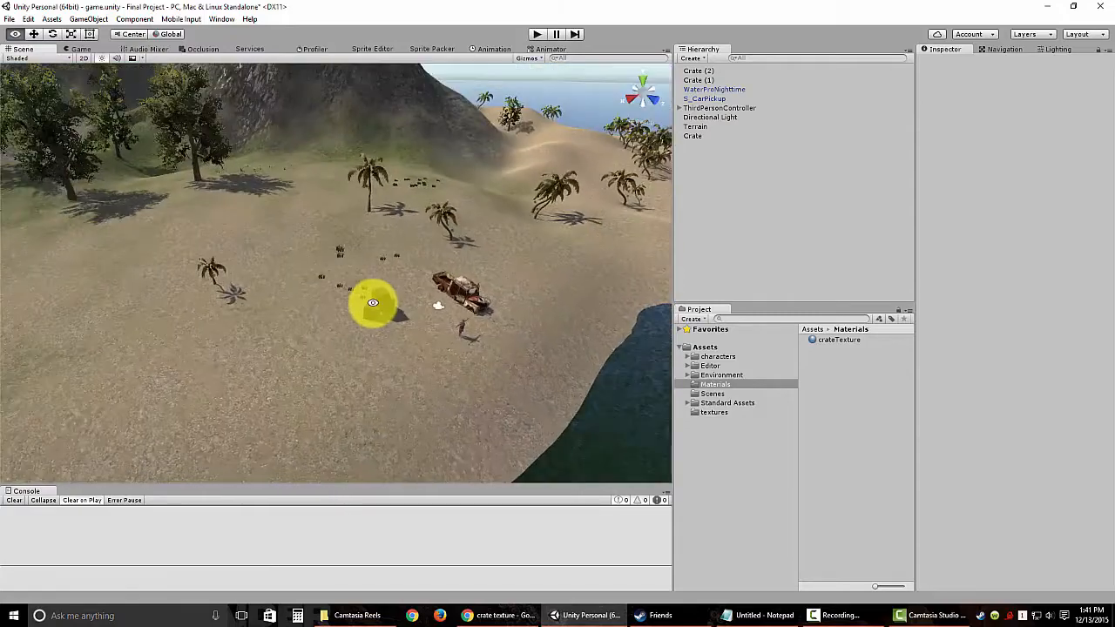
{"action": "left_click_drag", "start_coordinate": [421, 414], "coordinate": [398, 162], "text": "alt"}
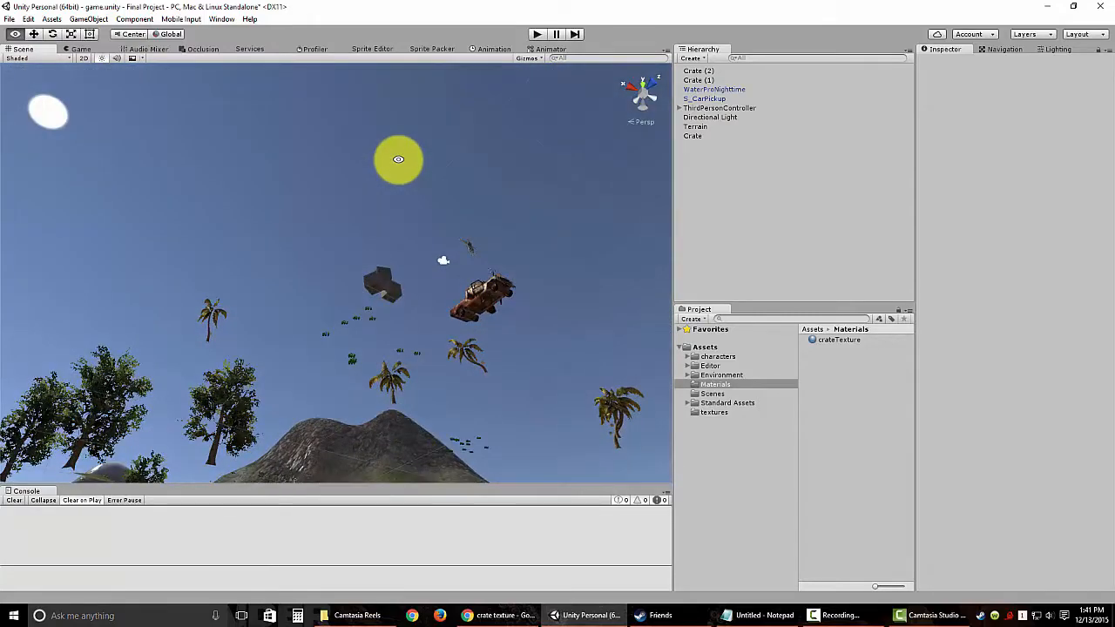
{"action": "left_click_drag", "start_coordinate": [453, 269], "coordinate": [460, 206], "text": "alt"}
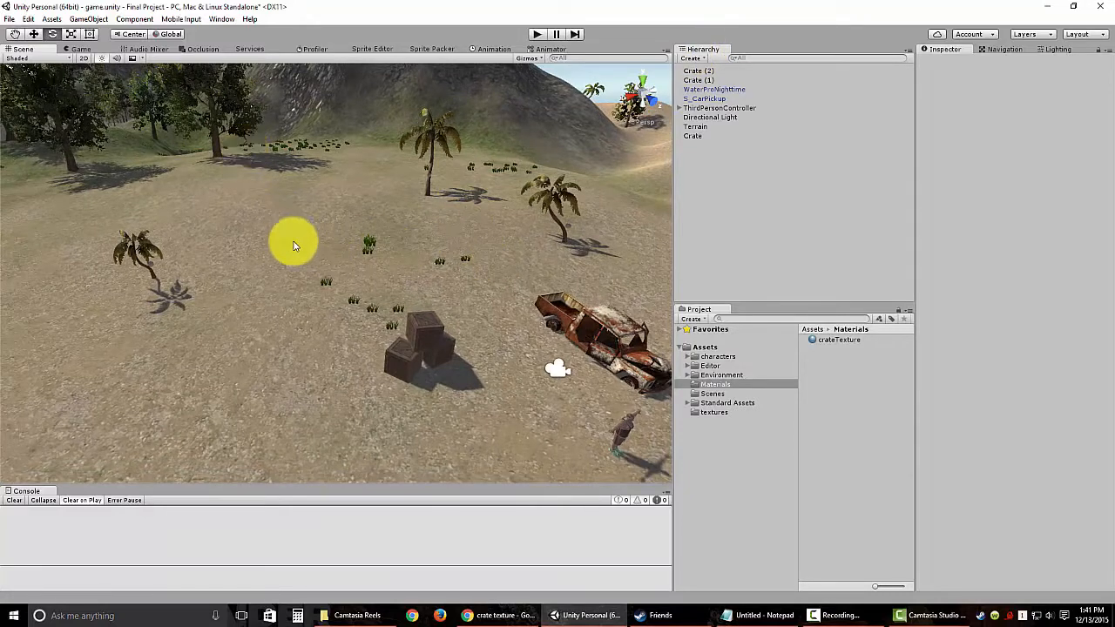
Create an empty game object and rename it Cave.
{"action": "left_click", "coordinate": [692, 59]}
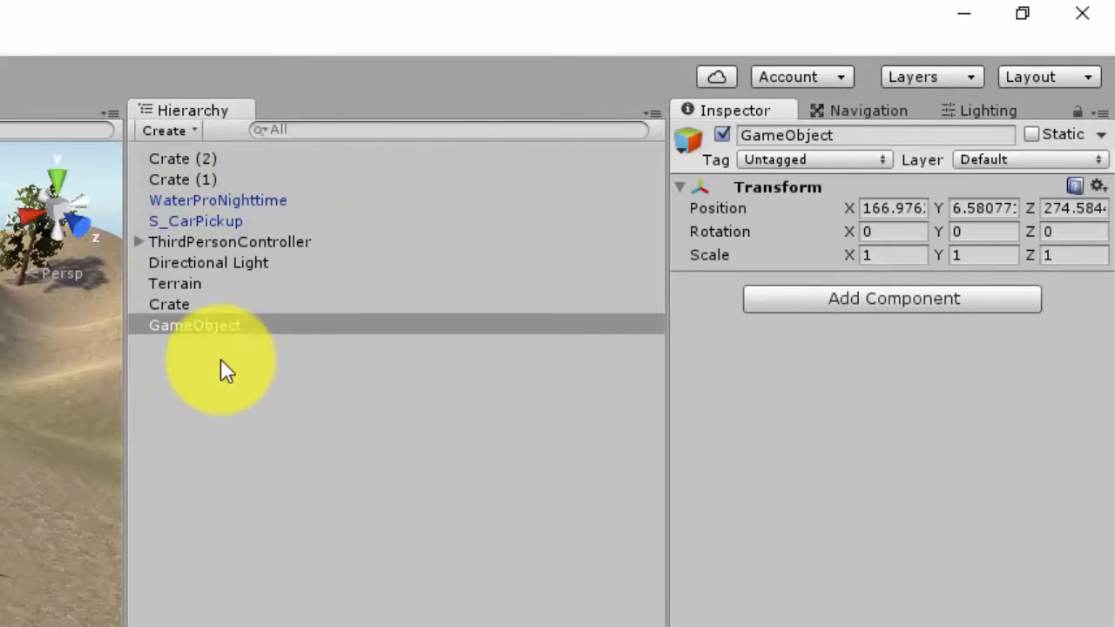
{"action": "left_click", "coordinate": [226, 329]}
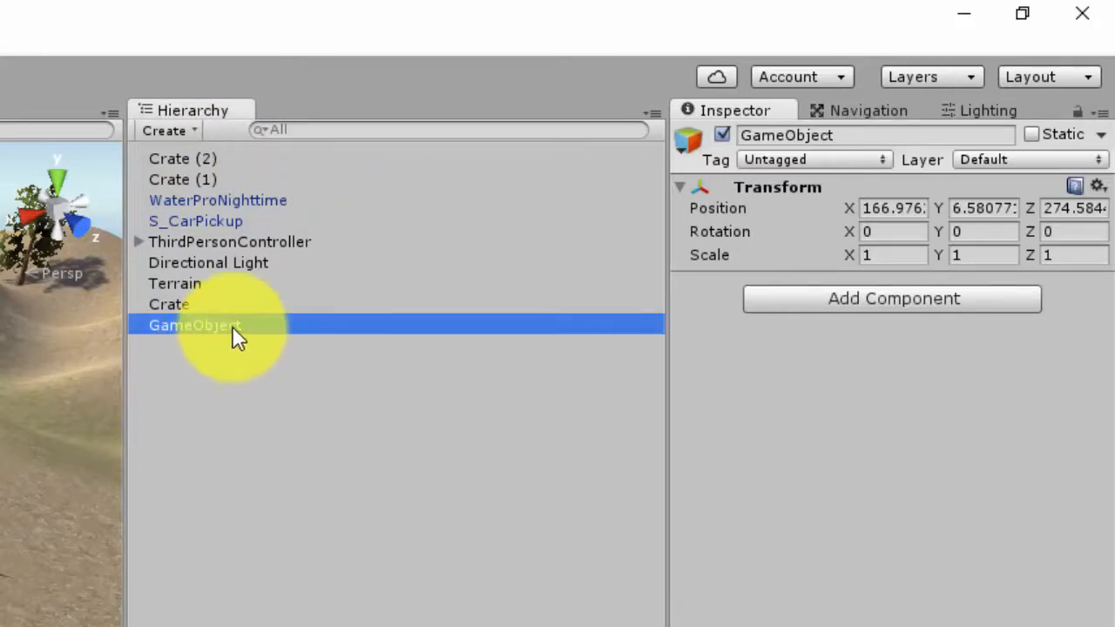
{"action": "key", "text": "F2"}
{"action": "type", "text": "Ca"}
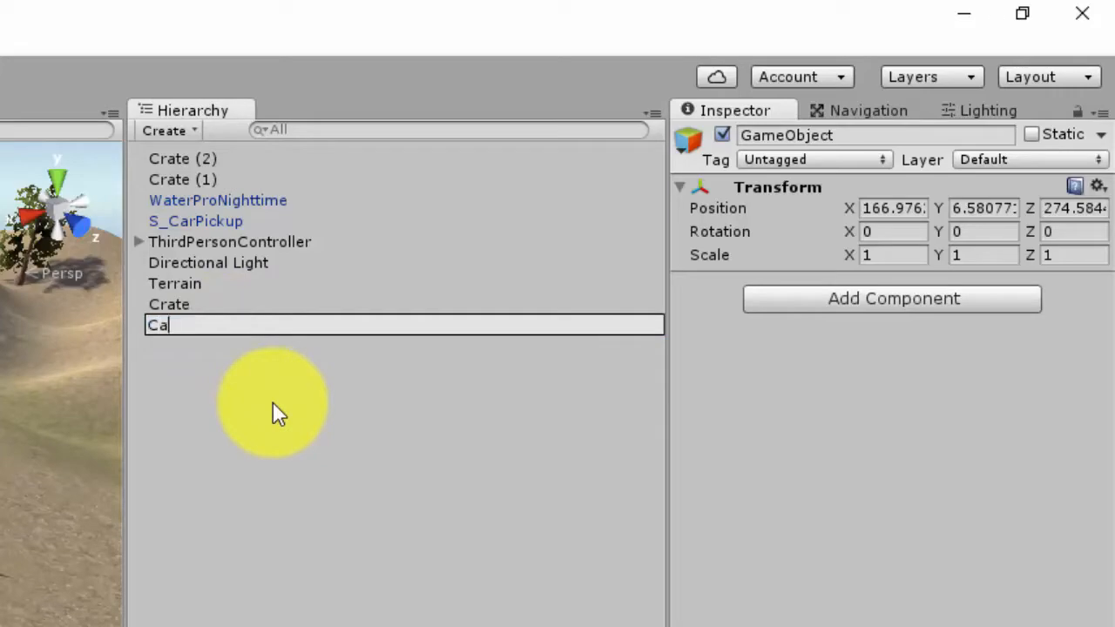
{"action": "type", "text": "ve"}
{"action": "key", "text": "Return"}
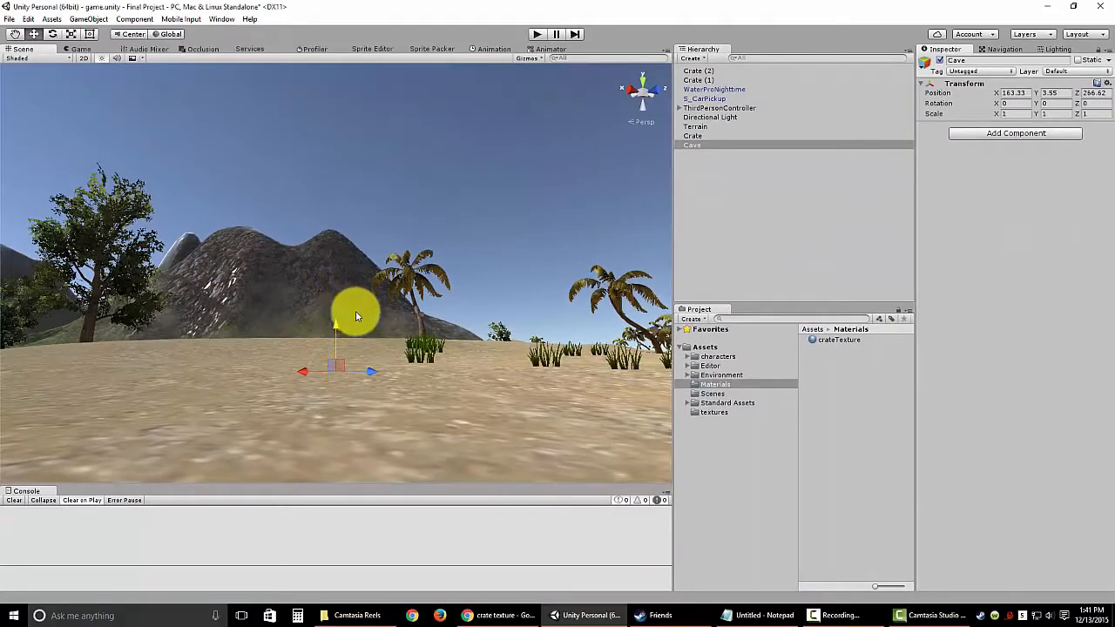
Position the Cave object just above the ground in the open sand, at about X 163.07 and Z 266.62.
{"action": "left_click_drag", "start_coordinate": [355, 316], "coordinate": [402, 412], "text": "alt"}
{"action": "left_click_drag", "start_coordinate": [305, 321], "coordinate": [296, 373], "text": "alt"}
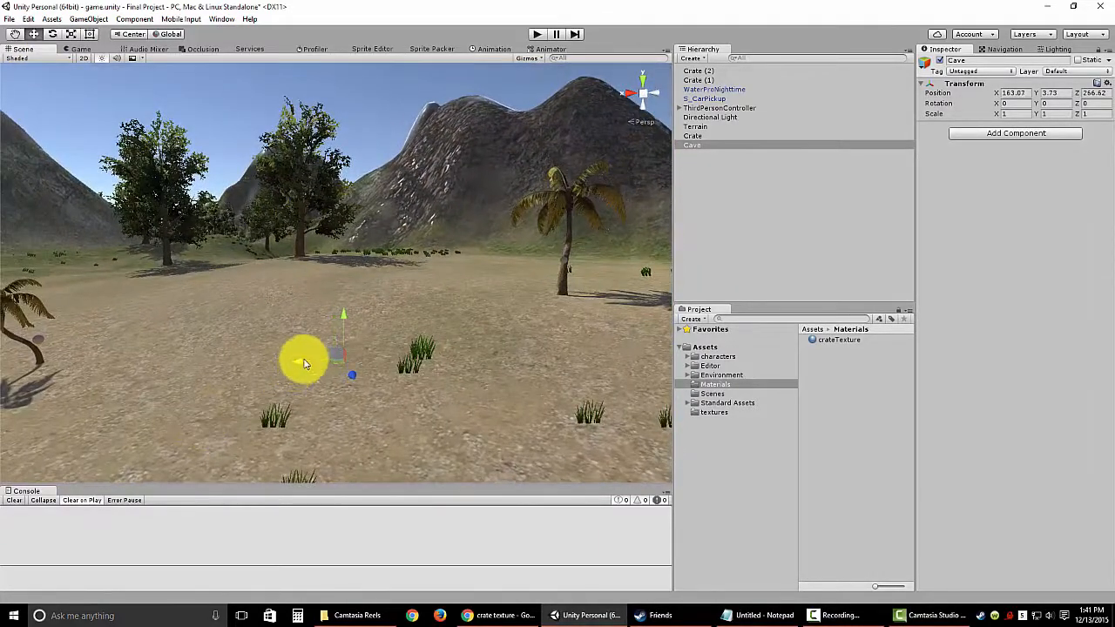
{"action": "left_click_drag", "start_coordinate": [343, 319], "coordinate": [343, 308]}
{"action": "left_click_drag", "start_coordinate": [430, 350], "coordinate": [436, 409], "text": "alt"}
{"action": "left_click", "coordinate": [722, 192]}
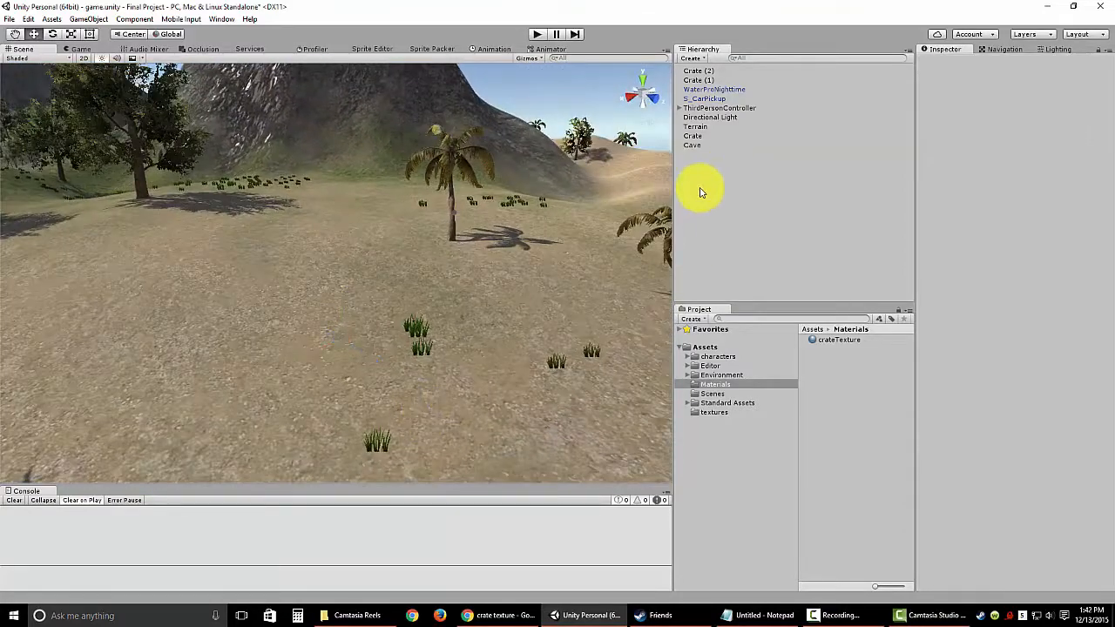
Add a cube and scale it into a thin slab of about 11.2 × 0.23 × 15.7.
{"action": "left_click", "coordinate": [697, 58]}
{"action": "mouse_move", "coordinate": [747, 105]}
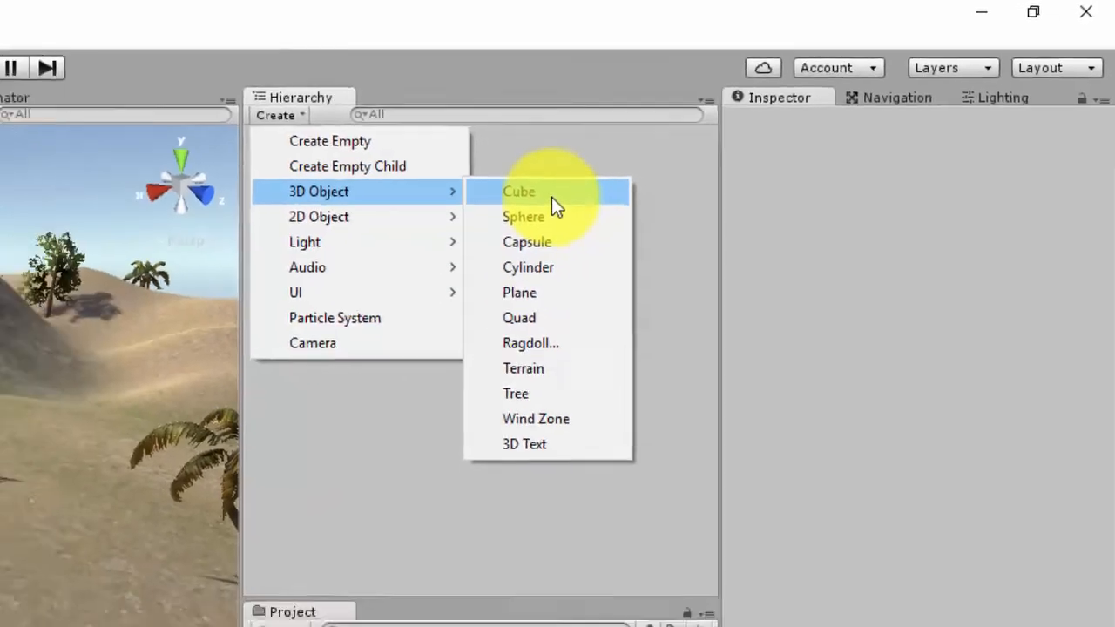
{"action": "left_click", "coordinate": [469, 229]}
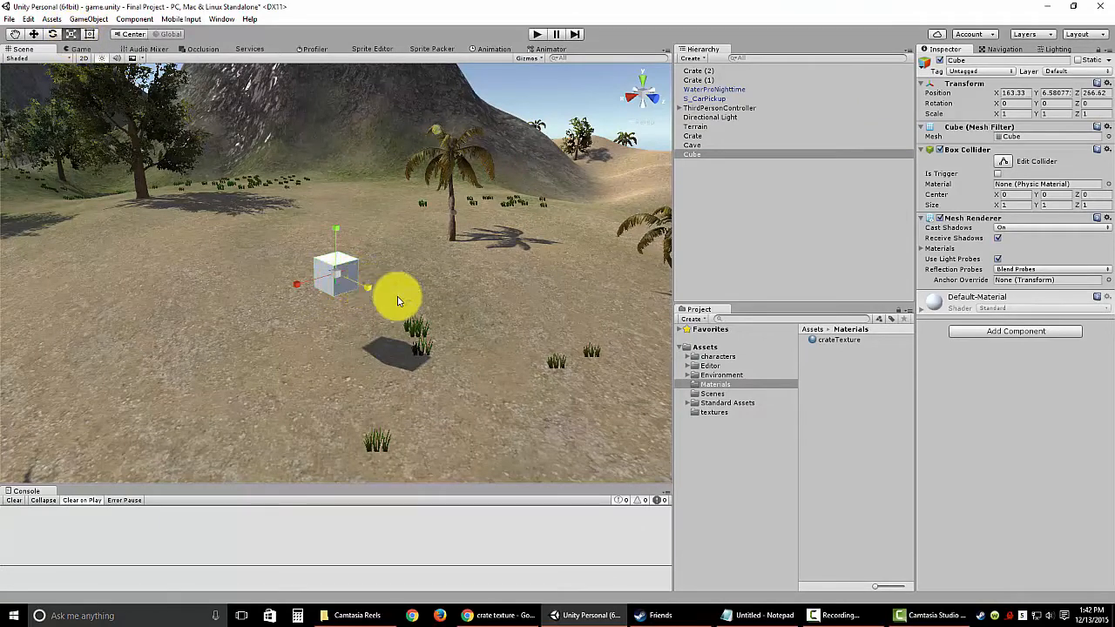
{"action": "left_click_drag", "start_coordinate": [398, 300], "coordinate": [607, 361]}
{"action": "left_click_drag", "start_coordinate": [311, 298], "coordinate": [52, 400]}
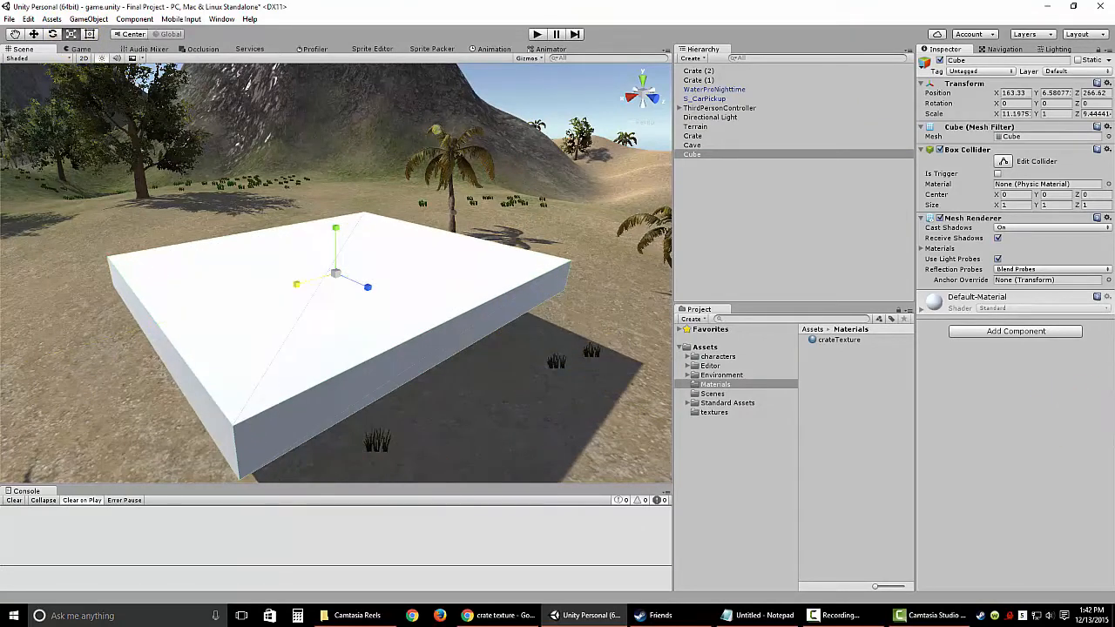
{"action": "left_click", "coordinate": [364, 333]}
{"action": "left_click_drag", "start_coordinate": [367, 297], "coordinate": [386, 301]}
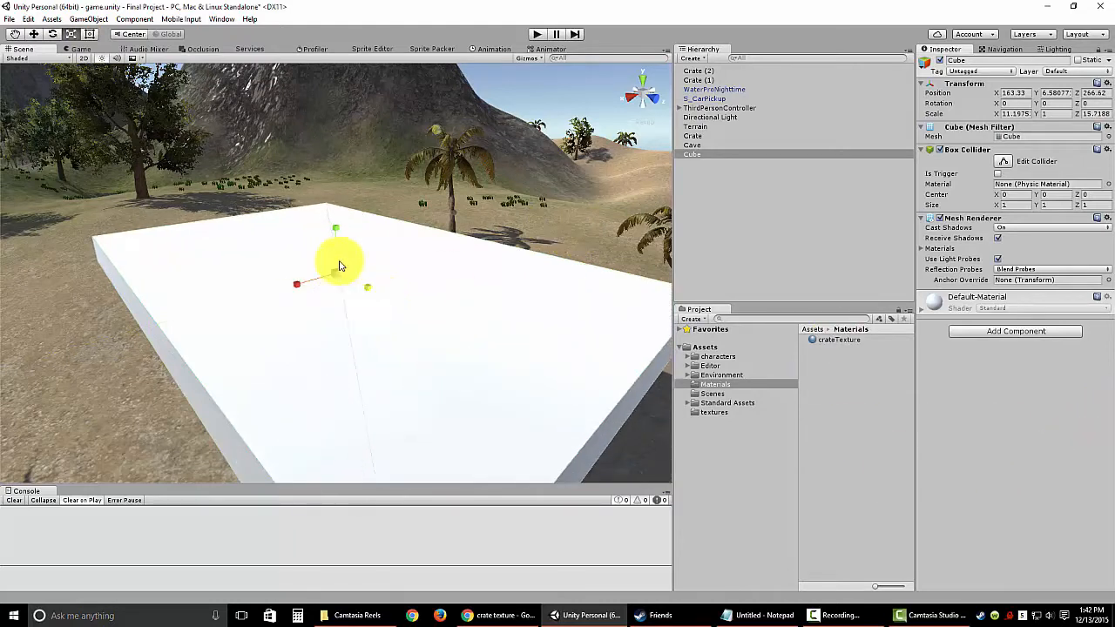
{"action": "left_click_drag", "start_coordinate": [339, 234], "coordinate": [334, 264]}
{"action": "scroll", "coordinate": [352, 302], "scroll_direction": "down", "scroll_amount": 8}
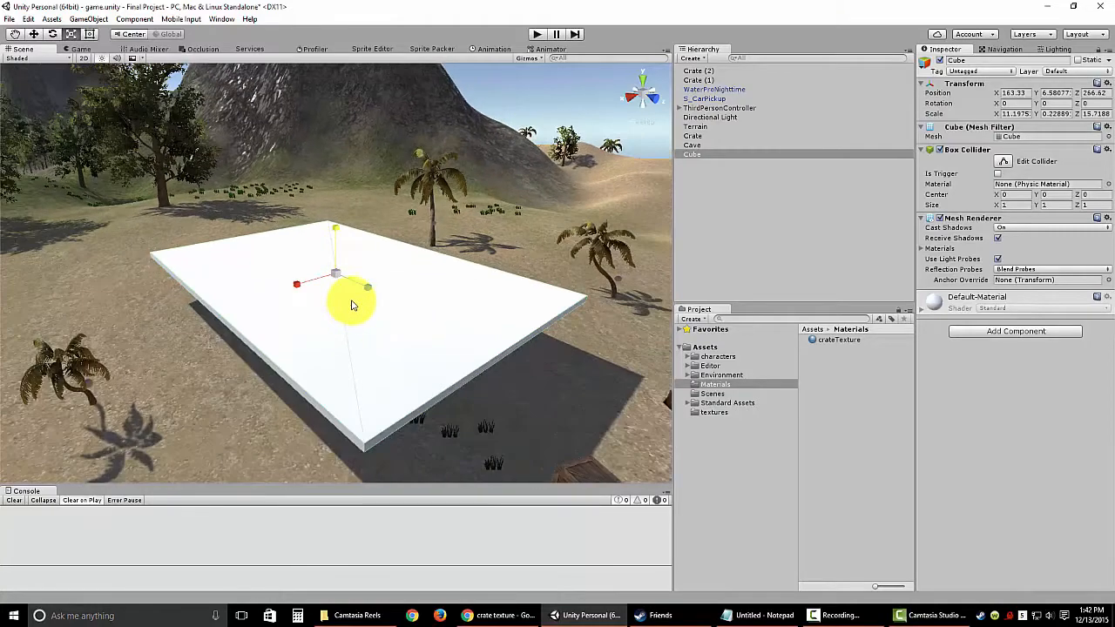
{"action": "left_click_drag", "start_coordinate": [285, 348], "coordinate": [314, 327], "text": "alt"}
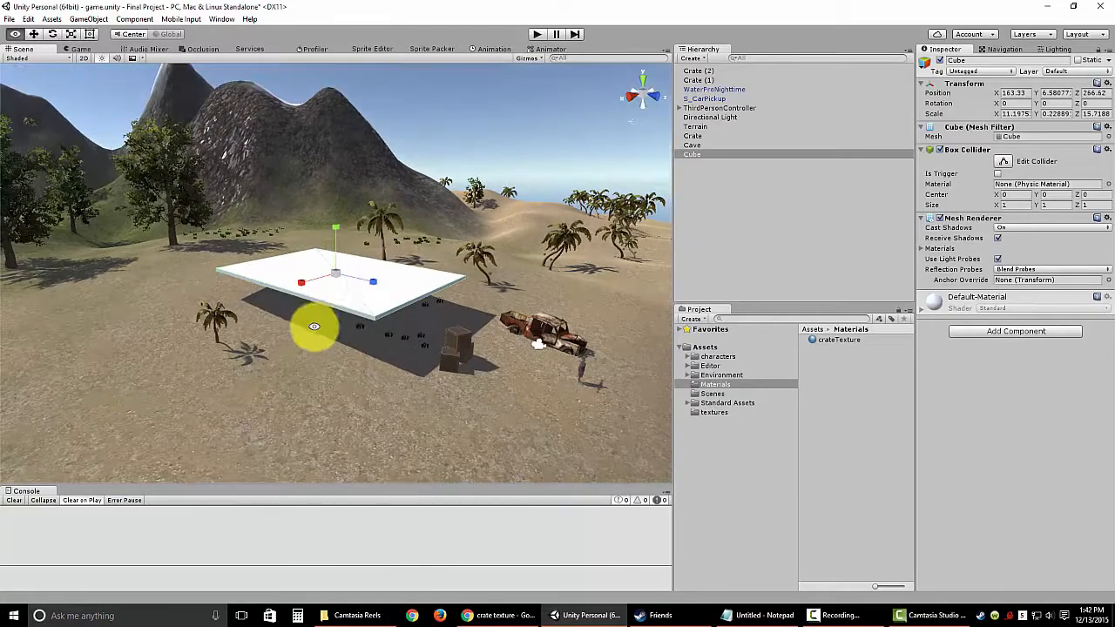
Make the Cube a child of the Cave object and rename it floor.
{"action": "left_click", "coordinate": [33, 34]}
{"action": "left_click", "coordinate": [704, 156]}
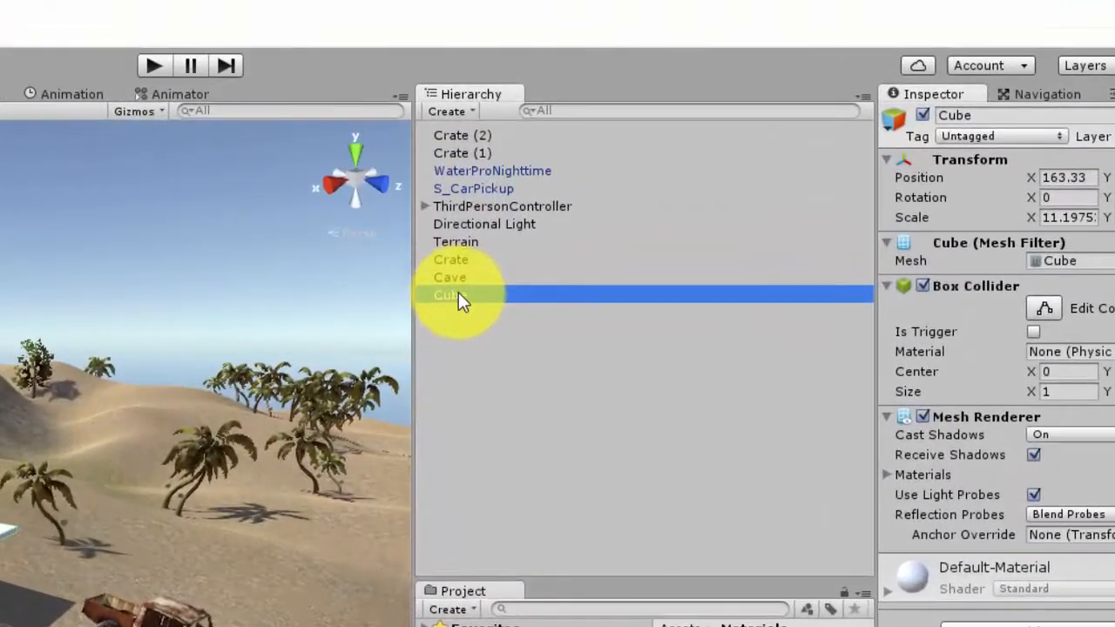
{"action": "mouse_move", "coordinate": [459, 292]}
{"action": "left_mouse_down"}
{"action": "mouse_move", "coordinate": [465, 278]}
{"action": "mouse_move", "coordinate": [467, 289]}
{"action": "left_mouse_up"}
{"action": "left_click", "coordinate": [470, 301]}
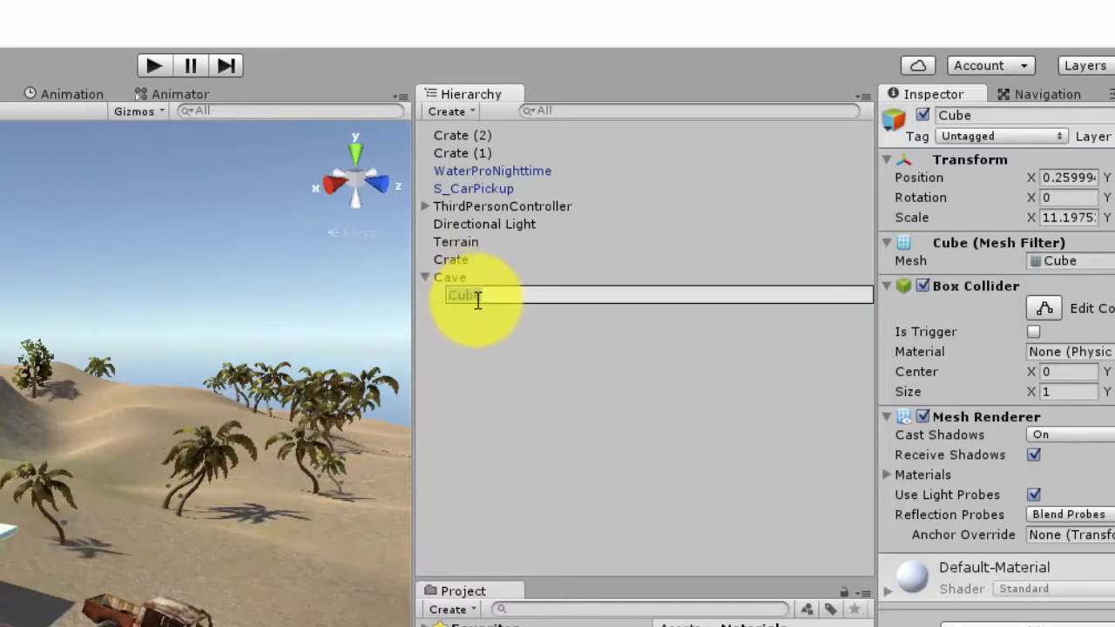
{"action": "type", "text": "floor"}
{"action": "key", "text": "Return"}
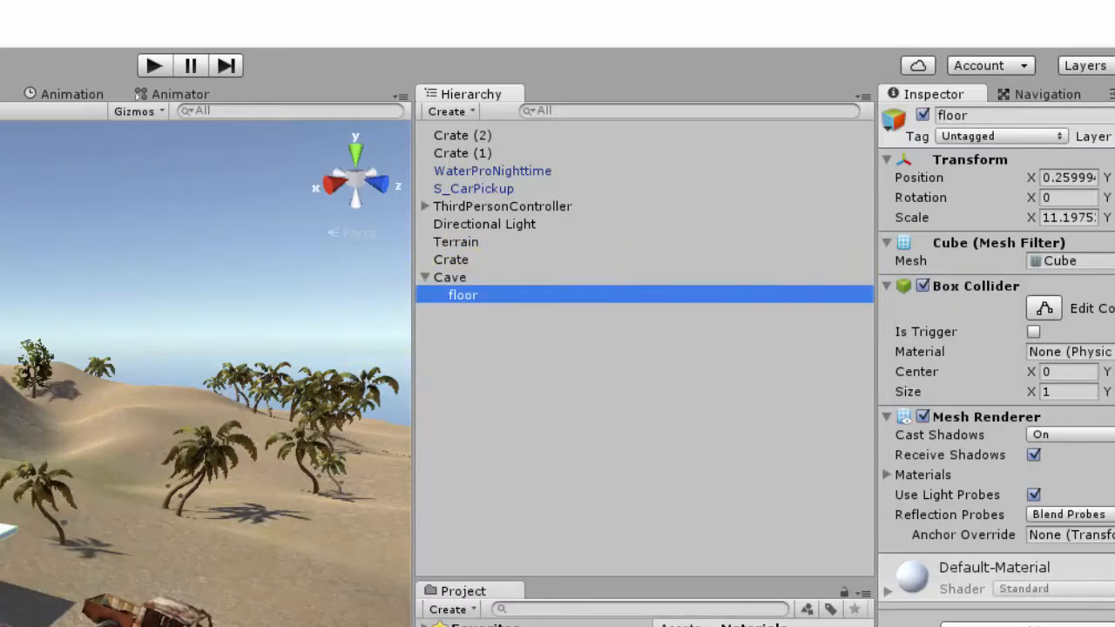
Reset the floor's position to 0, 0, 0 relative to its Cave parent.
{"action": "left_click", "coordinate": [1114, 161]}
{"action": "left_click", "coordinate": [1106, 338]}
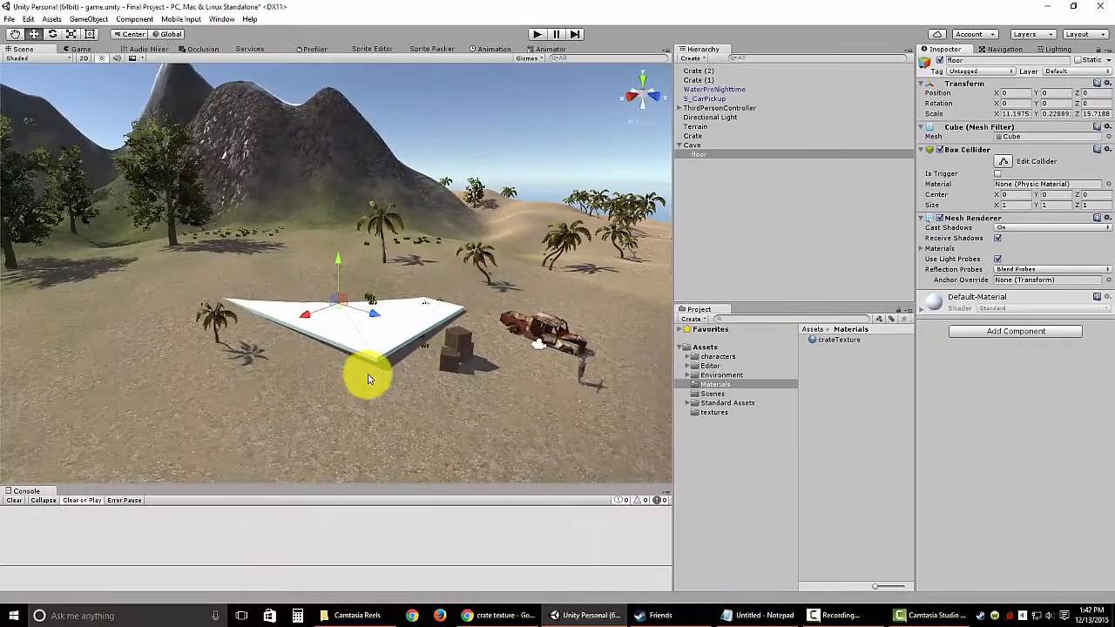
{"action": "left_click_drag", "start_coordinate": [316, 413], "coordinate": [239, 440], "text": "alt"}
{"action": "scroll", "coordinate": [317, 427], "scroll_direction": "up", "scroll_amount": 2}
{"action": "left_click_drag", "start_coordinate": [316, 427], "coordinate": [239, 443], "text": "alt"}
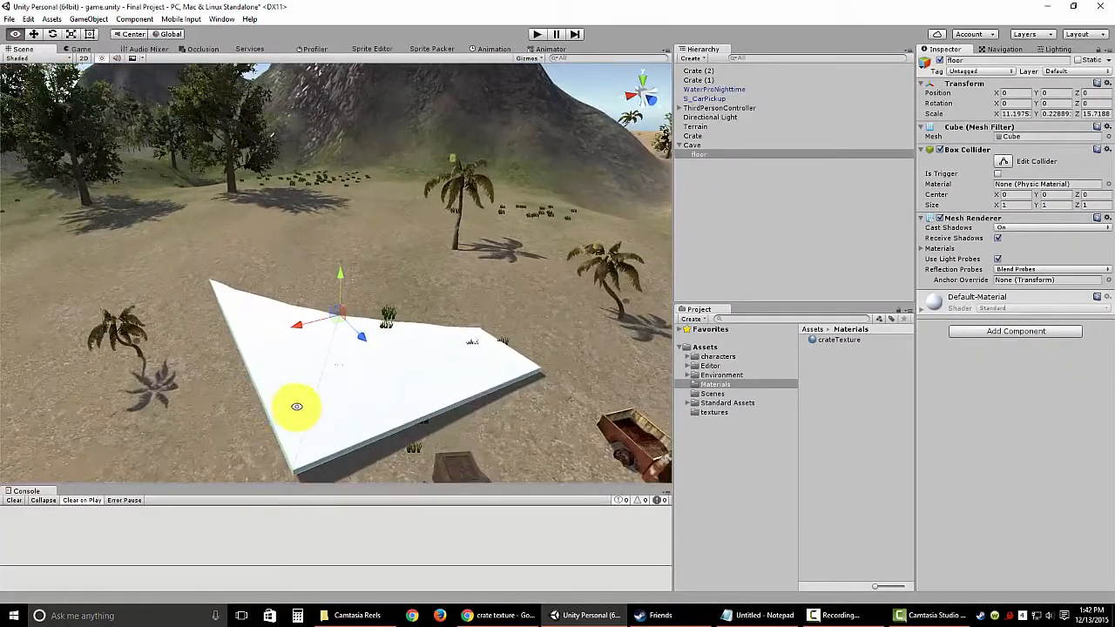
{"action": "left_click_drag", "start_coordinate": [296, 406], "coordinate": [340, 404], "text": "alt"}
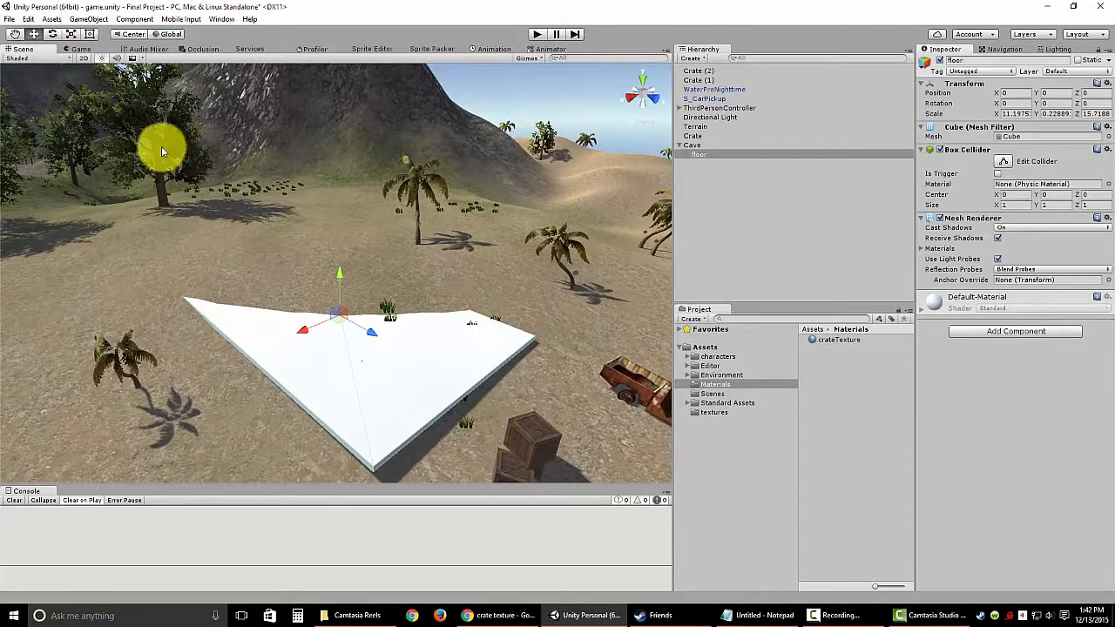
Add a sphere under the Cave object and scale it up uniformly to about 3.32.
{"action": "left_click", "coordinate": [693, 59]}
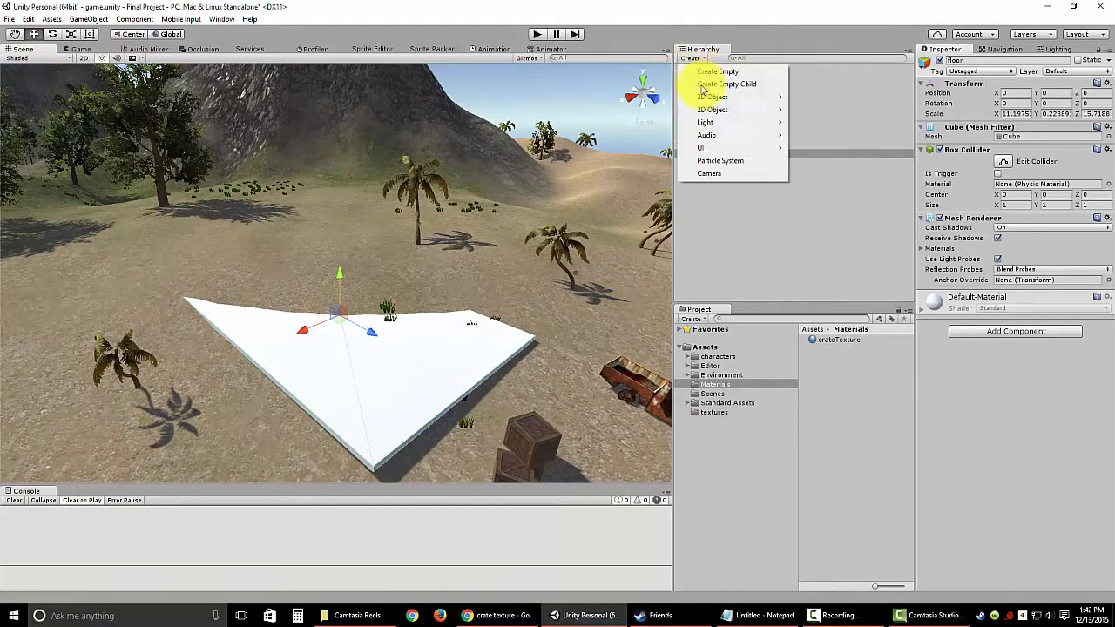
{"action": "mouse_move", "coordinate": [711, 97]}
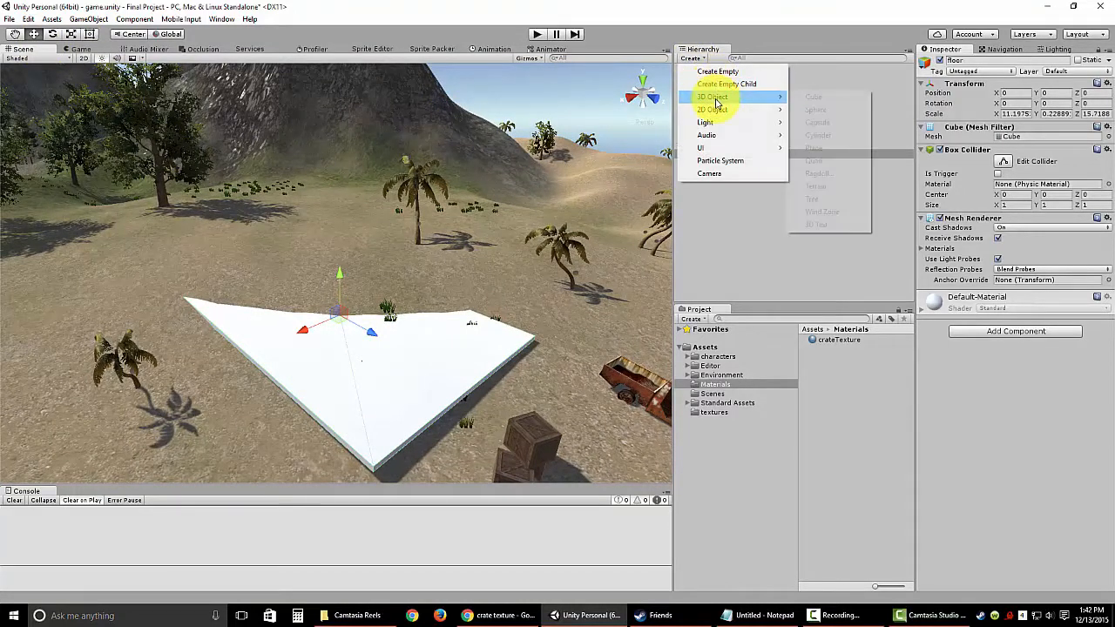
{"action": "left_click", "coordinate": [827, 111]}
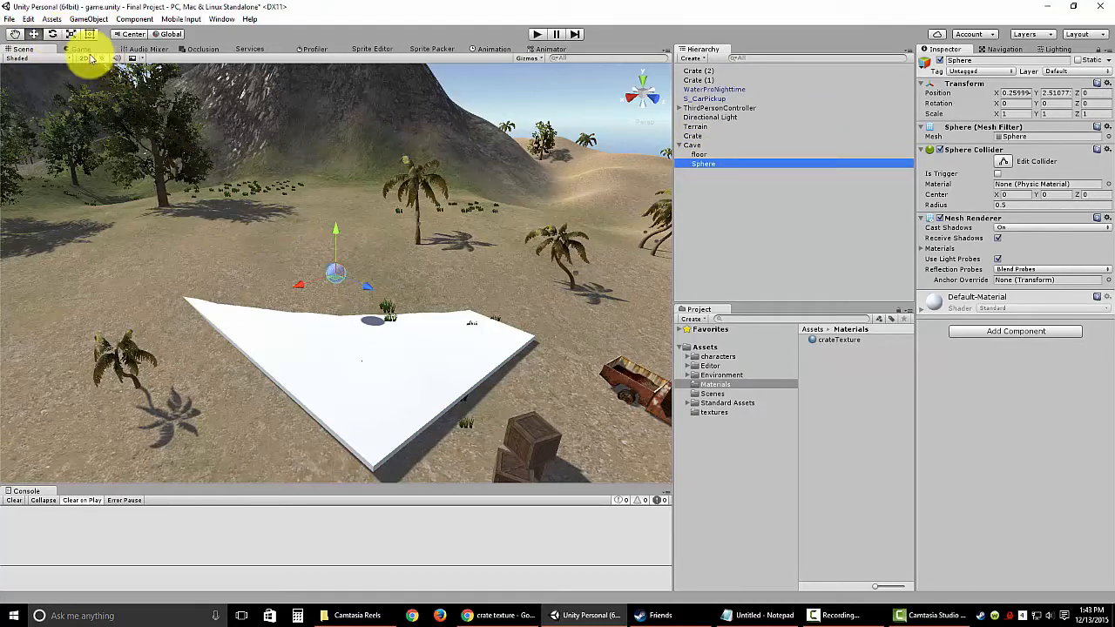
{"action": "left_click", "coordinate": [70, 34]}
{"action": "left_click_drag", "start_coordinate": [340, 279], "coordinate": [408, 159]}
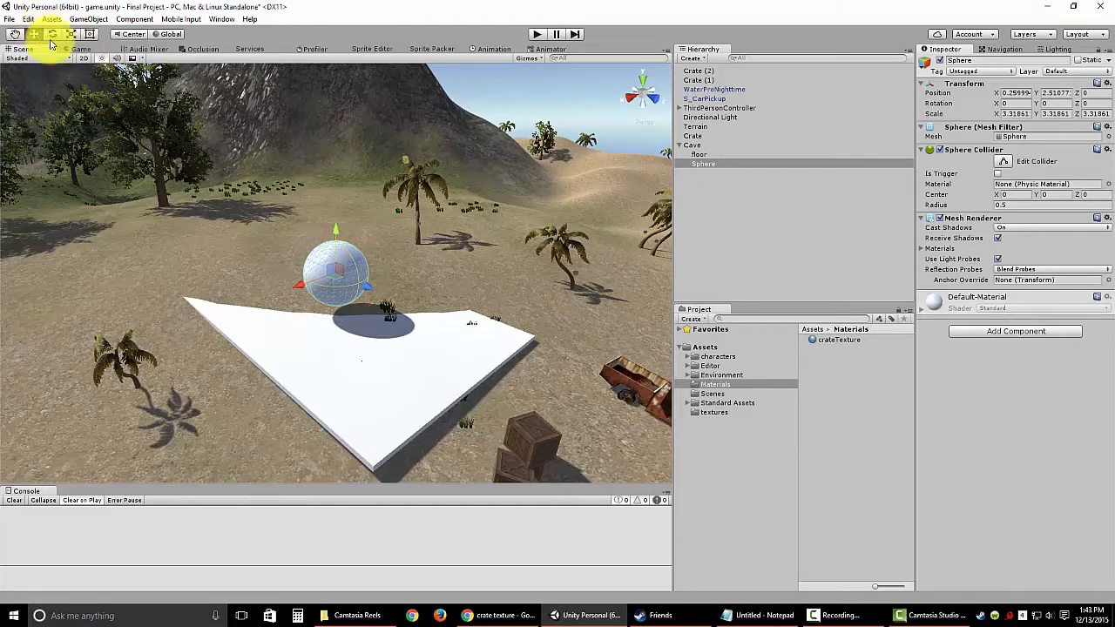
Reshape the sphere into an elongated ellipsoid by scaling X to about 1.24 and Z to about 6.14.
{"action": "left_click_drag", "start_coordinate": [321, 177], "coordinate": [168, 176], "text": "alt"}
{"action": "left_click", "coordinate": [72, 35]}
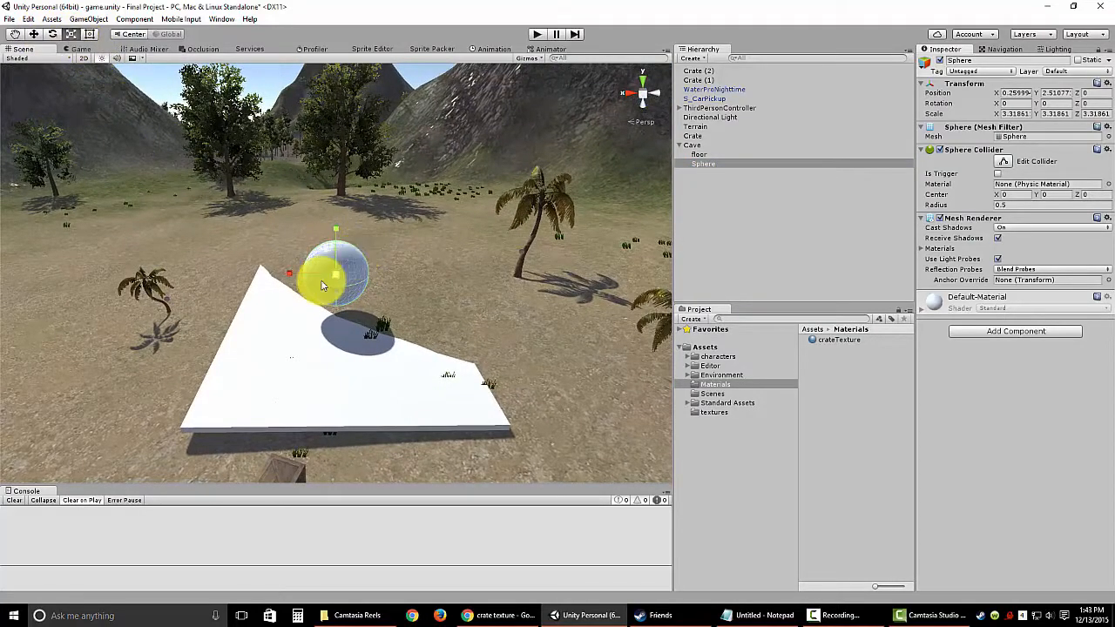
{"action": "left_click_drag", "start_coordinate": [300, 275], "coordinate": [322, 275]}
{"action": "left_click_drag", "start_coordinate": [342, 307], "coordinate": [406, 299], "text": "alt"}
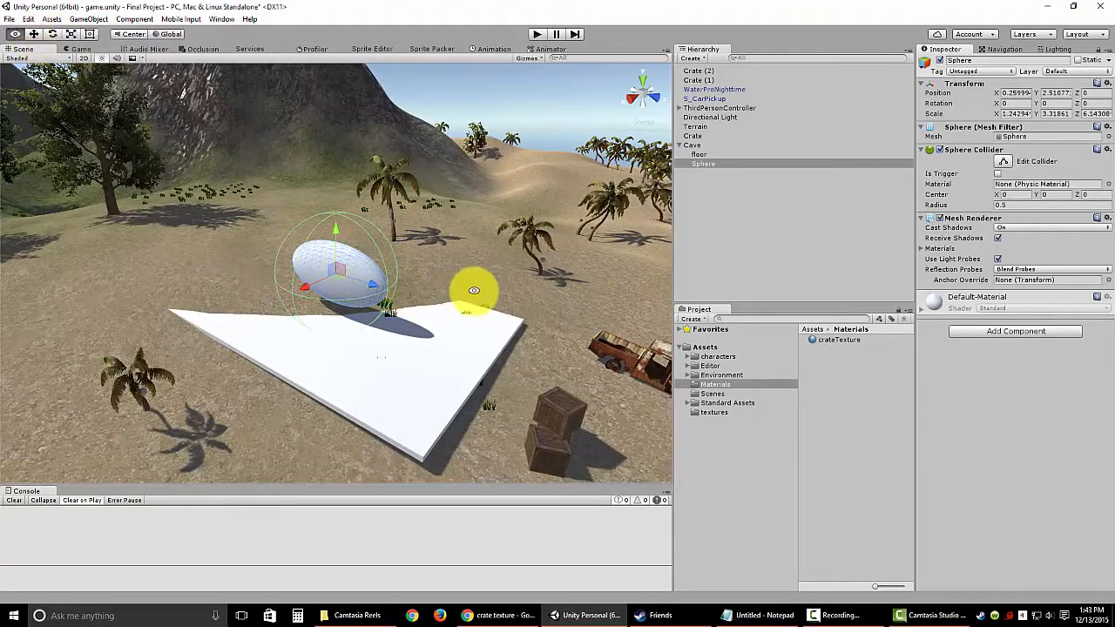
{"action": "left_click_drag", "start_coordinate": [473, 286], "coordinate": [361, 297], "text": "alt"}
{"action": "left_click_drag", "start_coordinate": [344, 218], "coordinate": [435, 374], "text": "alt"}
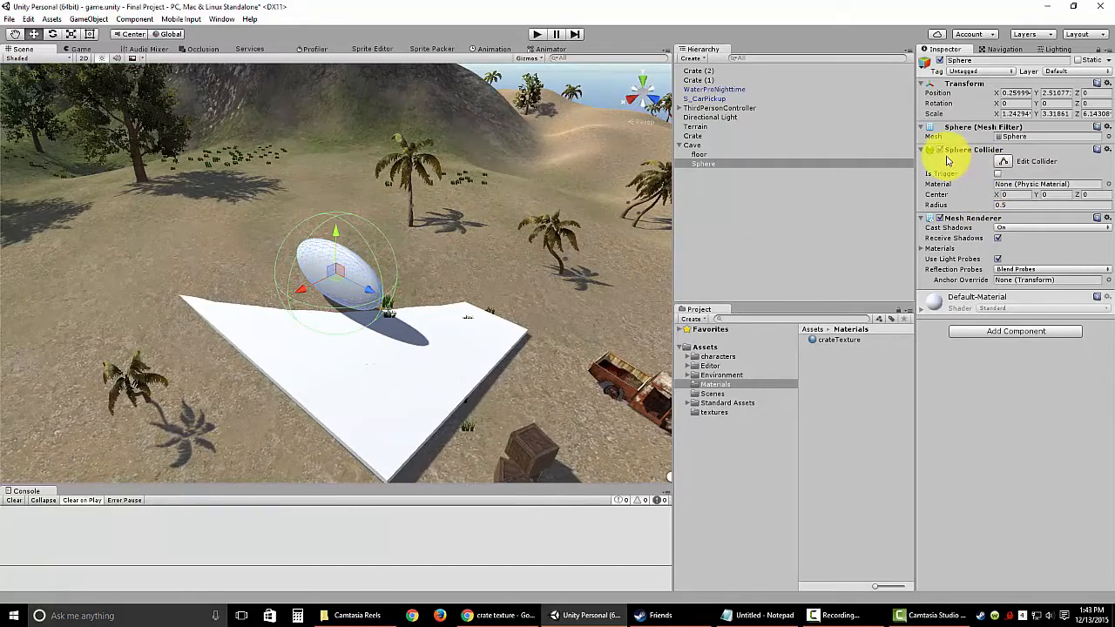
Remove the Sphere Collider component from the elongated sphere.
{"action": "left_click", "coordinate": [1108, 150]}
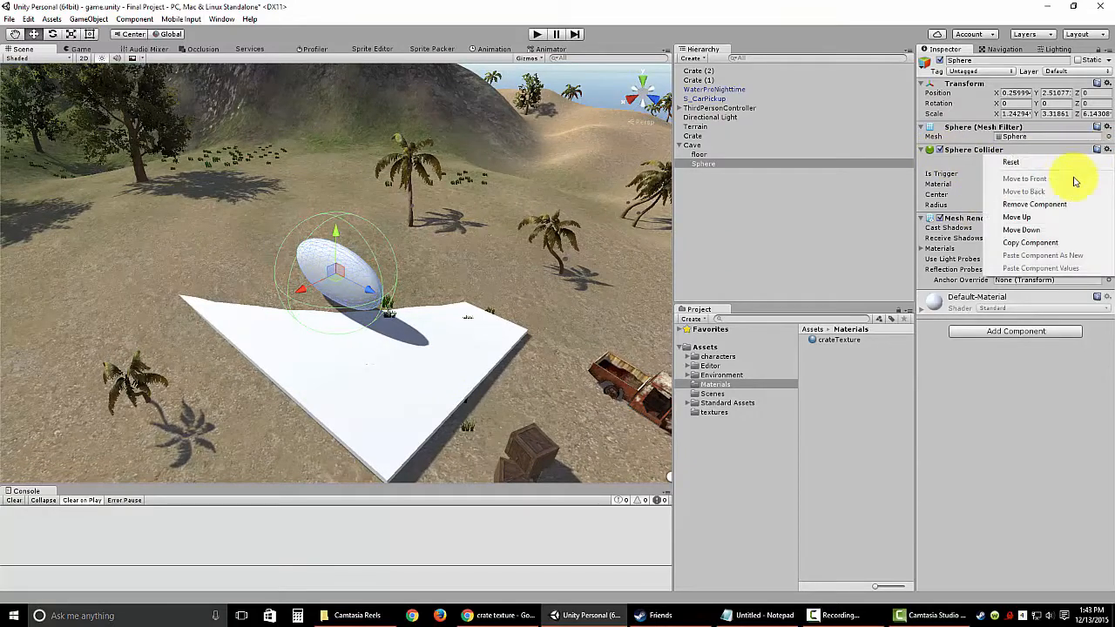
{"action": "left_click", "coordinate": [1039, 205]}
Turn the floor's Mesh Renderer off and back on.
{"action": "left_click", "coordinate": [701, 156]}
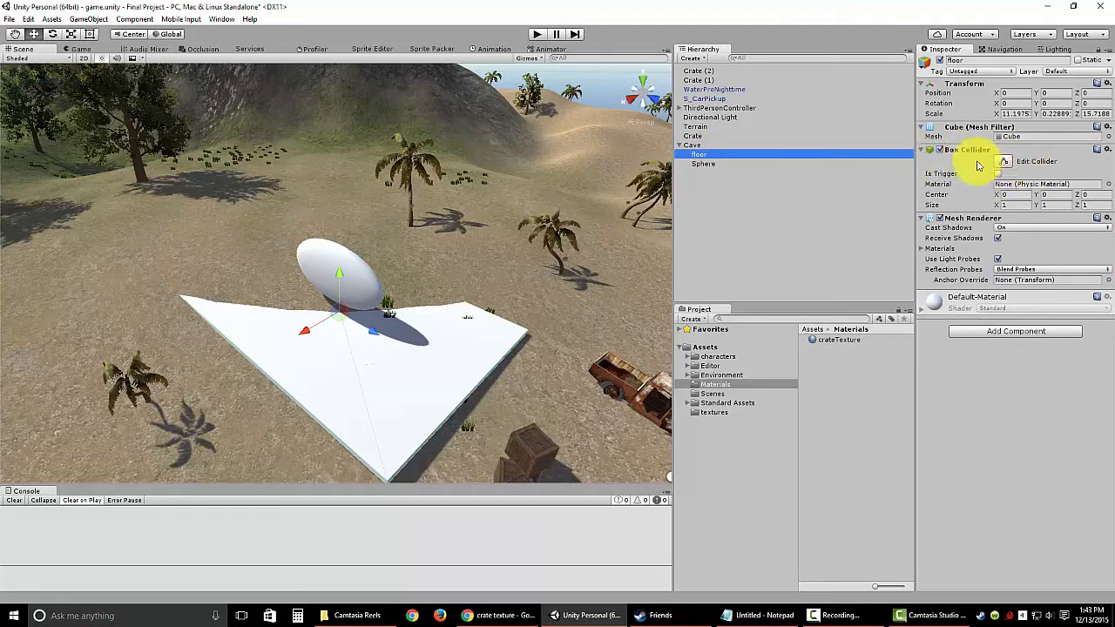
{"action": "left_click", "coordinate": [940, 218]}
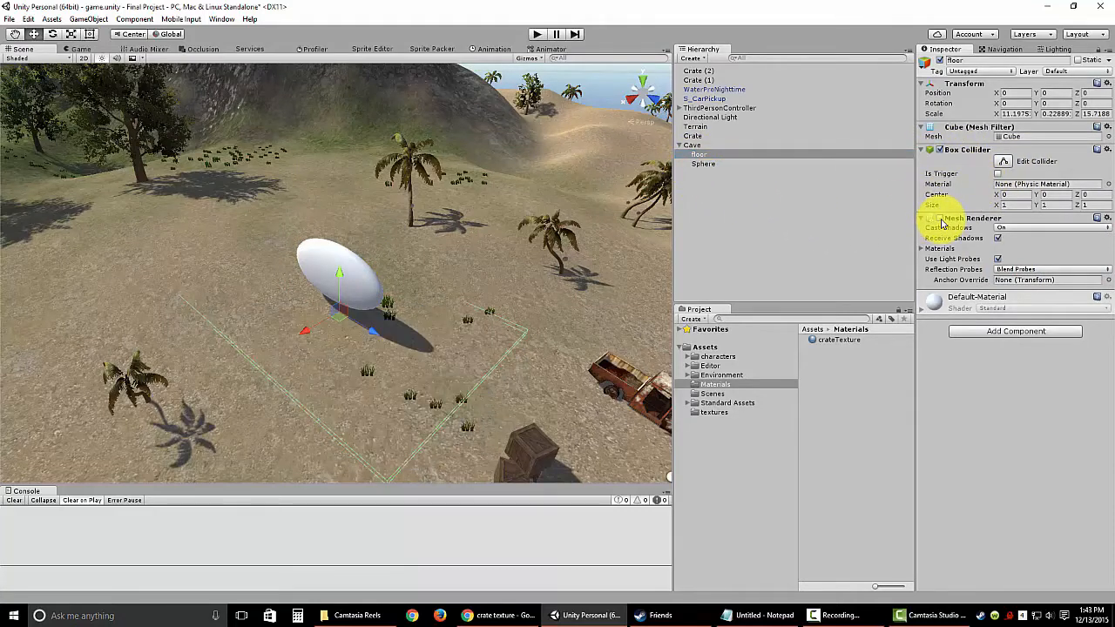
{"action": "left_click_drag", "start_coordinate": [583, 340], "coordinate": [431, 379], "text": "alt"}
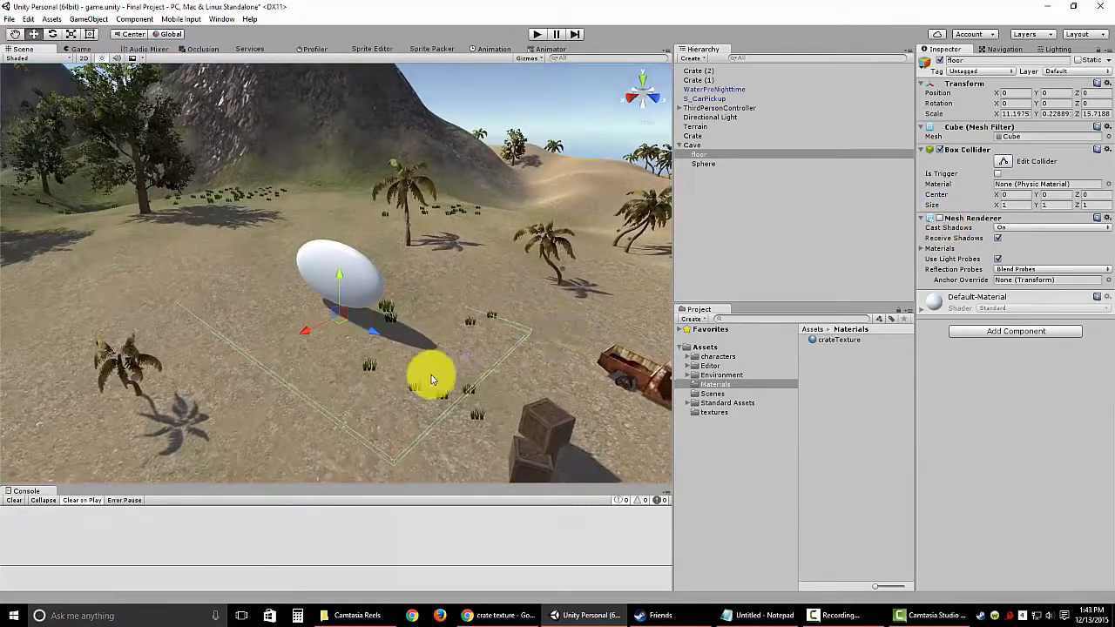
{"action": "left_click", "coordinate": [934, 218]}
Place the sphere on the floor's edge at 4.86, 1.1, 4.73 and duplicate it with the copy at Z 0.34.
{"action": "left_click_drag", "start_coordinate": [558, 248], "coordinate": [336, 374], "text": "alt"}
{"action": "left_click", "coordinate": [327, 270]}
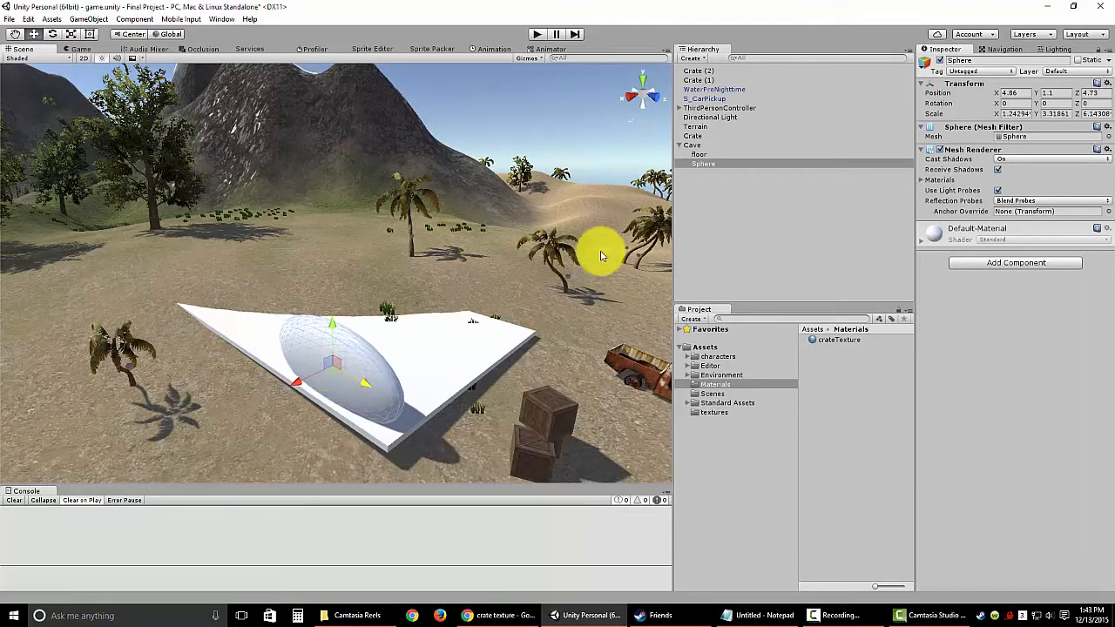
{"action": "right_click", "coordinate": [704, 167]}
{"action": "left_click", "coordinate": [739, 217]}
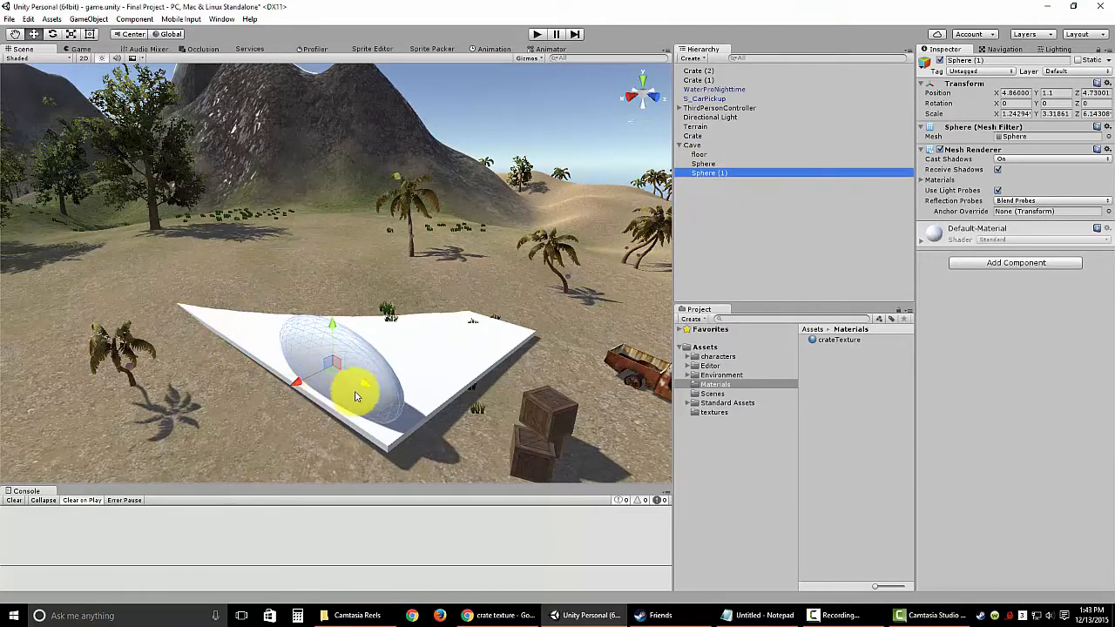
{"action": "left_click_drag", "start_coordinate": [354, 391], "coordinate": [291, 333]}
Duplicate Sphere (1) and stack the copy above the two lower spheres at Y 3.04, Z 2.55.
{"action": "right_click", "coordinate": [731, 172]}
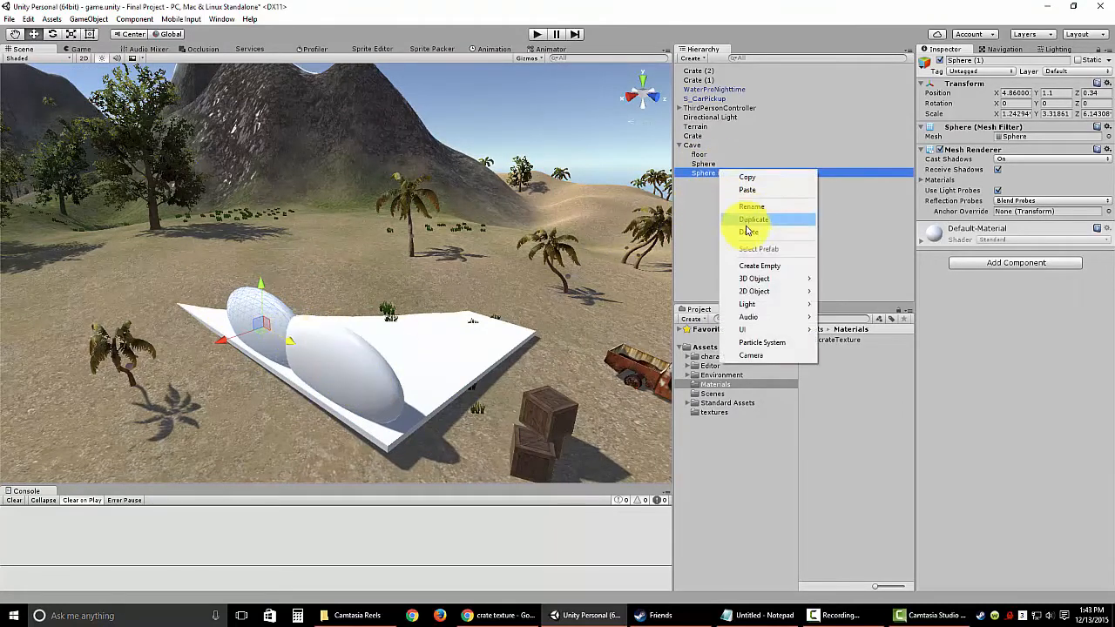
{"action": "left_click", "coordinate": [753, 221]}
{"action": "left_click_drag", "start_coordinate": [261, 283], "coordinate": [267, 249]}
{"action": "left_click_drag", "start_coordinate": [291, 299], "coordinate": [317, 302]}
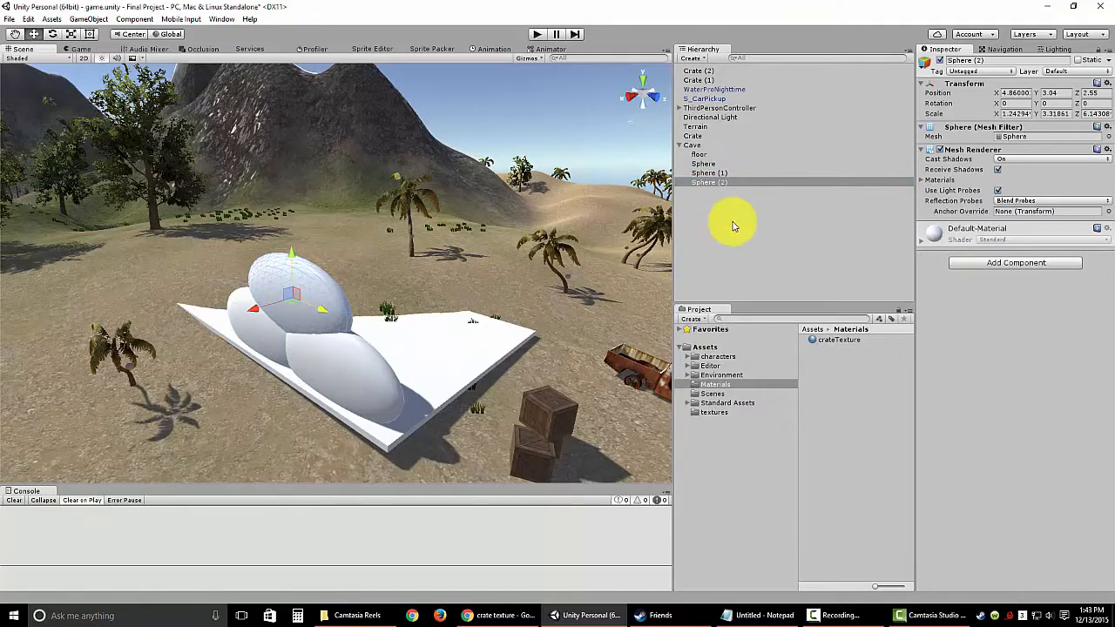
Duplicate the three wall spheres together and move the copies across the floor to X -1.03.
{"action": "right_click", "coordinate": [725, 182]}
{"action": "left_click", "coordinate": [704, 164], "text": "shift"}
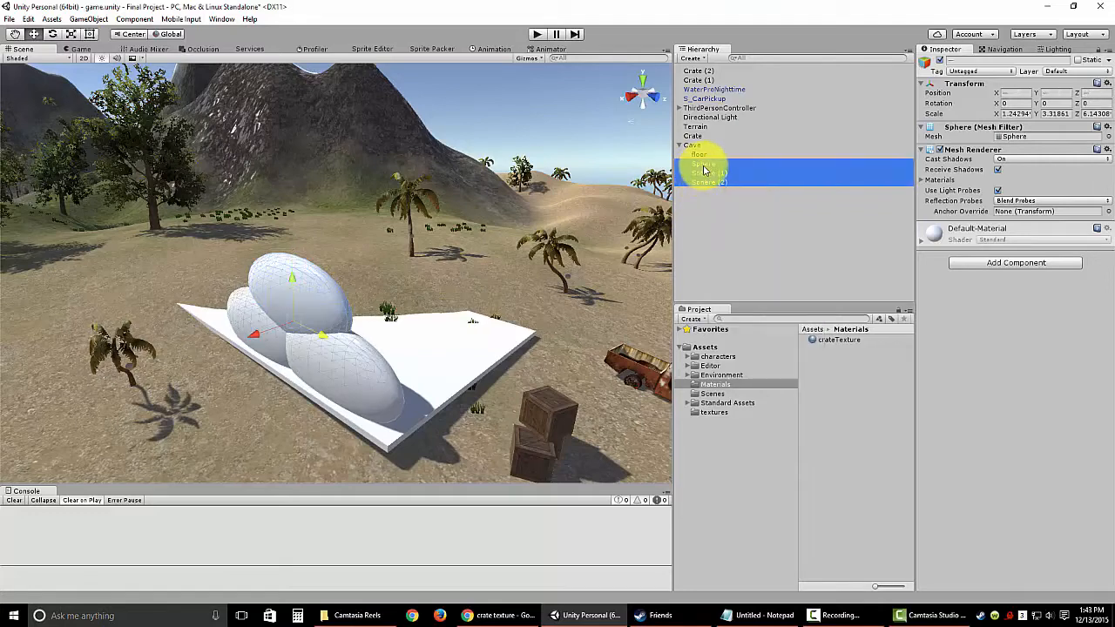
{"action": "right_click", "coordinate": [705, 166]}
{"action": "left_click", "coordinate": [747, 218]}
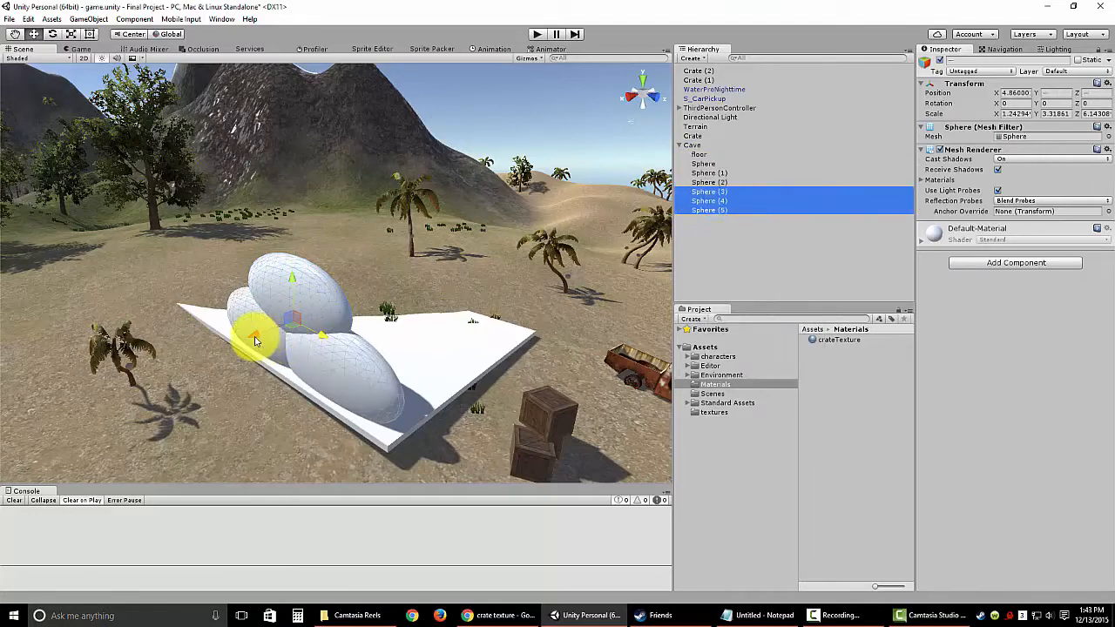
{"action": "left_click_drag", "start_coordinate": [256, 341], "coordinate": [371, 278]}
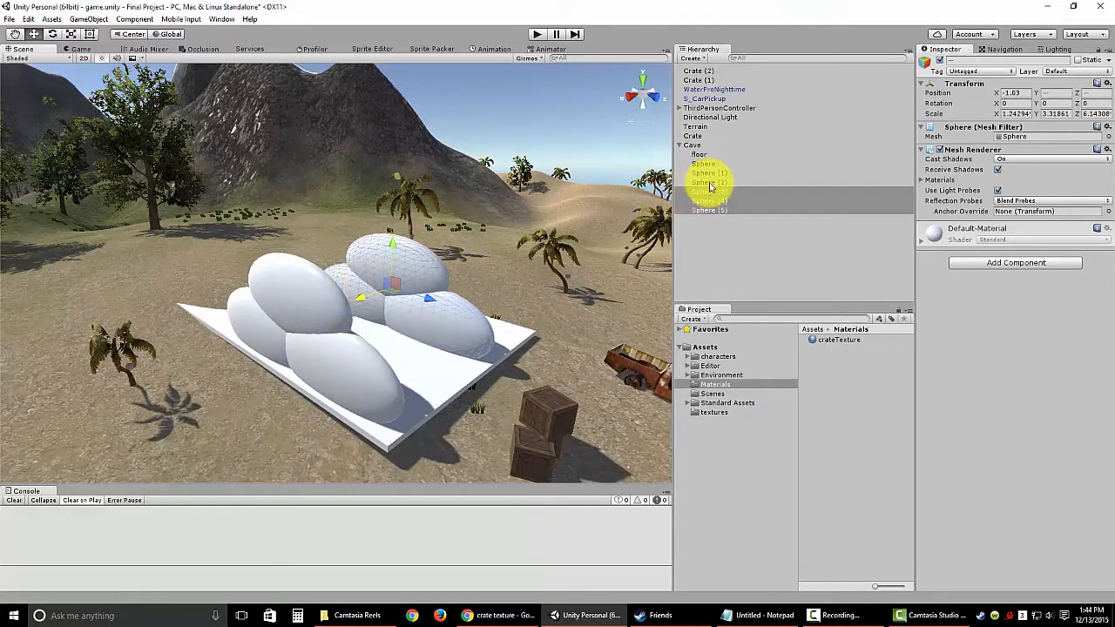
Move the three copied spheres, Sphere (3) to Sphere (5), farther out to the floor's opposite edge.
{"action": "left_click", "coordinate": [720, 200]}
{"action": "left_click", "coordinate": [719, 191], "text": "ctrl"}
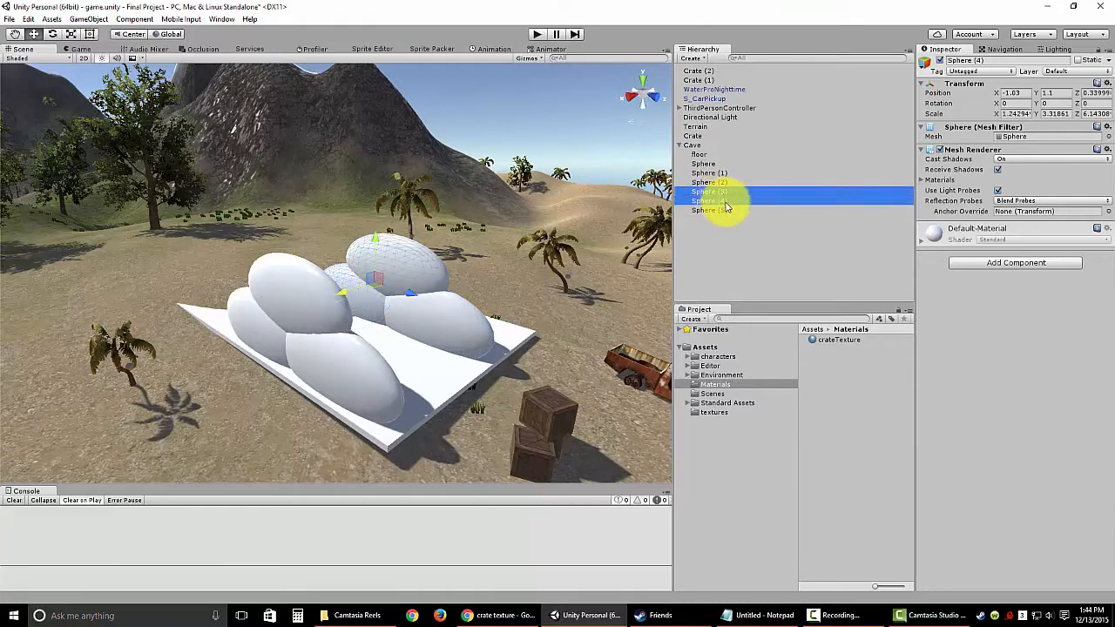
{"action": "left_click", "coordinate": [711, 210], "text": "ctrl"}
{"action": "right_click", "coordinate": [718, 201]}
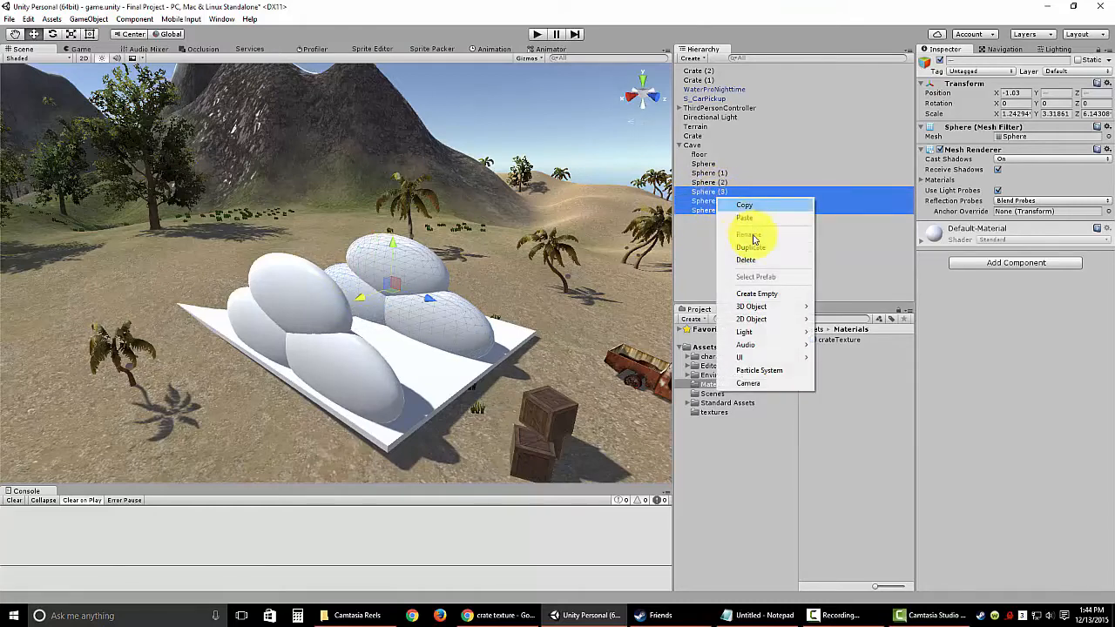
{"action": "left_click", "coordinate": [704, 235]}
{"action": "left_click", "coordinate": [714, 193]}
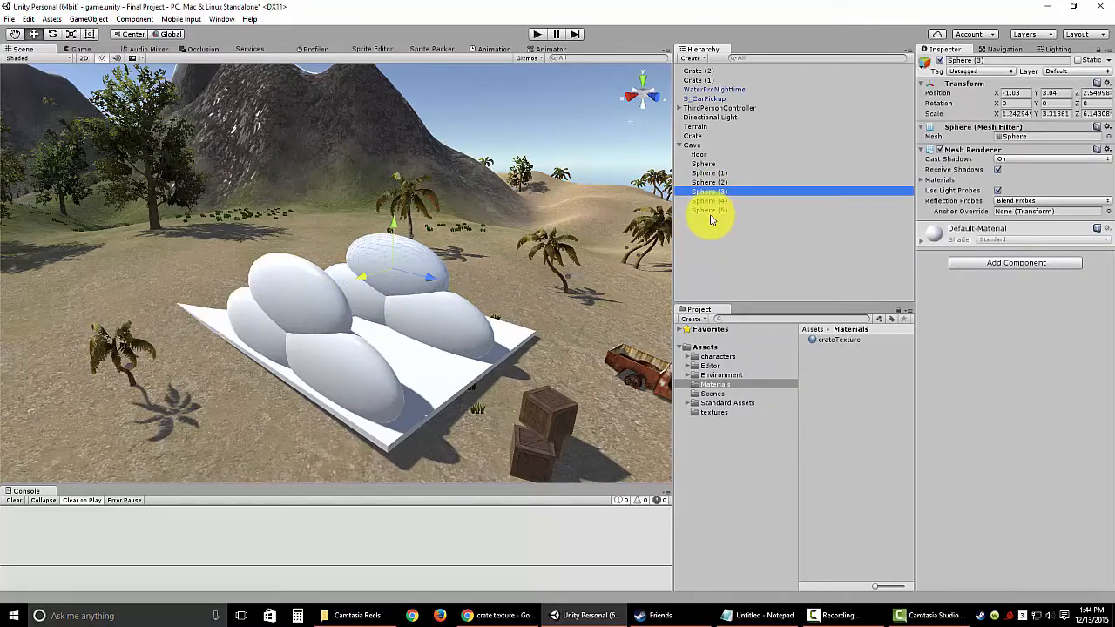
{"action": "left_click", "coordinate": [716, 219]}
{"action": "left_click", "coordinate": [717, 210]}
{"action": "left_click", "coordinate": [717, 193], "text": "shift"}
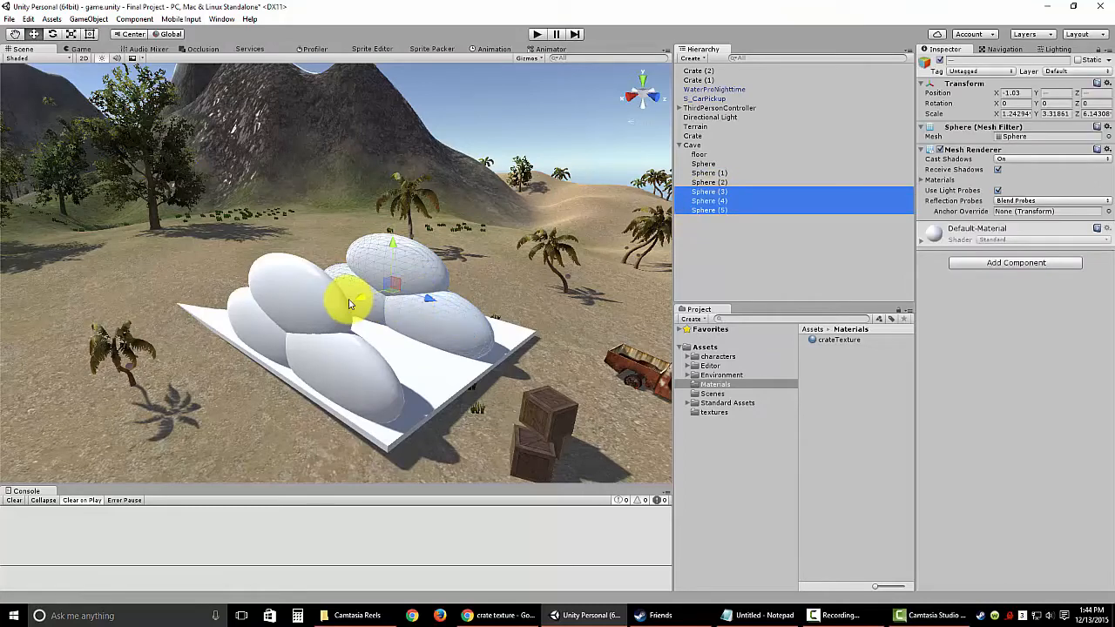
{"action": "left_click_drag", "start_coordinate": [349, 298], "coordinate": [314, 260]}
Duplicate the opposite wall's three spheres, shift the copies to X 0.18 and rotate them about -90° around Y.
{"action": "right_click", "coordinate": [732, 210]}
{"action": "left_click", "coordinate": [764, 257]}
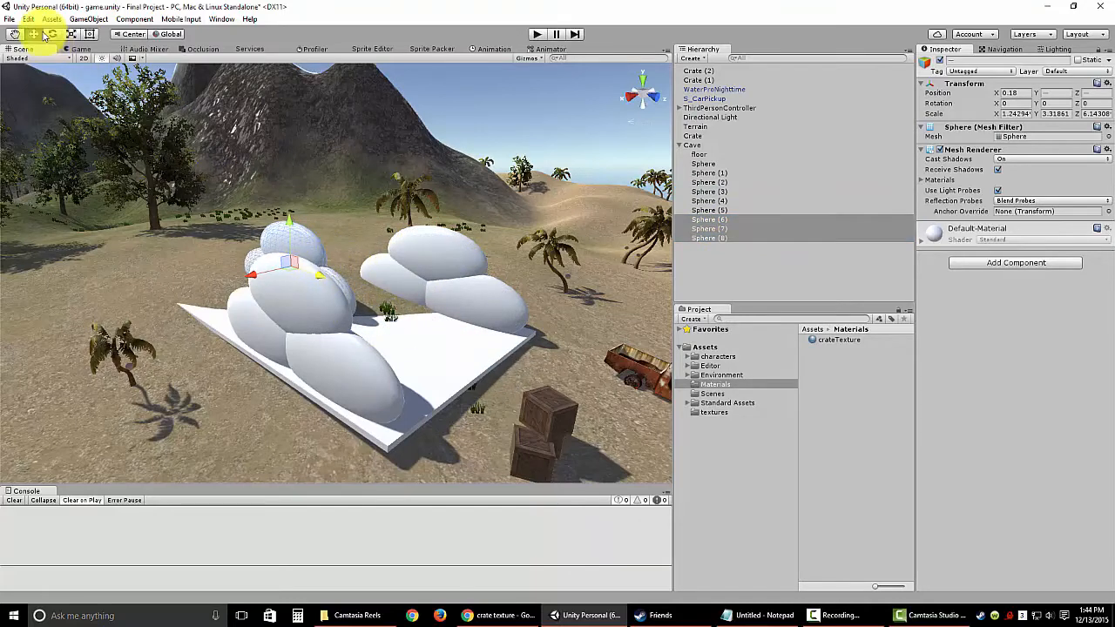
{"action": "left_click", "coordinate": [71, 34]}
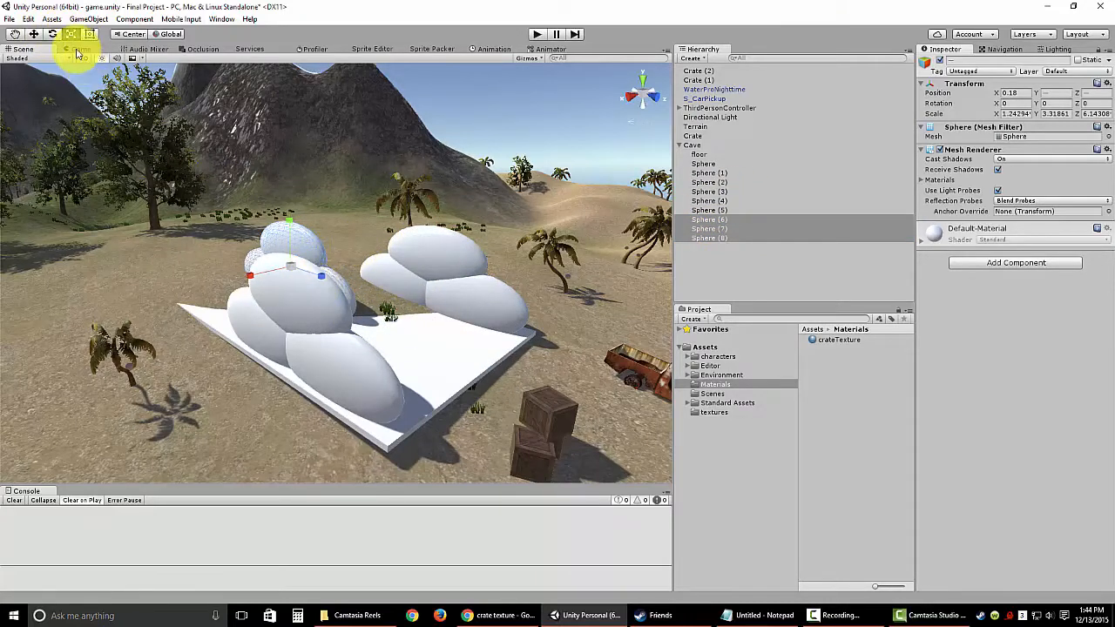
{"action": "left_click", "coordinate": [52, 34]}
{"action": "left_click_drag", "start_coordinate": [316, 281], "coordinate": [443, 236]}
{"action": "scroll", "coordinate": [280, 323], "scroll_direction": "up", "scroll_amount": 3}
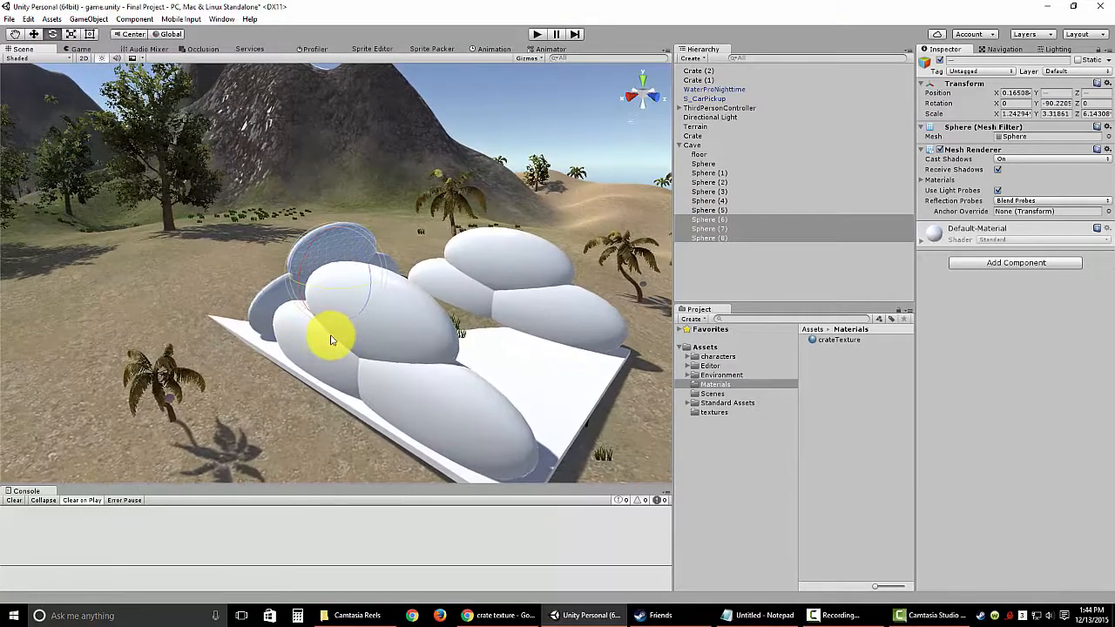
{"action": "scroll", "coordinate": [331, 339], "scroll_direction": "down", "scroll_amount": 4}
{"action": "left_click_drag", "start_coordinate": [331, 339], "coordinate": [382, 378], "text": "alt"}
Move the rotated trio, Sphere (6) to Sphere (8), to a Z of about -2.72 as the cave's back wall.
{"action": "left_click", "coordinate": [34, 34]}
{"action": "left_click", "coordinate": [348, 275]}
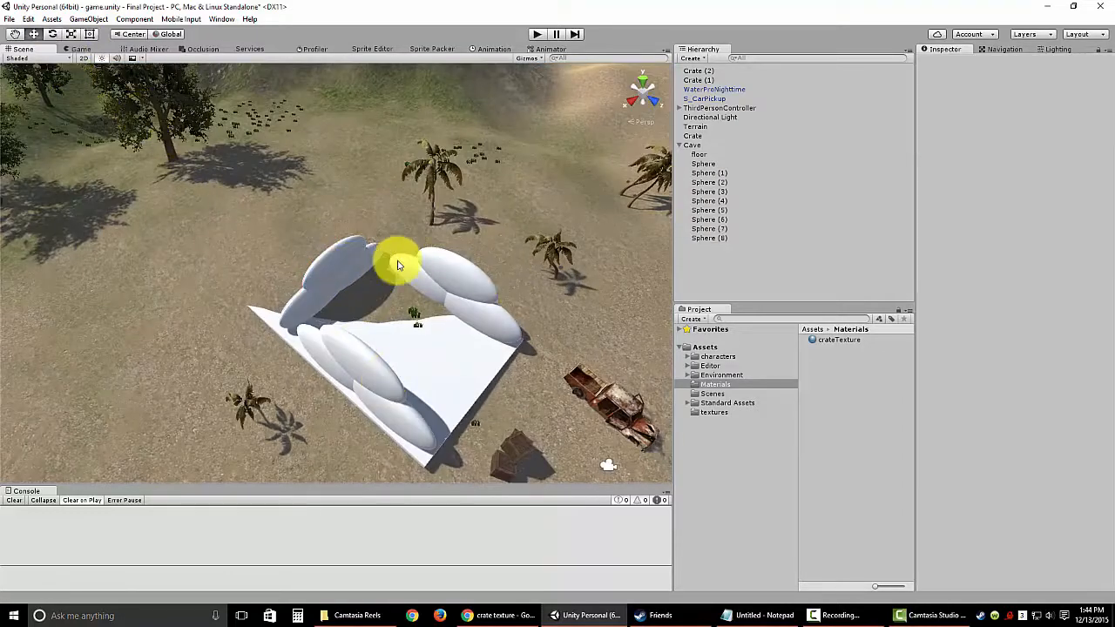
{"action": "left_click", "coordinate": [706, 229]}
{"action": "left_click", "coordinate": [707, 221]}
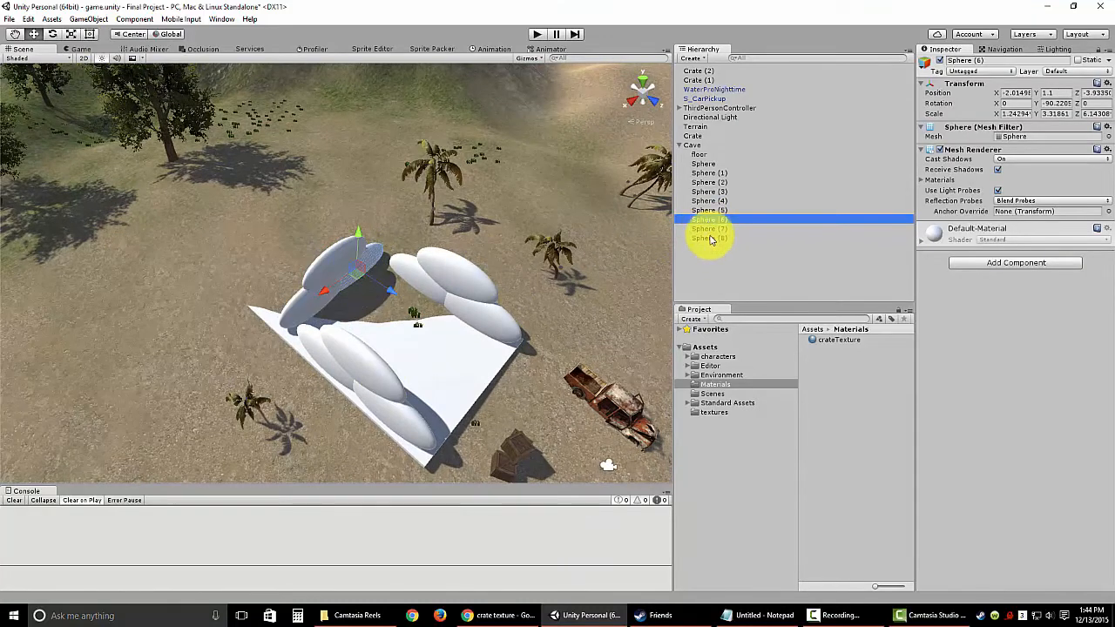
{"action": "left_click", "coordinate": [713, 239], "text": "shift"}
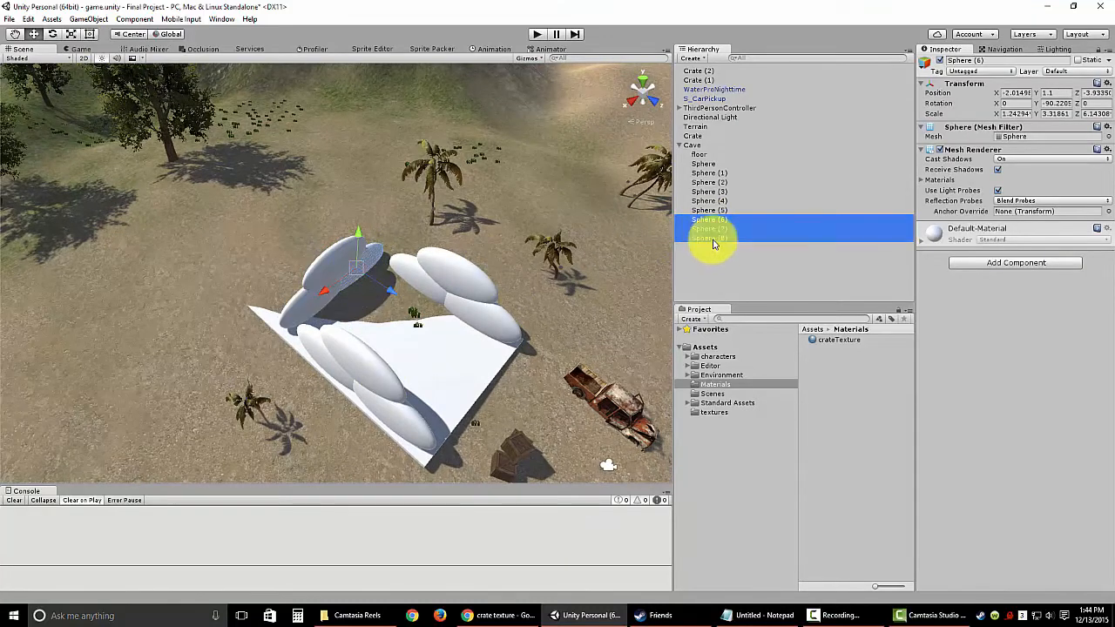
{"action": "left_click", "coordinate": [377, 296]}
{"action": "left_click_drag", "start_coordinate": [420, 375], "coordinate": [494, 283], "text": "alt"}
Duplicate Sphere (8) and raise the copy above the walls to Y 6.22 as the roof.
{"action": "left_click", "coordinate": [713, 228]}
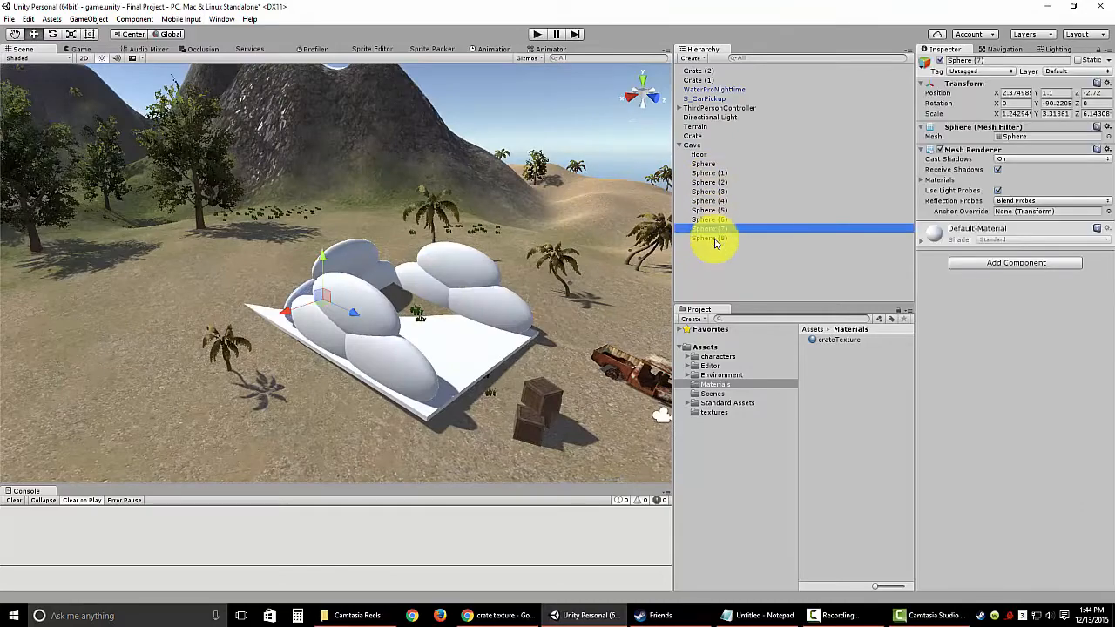
{"action": "right_click", "coordinate": [735, 240]}
{"action": "left_click", "coordinate": [759, 289]}
{"action": "left_click_drag", "start_coordinate": [348, 221], "coordinate": [348, 174]}
Widen the roof sphere by scaling X to about 14.79 and Z to about 10.12.
{"action": "left_click", "coordinate": [71, 37]}
{"action": "left_click_drag", "start_coordinate": [386, 228], "coordinate": [441, 242]}
{"action": "left_click_drag", "start_coordinate": [441, 242], "coordinate": [413, 238], "text": "alt"}
{"action": "left_click_drag", "start_coordinate": [344, 259], "coordinate": [344, 286]}
{"action": "left_click_drag", "start_coordinate": [262, 283], "coordinate": [390, 224], "text": "alt"}
{"action": "left_click_drag", "start_coordinate": [393, 220], "coordinate": [431, 224]}
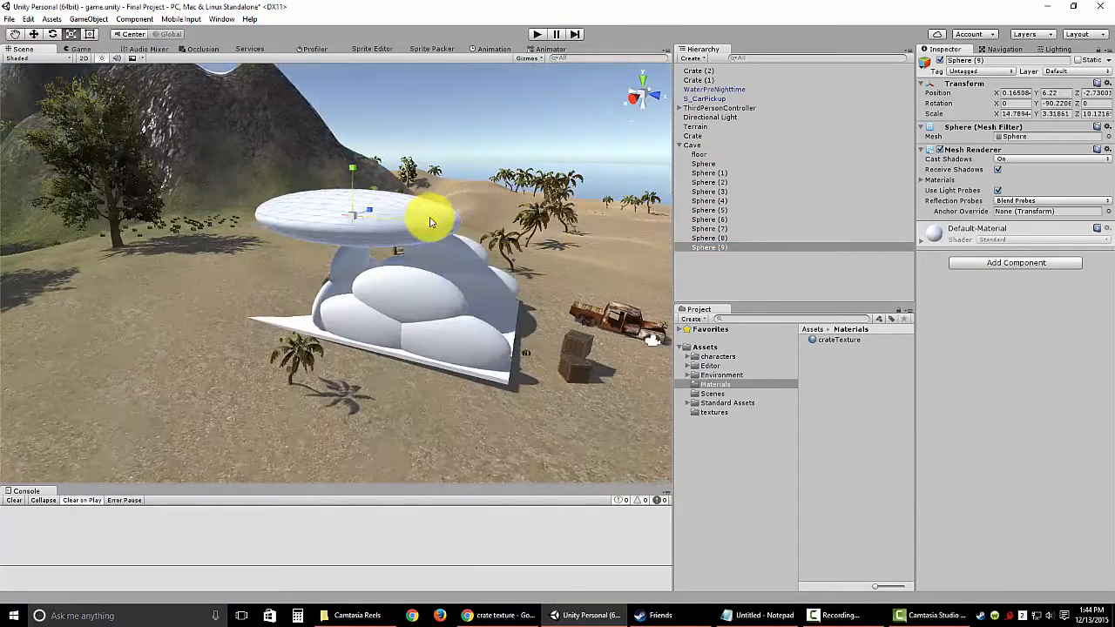
Flatten the roof sphere to a Y scale of about 2.1 and seat it over the walls at about Y 3.96, Z 1.62.
{"action": "left_click_drag", "start_coordinate": [351, 171], "coordinate": [346, 206]}
{"action": "left_click", "coordinate": [35, 35]}
{"action": "left_click_drag", "start_coordinate": [391, 257], "coordinate": [558, 210]}
{"action": "left_click", "coordinate": [704, 144]}
Duplicate Sphere (2), rotate the copy about 53° around Y and position it over the gap at the wall's rear corner.
{"action": "left_click_drag", "start_coordinate": [514, 266], "coordinate": [641, 214], "text": "alt"}
{"action": "left_click", "coordinate": [463, 280]}
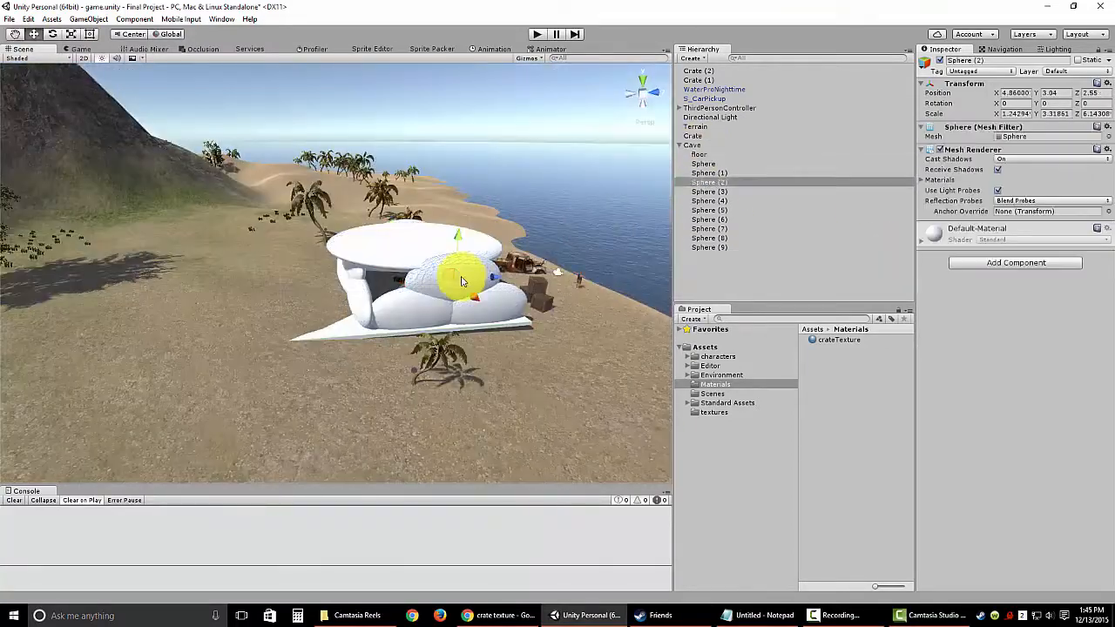
{"action": "right_click", "coordinate": [716, 174]}
{"action": "left_click", "coordinate": [749, 222]}
{"action": "left_click", "coordinate": [53, 35]}
{"action": "left_click_drag", "start_coordinate": [489, 275], "coordinate": [371, 241]}
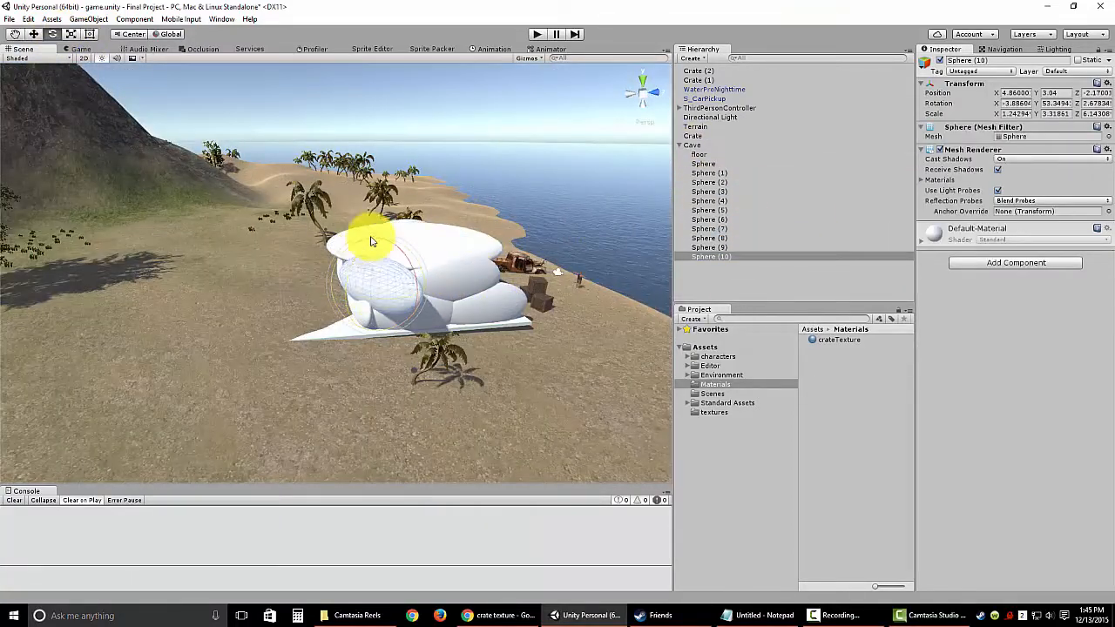
{"action": "left_click", "coordinate": [35, 35]}
{"action": "scroll", "coordinate": [383, 287], "scroll_direction": "up", "scroll_amount": 3}
{"action": "left_click_drag", "start_coordinate": [384, 286], "coordinate": [356, 275], "text": "alt"}
{"action": "left_click_drag", "start_coordinate": [324, 281], "coordinate": [383, 362]}
Duplicate the angled corner sphere twice, rotating and positioning the copies over other gaps around the cave.
{"action": "right_click", "coordinate": [716, 256]}
{"action": "left_click", "coordinate": [749, 305]}
{"action": "left_click", "coordinate": [53, 34]}
{"action": "left_click", "coordinate": [35, 35]}
{"action": "left_click", "coordinate": [52, 35]}
{"action": "left_click", "coordinate": [269, 334]}
{"action": "key", "text": "ctrl+d"}
{"action": "left_click", "coordinate": [52, 34]}
{"action": "left_click", "coordinate": [34, 35]}
Make one more angled copy, rotated to about 4.6, -63.8, 29.5, and move it into place beside the cave entrance.
{"action": "left_click_drag", "start_coordinate": [317, 308], "coordinate": [402, 388], "text": "alt"}
{"action": "left_click_drag", "start_coordinate": [446, 459], "coordinate": [384, 315], "text": "alt"}
{"action": "key", "text": "ctrl+d"}
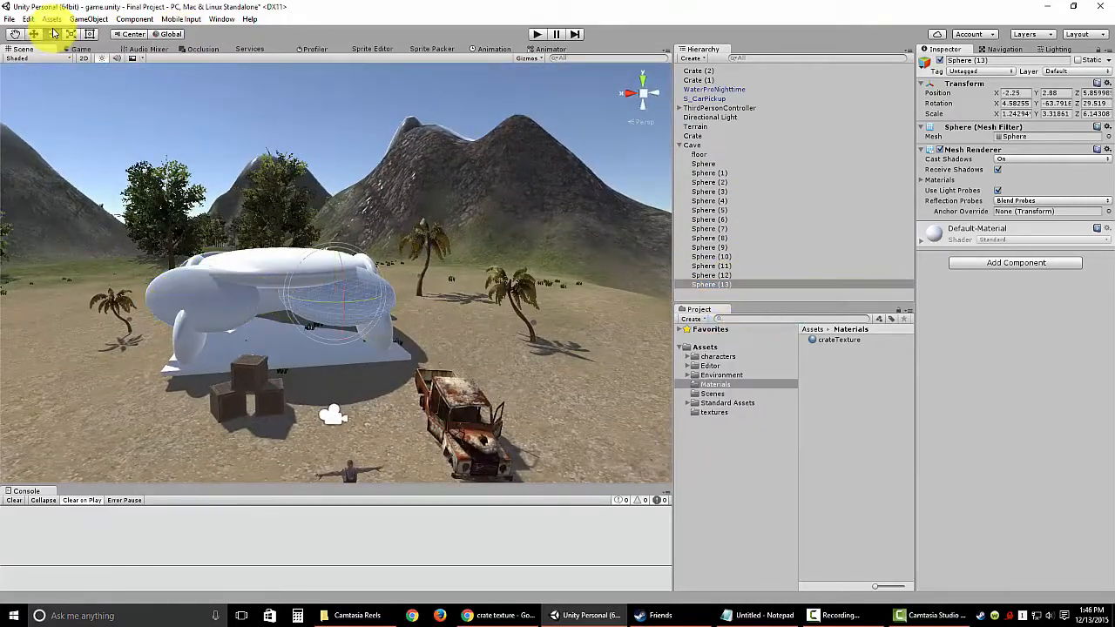
{"action": "left_click", "coordinate": [34, 35]}
{"action": "left_click_drag", "start_coordinate": [275, 338], "coordinate": [299, 351], "text": "alt"}
{"action": "left_click_drag", "start_coordinate": [523, 370], "coordinate": [384, 396], "text": "alt"}
{"action": "left_click_drag", "start_coordinate": [334, 294], "coordinate": [383, 302]}
{"action": "left_click_drag", "start_coordinate": [383, 302], "coordinate": [438, 371], "text": "alt"}
Add a Mesh Collider component to Sphere (1).
{"action": "left_click", "coordinate": [718, 286]}
{"action": "left_click", "coordinate": [718, 274]}
{"action": "left_click", "coordinate": [718, 238]}
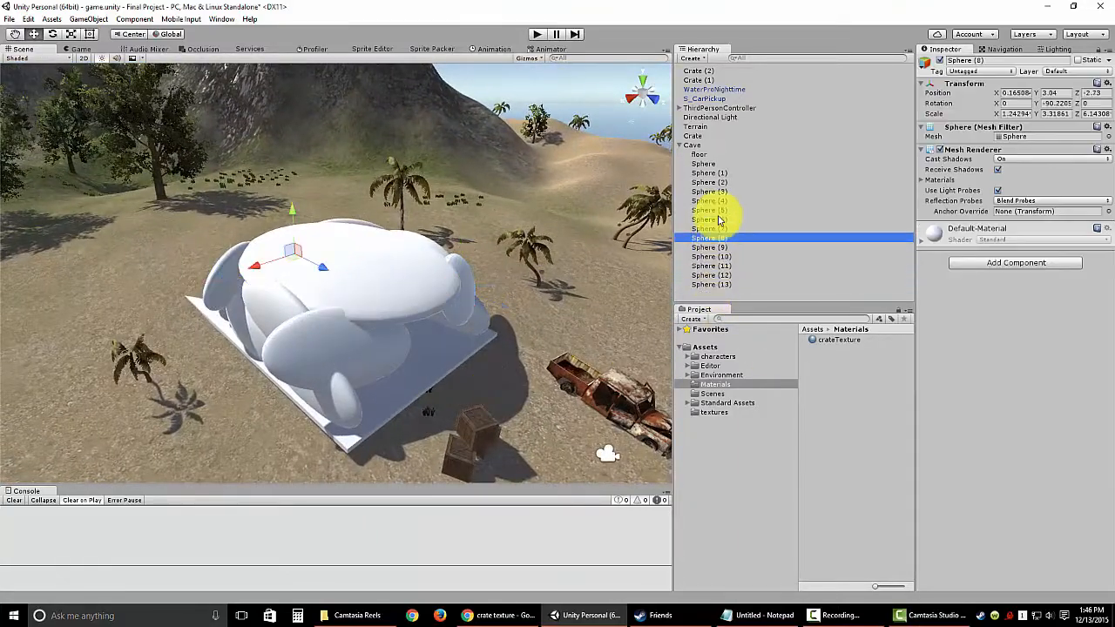
{"action": "left_click", "coordinate": [709, 172]}
{"action": "left_click_drag", "start_coordinate": [506, 311], "coordinate": [502, 280], "text": "alt"}
{"action": "left_click", "coordinate": [982, 331]}
{"action": "left_click", "coordinate": [991, 366]}
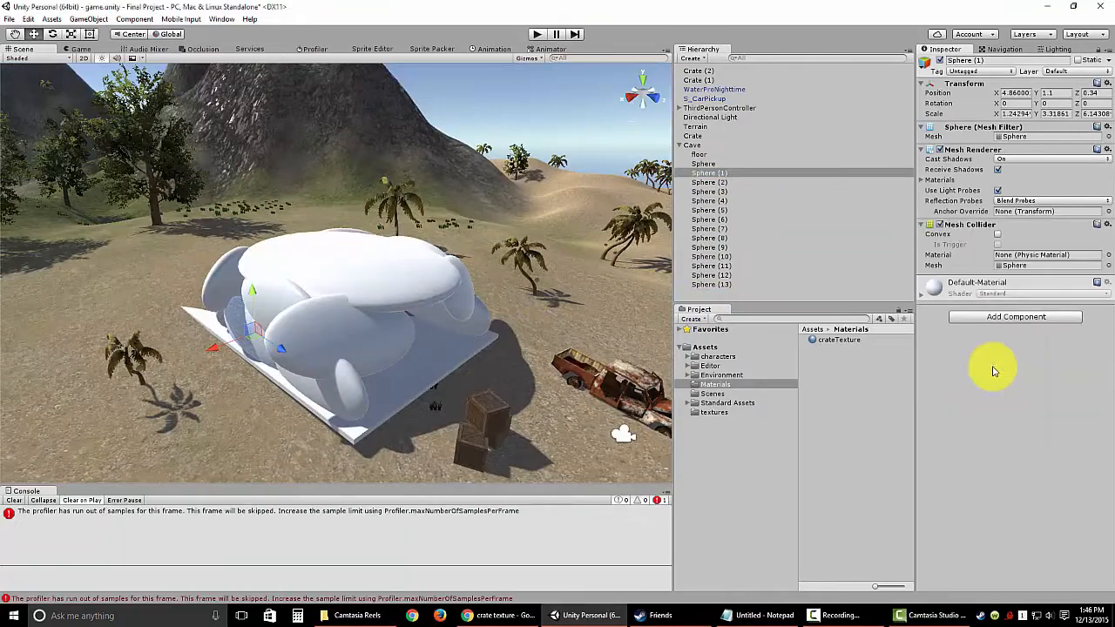
Remove the Mesh Collider component from Sphere (1).
{"action": "left_click_drag", "start_coordinate": [566, 331], "coordinate": [366, 374], "text": "alt"}
{"action": "left_click", "coordinate": [717, 284], "text": "shift"}
{"action": "left_click", "coordinate": [731, 174]}
{"action": "left_click", "coordinate": [1108, 225]}
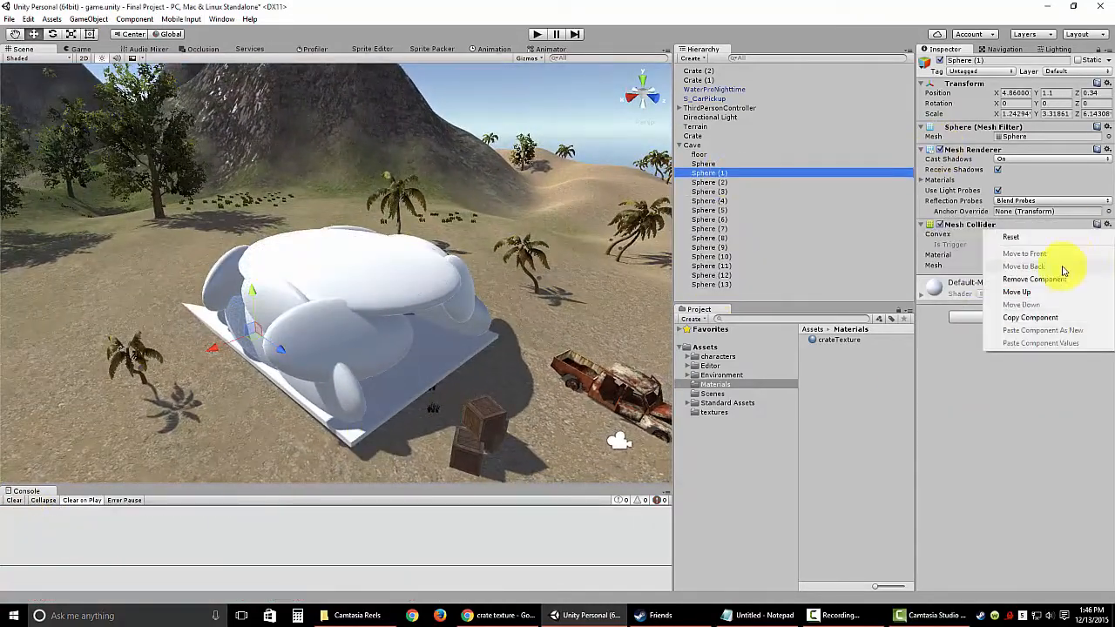
{"action": "left_click", "coordinate": [1059, 279]}
Add a Mesh Collider to all cave spheres at once, from Sphere through Sphere (13).
{"action": "left_click", "coordinate": [712, 164]}
{"action": "left_click", "coordinate": [726, 285], "text": "shift"}
{"action": "left_click", "coordinate": [1002, 264]}
{"action": "left_click", "coordinate": [985, 331]}
{"action": "left_click", "coordinate": [991, 367]}
Check the Mesh Collider components on the cave spheres and inspect the cave from several angles.
{"action": "left_click", "coordinate": [724, 247]}
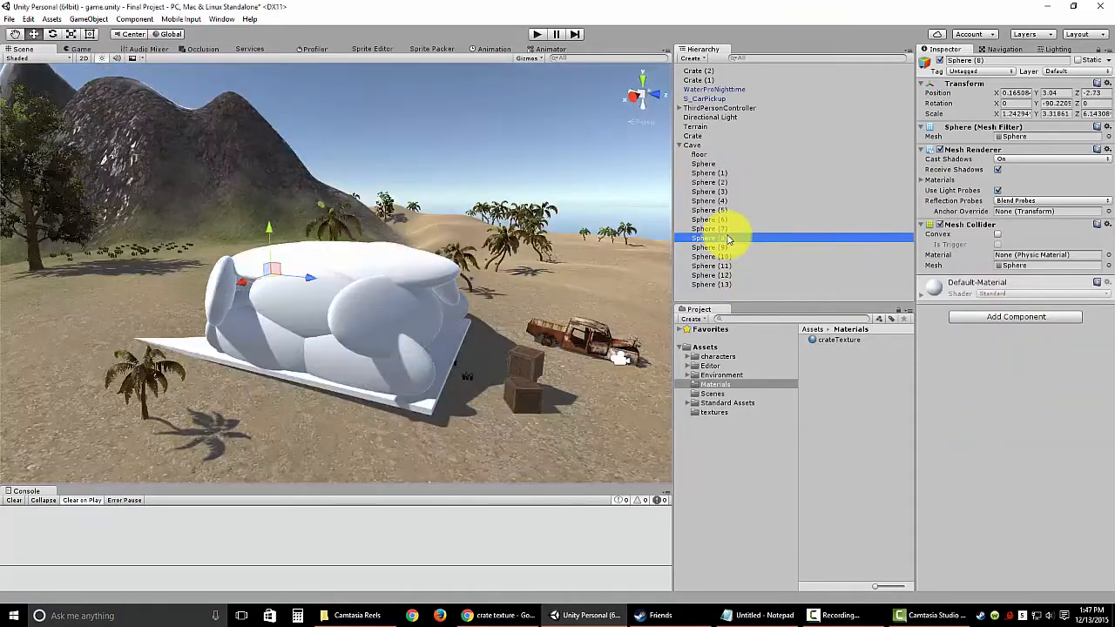
{"action": "left_click_drag", "start_coordinate": [488, 200], "coordinate": [402, 279], "text": "alt"}
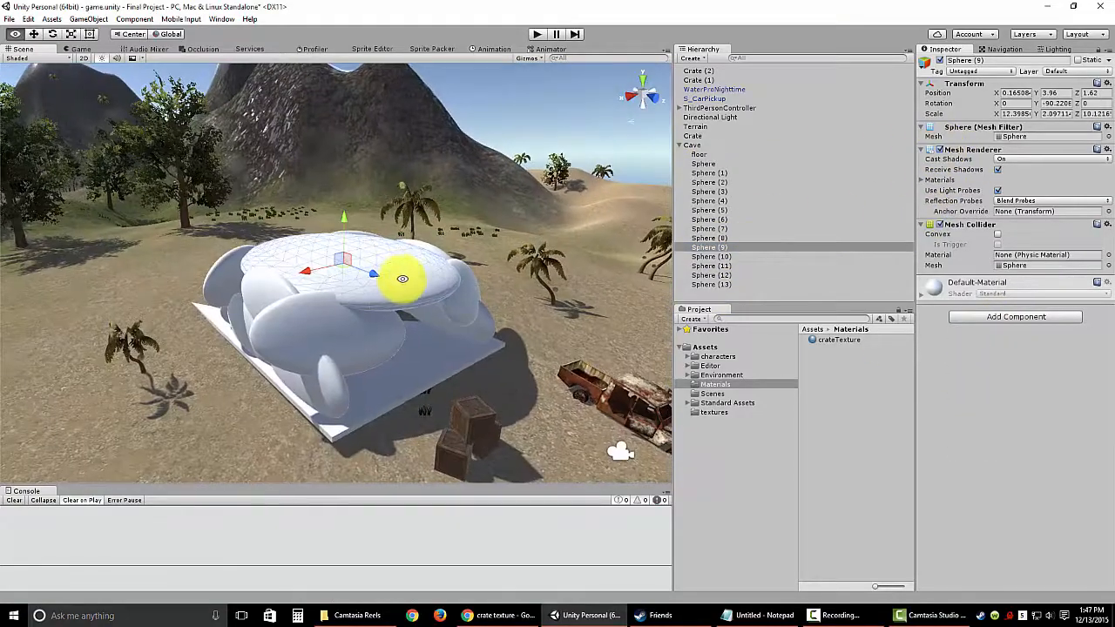
{"action": "left_click_drag", "start_coordinate": [501, 277], "coordinate": [540, 278], "text": "alt"}
{"action": "left_click", "coordinate": [771, 173]}
{"action": "left_click", "coordinate": [771, 284], "text": "shift"}
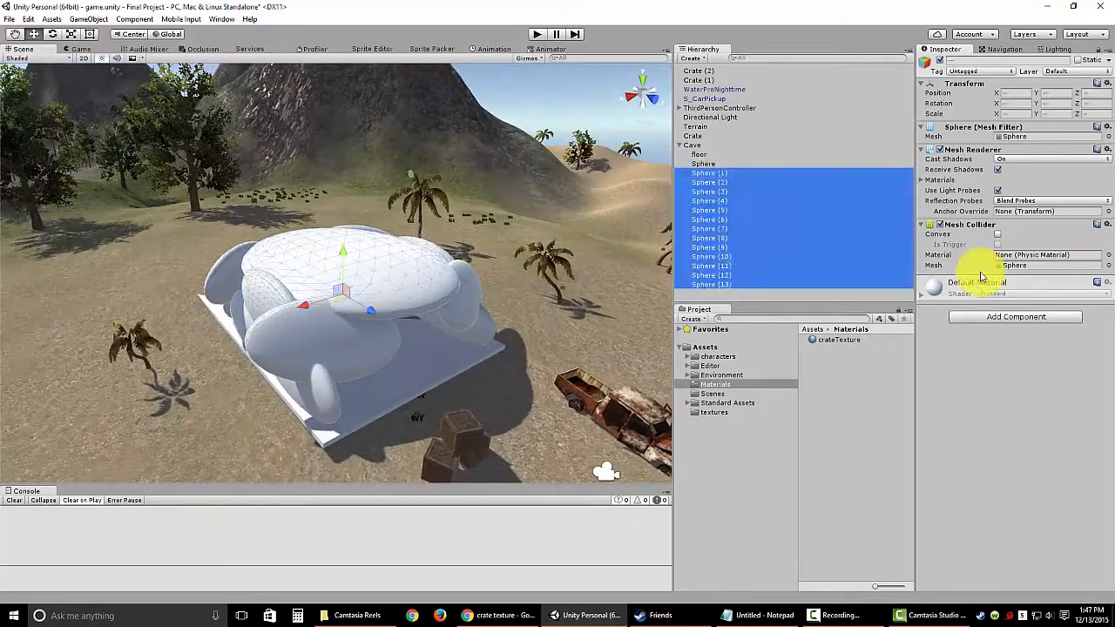
{"action": "left_click", "coordinate": [1108, 225]}
{"action": "left_click", "coordinate": [1041, 254]}
{"action": "left_click", "coordinate": [762, 298]}
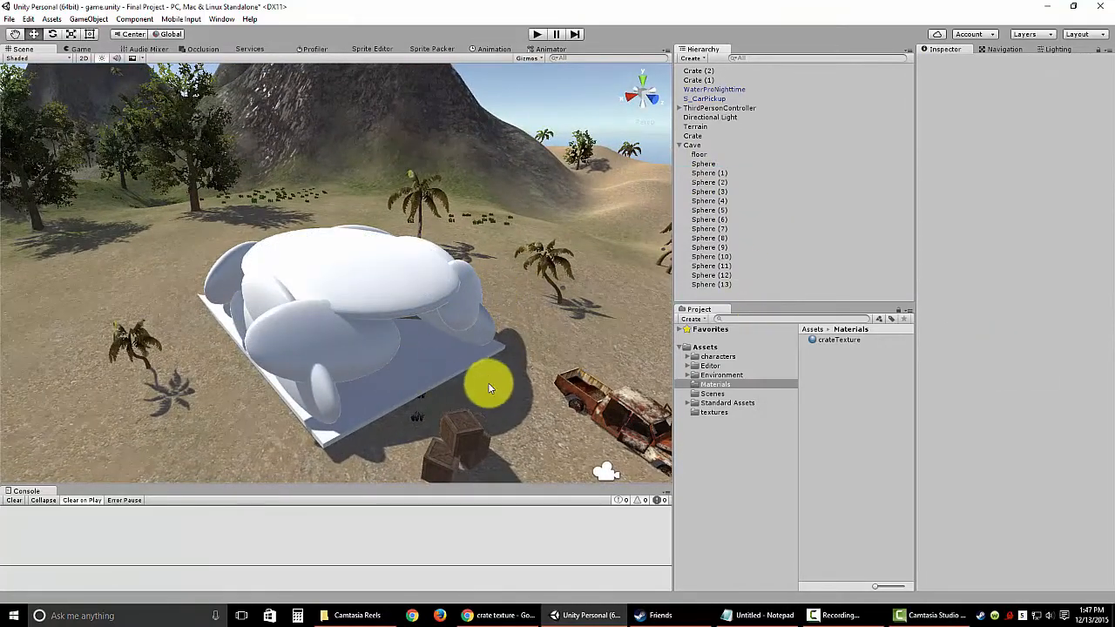
{"action": "left_click_drag", "start_coordinate": [489, 388], "coordinate": [497, 348], "text": "alt"}
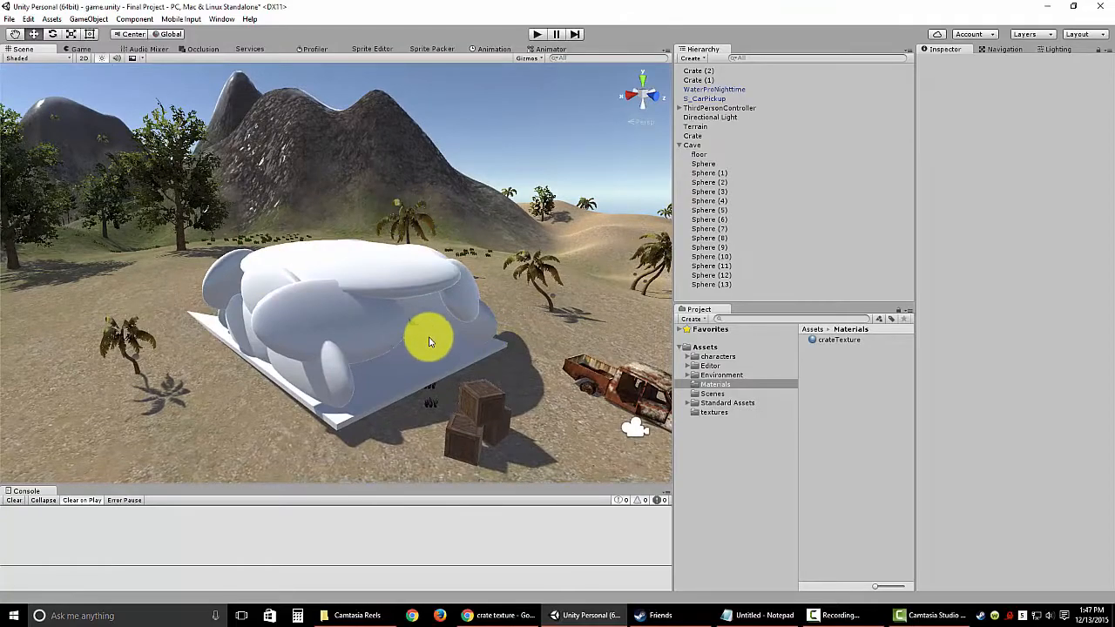
{"action": "mouse_move", "coordinate": [429, 342]}
{"action": "left_mouse_down", "text": "alt"}
{"action": "mouse_move", "coordinate": [441, 381]}
{"action": "mouse_move", "coordinate": [775, 311]}
{"action": "mouse_move", "coordinate": [611, 406]}
{"action": "mouse_move", "coordinate": [349, 294]}
{"action": "mouse_move", "coordinate": [413, 319]}
{"action": "mouse_move", "coordinate": [420, 336]}
{"action": "left_mouse_up", "text": "alt"}
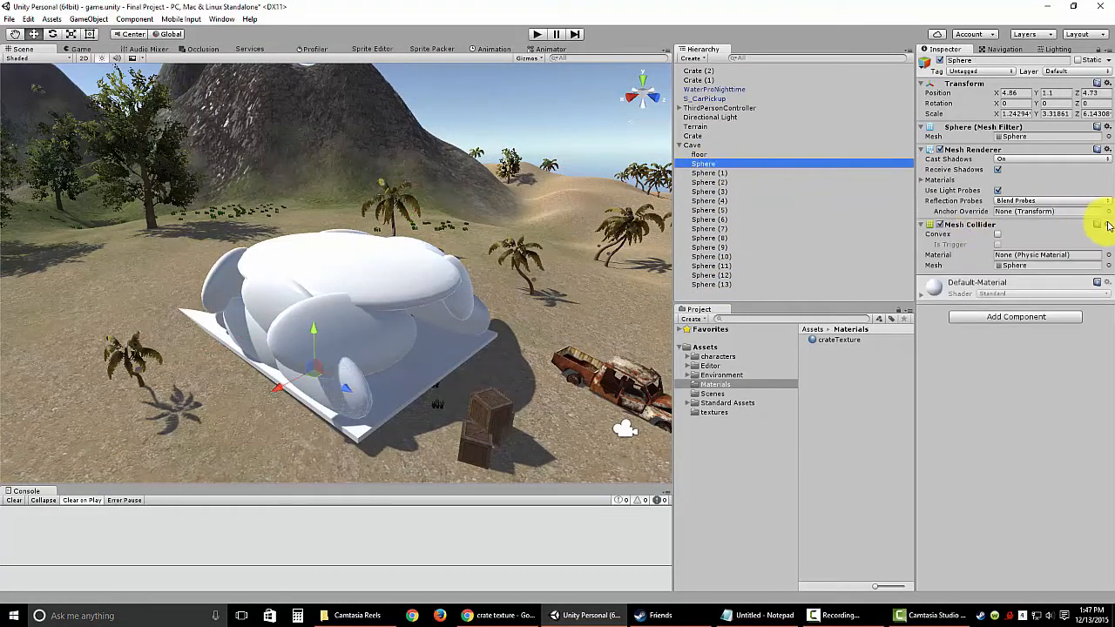
Remove the Mesh Collider component from Sphere, the first sphere of the cave.
{"action": "left_click", "coordinate": [1107, 224]}
{"action": "left_click", "coordinate": [1034, 279]}
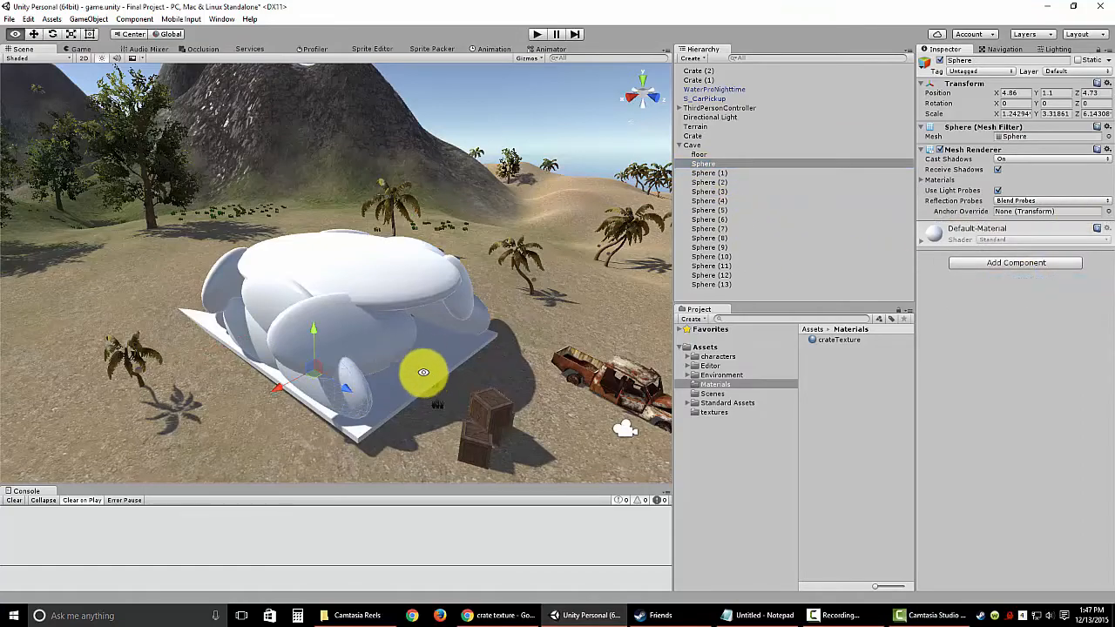
{"action": "mouse_move", "coordinate": [424, 372]}
{"action": "left_mouse_down", "text": "alt"}
{"action": "mouse_move", "coordinate": [319, 281]}
{"action": "mouse_move", "coordinate": [398, 261]}
{"action": "mouse_move", "coordinate": [434, 373]}
{"action": "left_mouse_up", "text": "alt"}
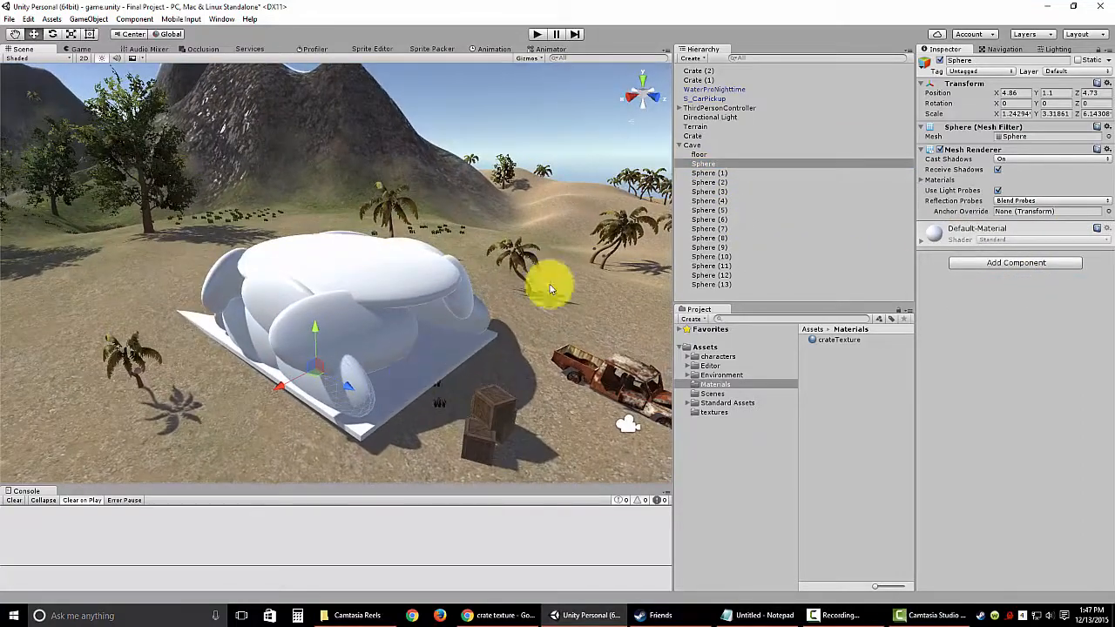
Add a Mesh Collider to every cave sphere from Sphere through Sphere (13) in one operation.
{"action": "left_click", "coordinate": [714, 285], "text": "shift"}
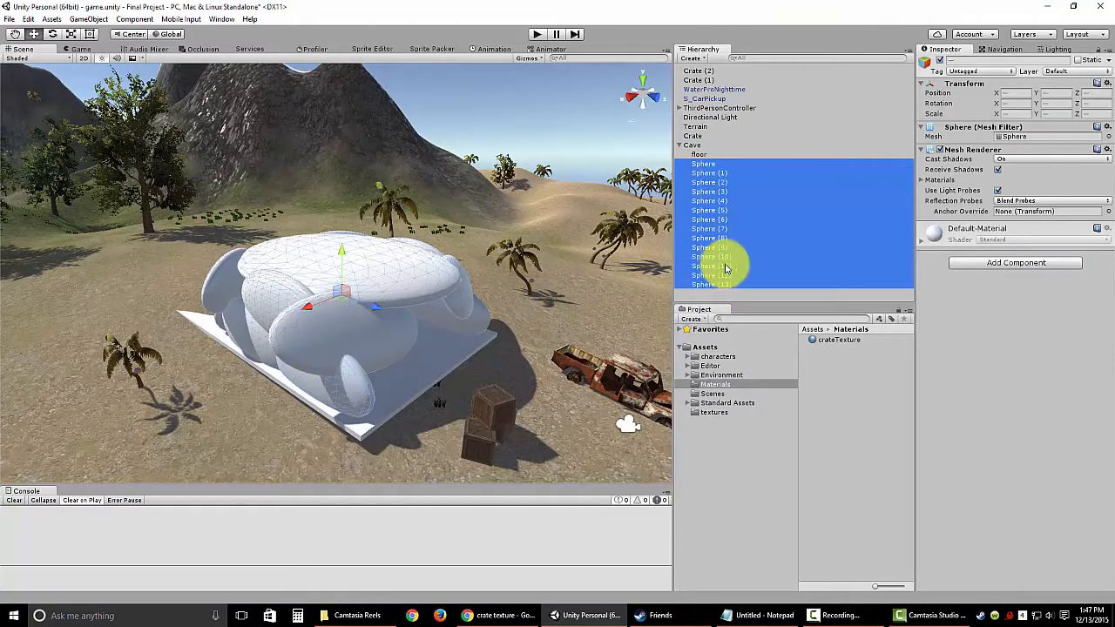
{"action": "left_click", "coordinate": [1018, 262]}
{"action": "left_click", "coordinate": [986, 330]}
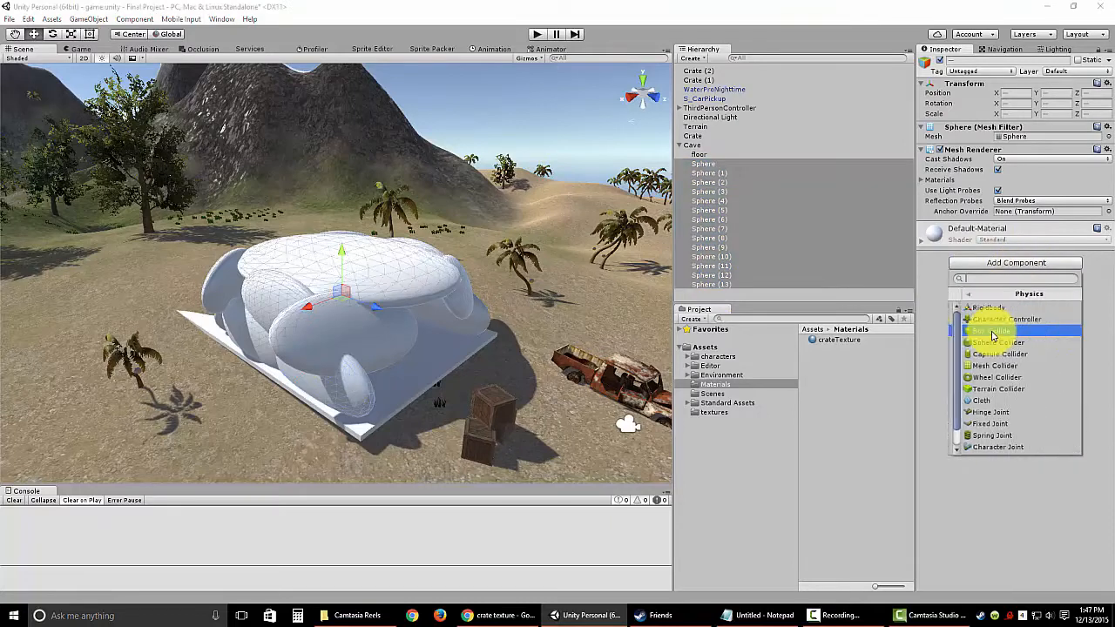
{"action": "left_click", "coordinate": [982, 367]}
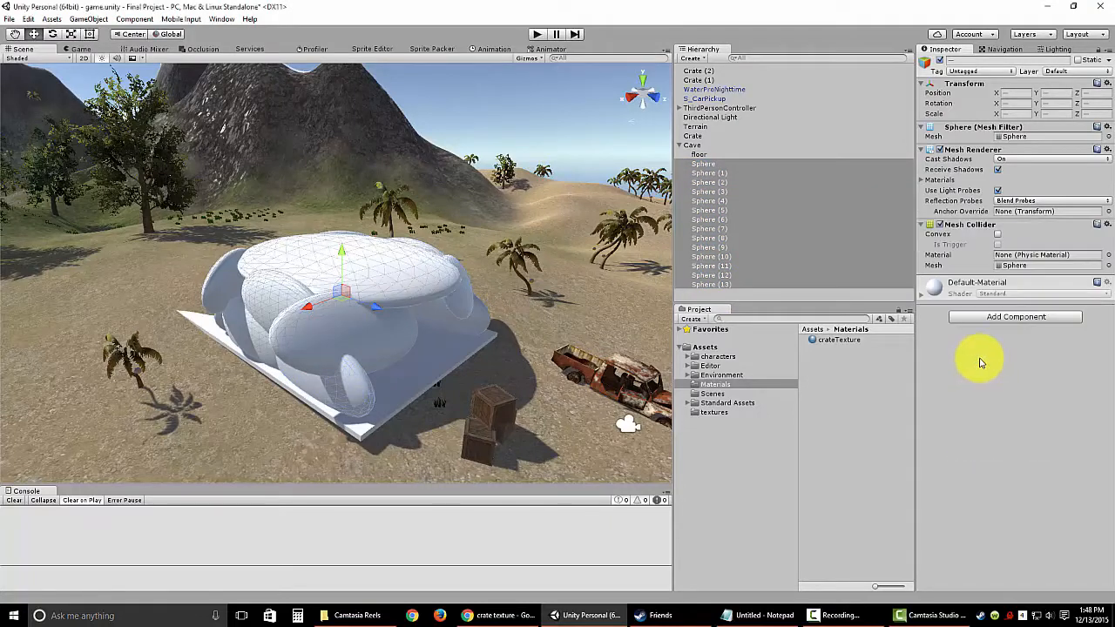
{"action": "left_click", "coordinate": [736, 301]}
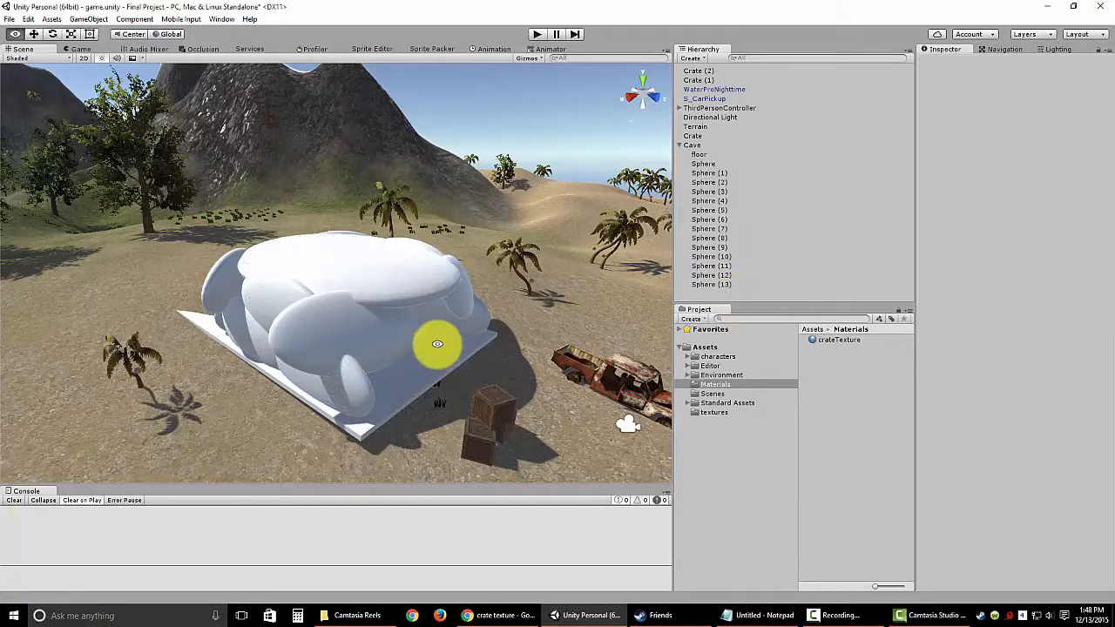
Turn off the Mesh Renderer of roof sphere Sphere (9), examine its collider wireframe from several angles, and turn the renderer back on.
{"action": "left_click_drag", "start_coordinate": [438, 344], "coordinate": [393, 281], "text": "alt"}
{"action": "left_click", "coordinate": [393, 281]}
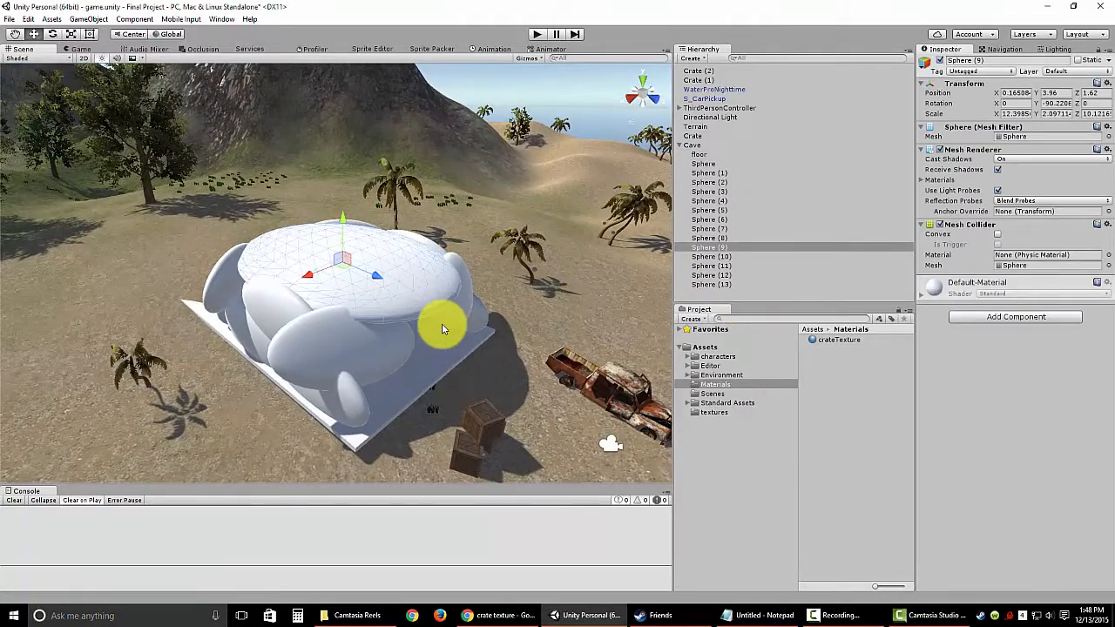
{"action": "left_click", "coordinate": [940, 150]}
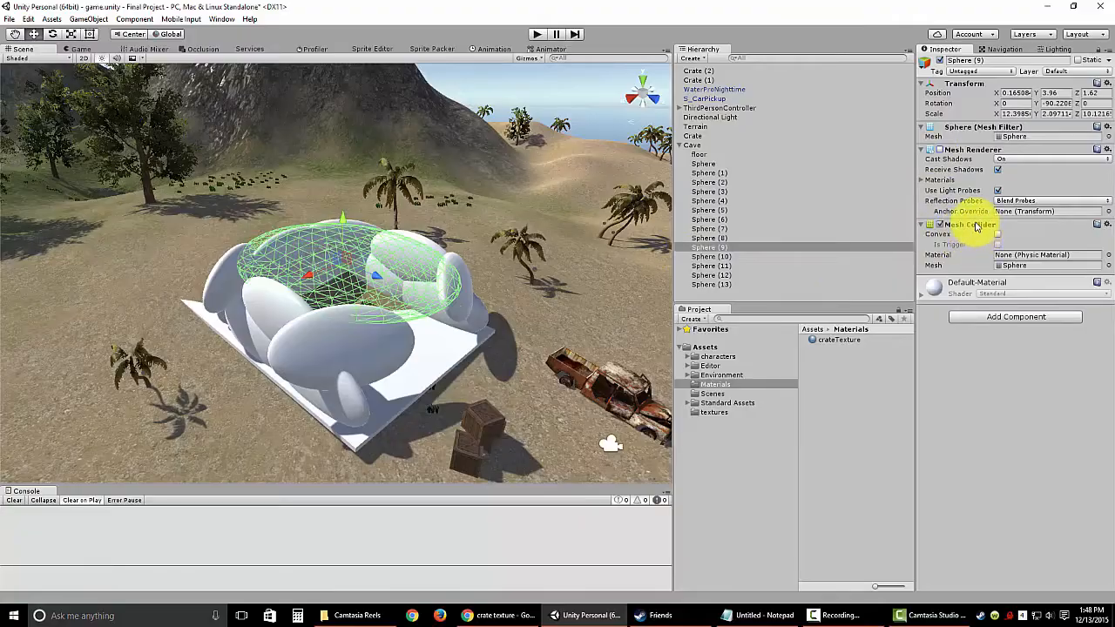
{"action": "left_click_drag", "start_coordinate": [511, 310], "coordinate": [488, 288], "text": "alt"}
{"action": "left_click_drag", "start_coordinate": [489, 338], "coordinate": [614, 410], "text": "alt"}
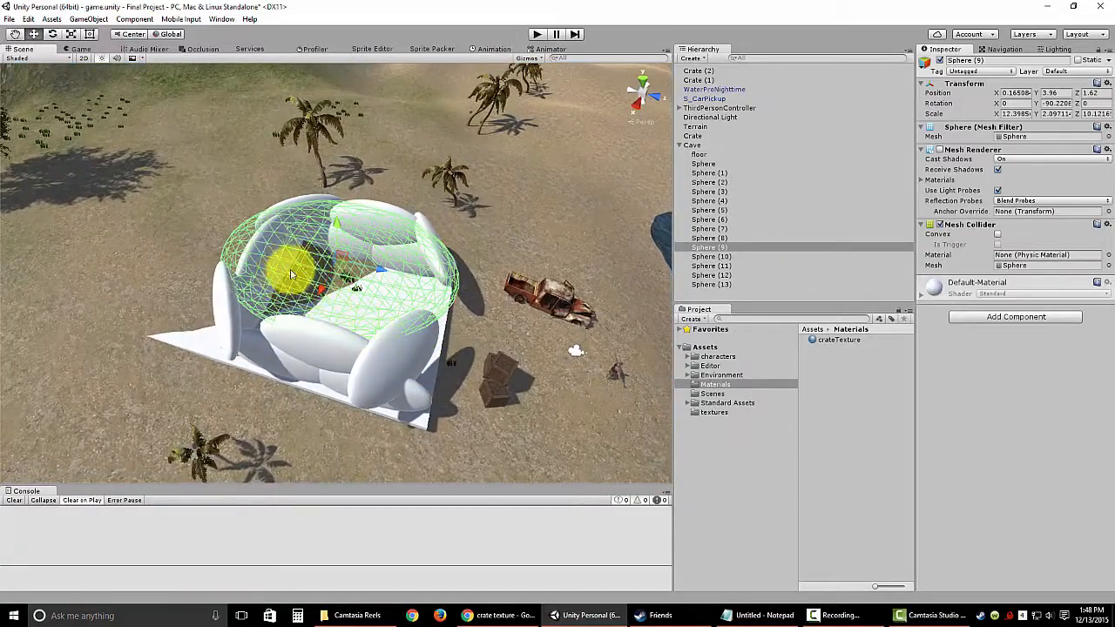
{"action": "left_click_drag", "start_coordinate": [352, 302], "coordinate": [356, 347], "text": "alt"}
{"action": "left_click_drag", "start_coordinate": [319, 315], "coordinate": [455, 259], "text": "alt"}
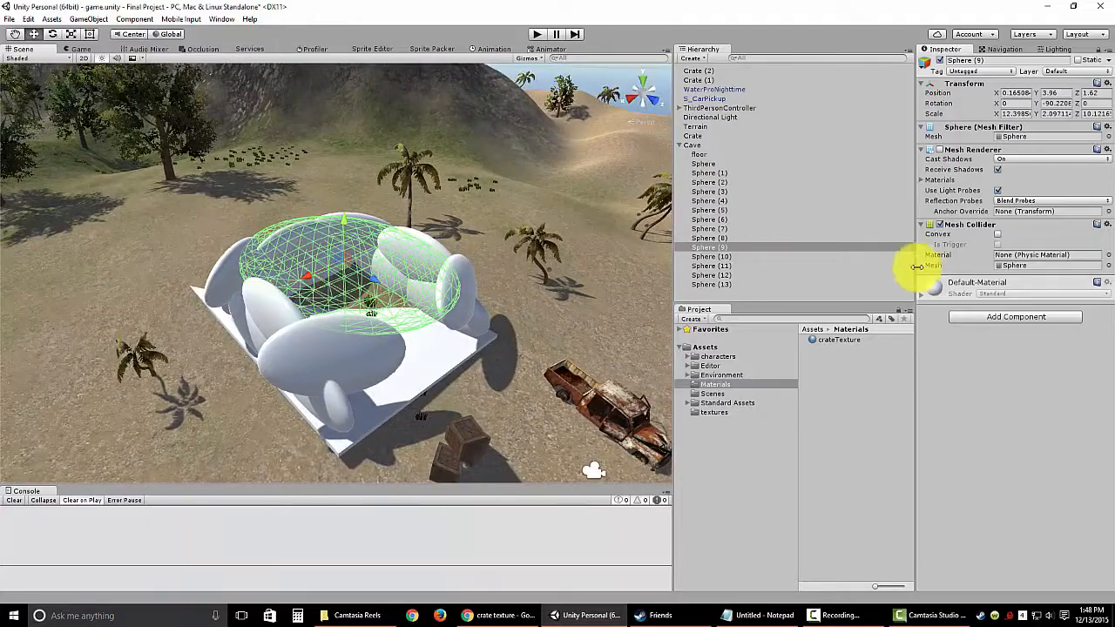
{"action": "left_click", "coordinate": [939, 151]}
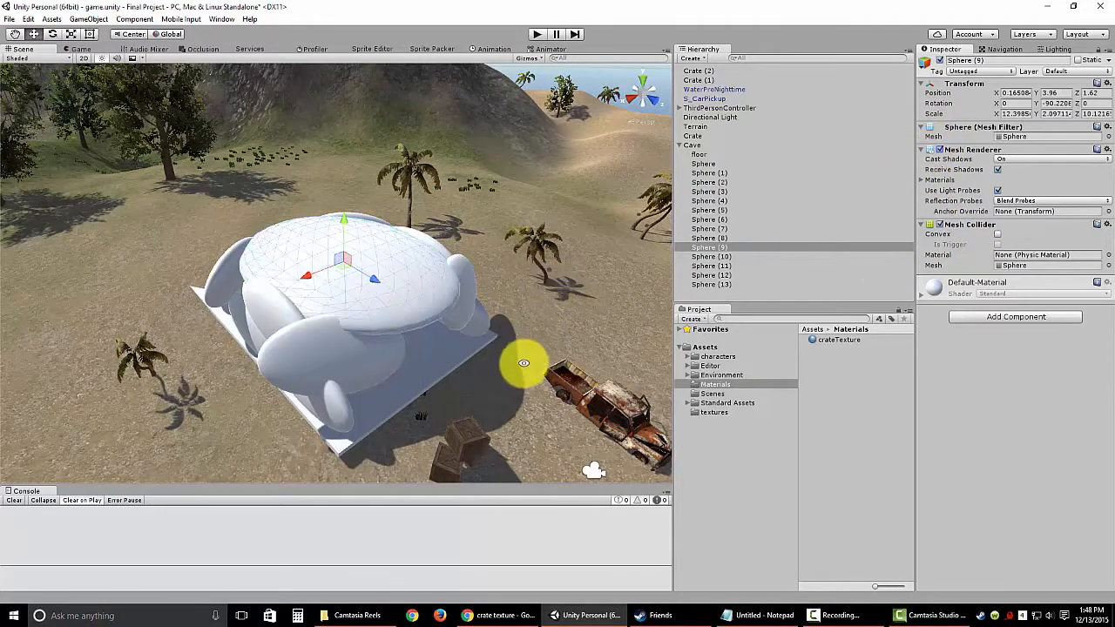
{"action": "left_click_drag", "start_coordinate": [523, 363], "coordinate": [520, 320], "text": "alt"}
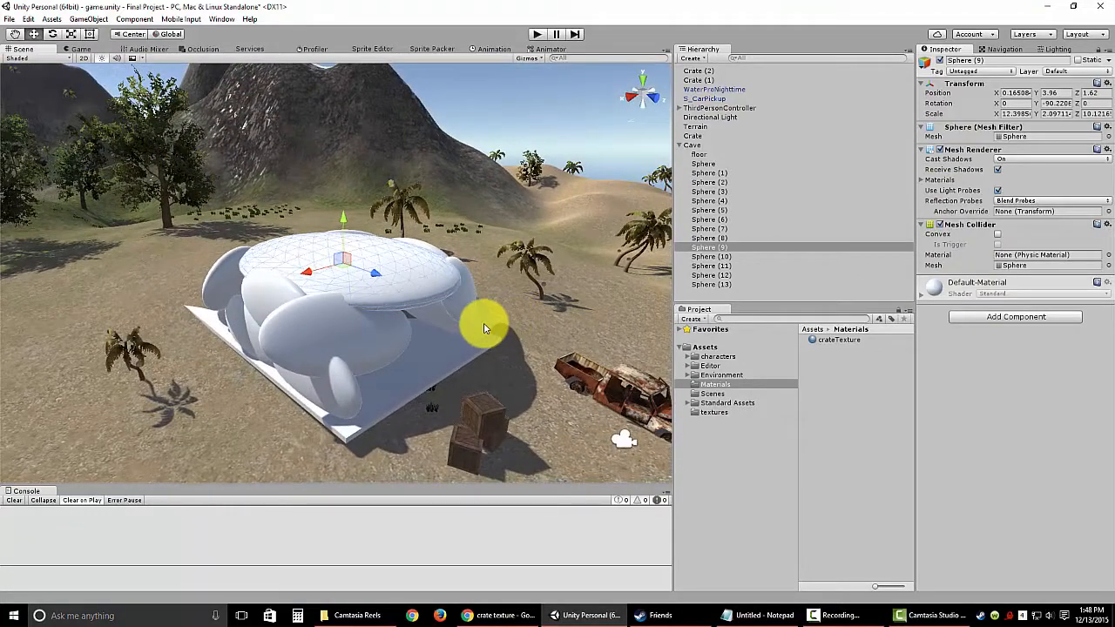
Check the components on several cave spheres, the floor and the Cave parent object.
{"action": "left_click", "coordinate": [720, 274]}
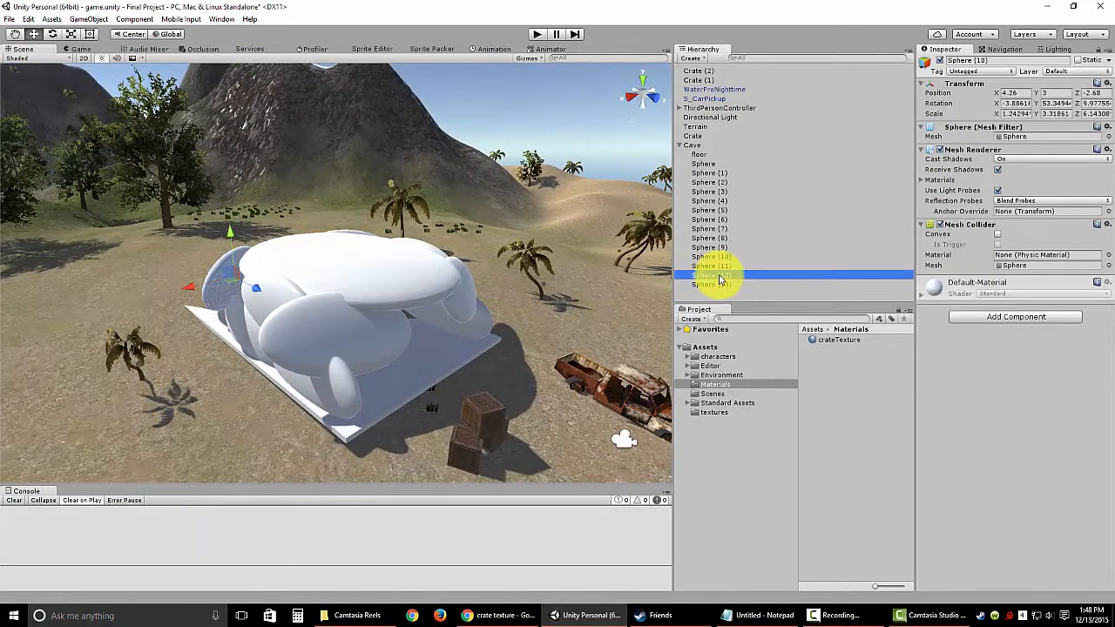
{"action": "left_click", "coordinate": [722, 285]}
{"action": "left_click", "coordinate": [699, 164]}
{"action": "left_click", "coordinate": [698, 153]}
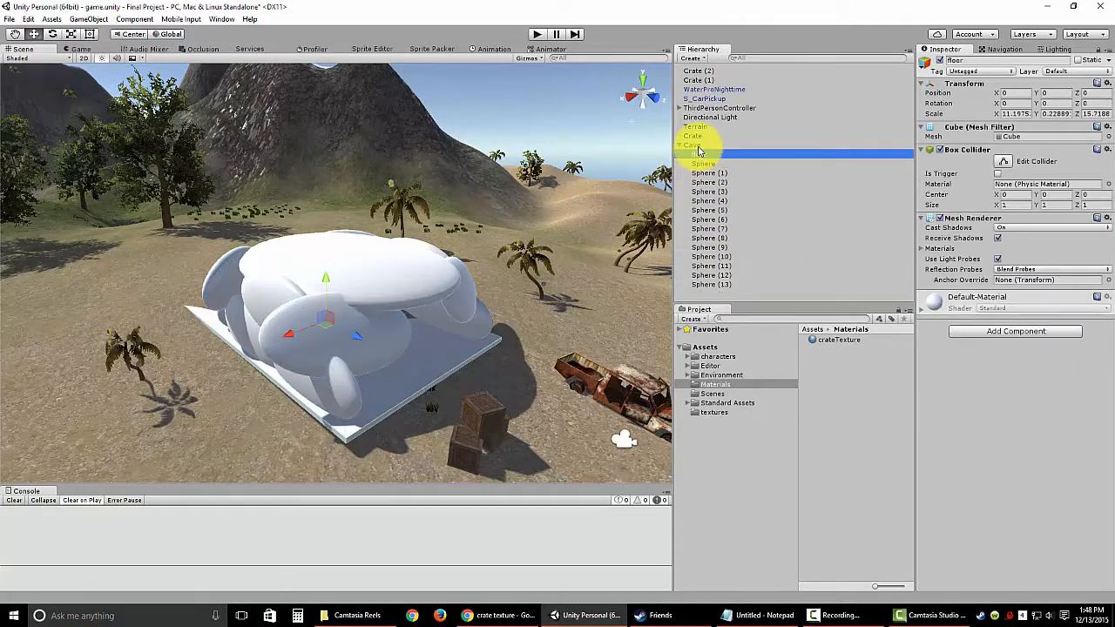
{"action": "left_click", "coordinate": [697, 145]}
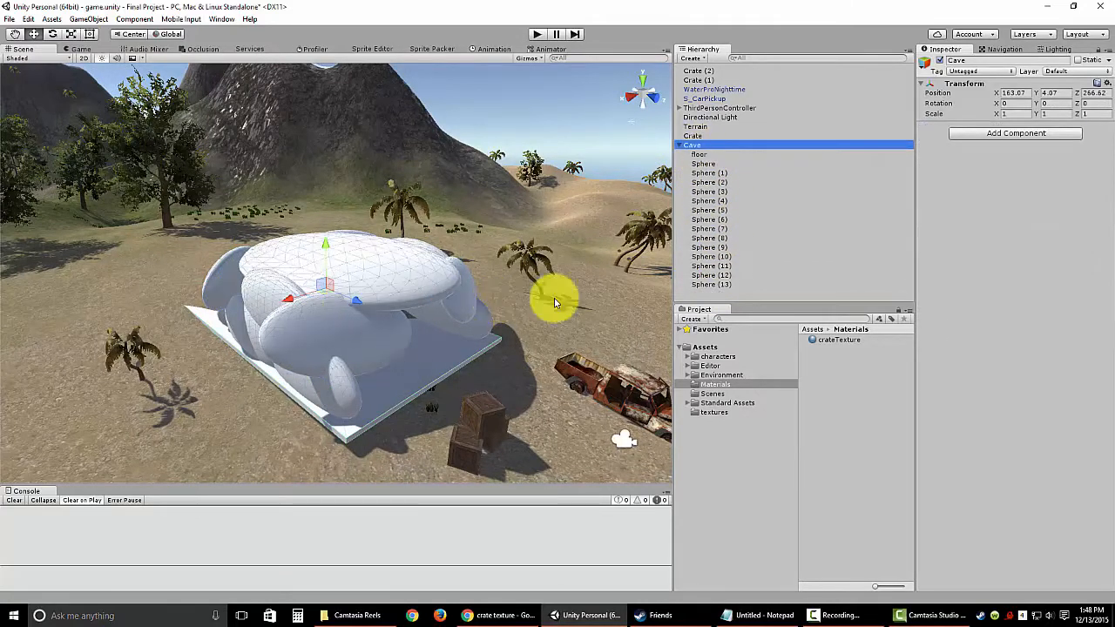
Apply the CliffAlbedoSpecular texture from the Standard Assets terrain SurfaceTextures folder to Sphere at the cave's front corner.
{"action": "left_click", "coordinate": [700, 154]}
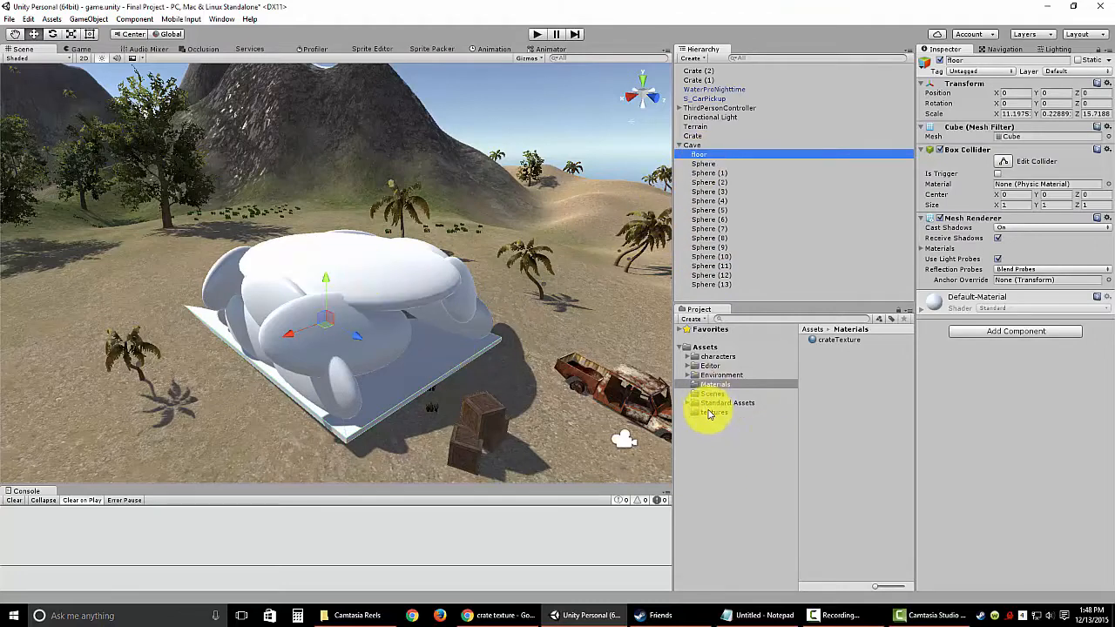
{"action": "left_click", "coordinate": [713, 413]}
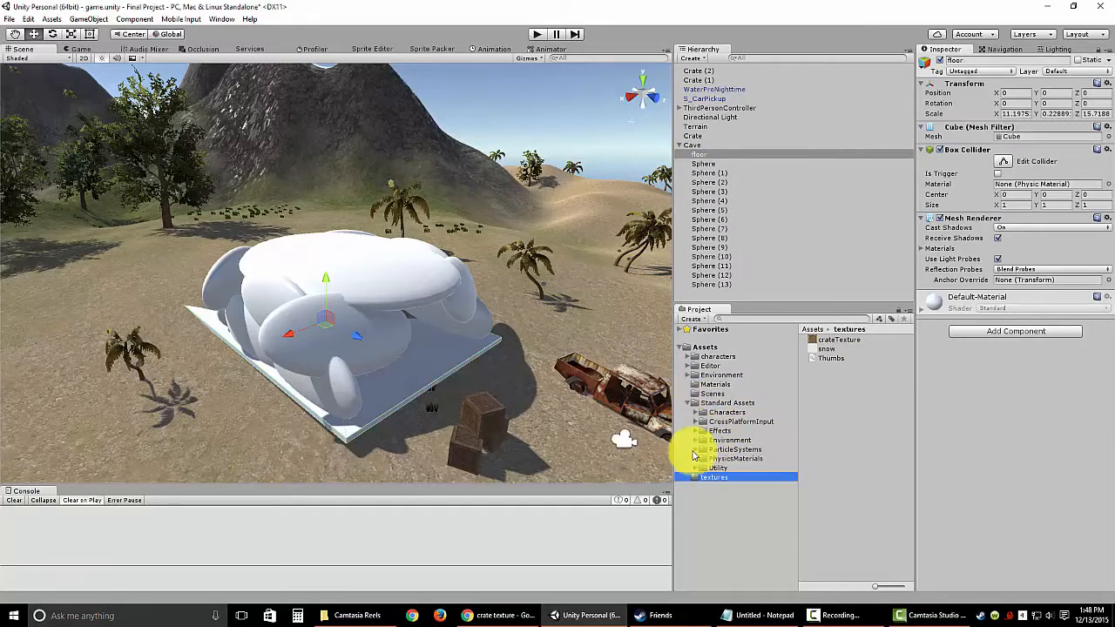
{"action": "left_click", "coordinate": [703, 440]}
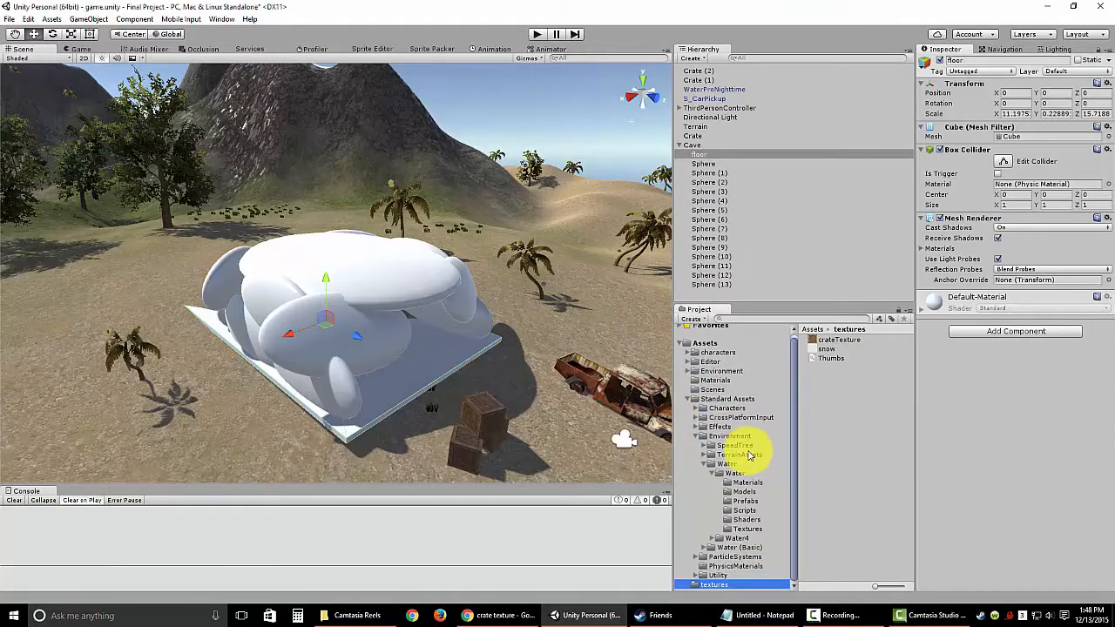
{"action": "left_click", "coordinate": [711, 466]}
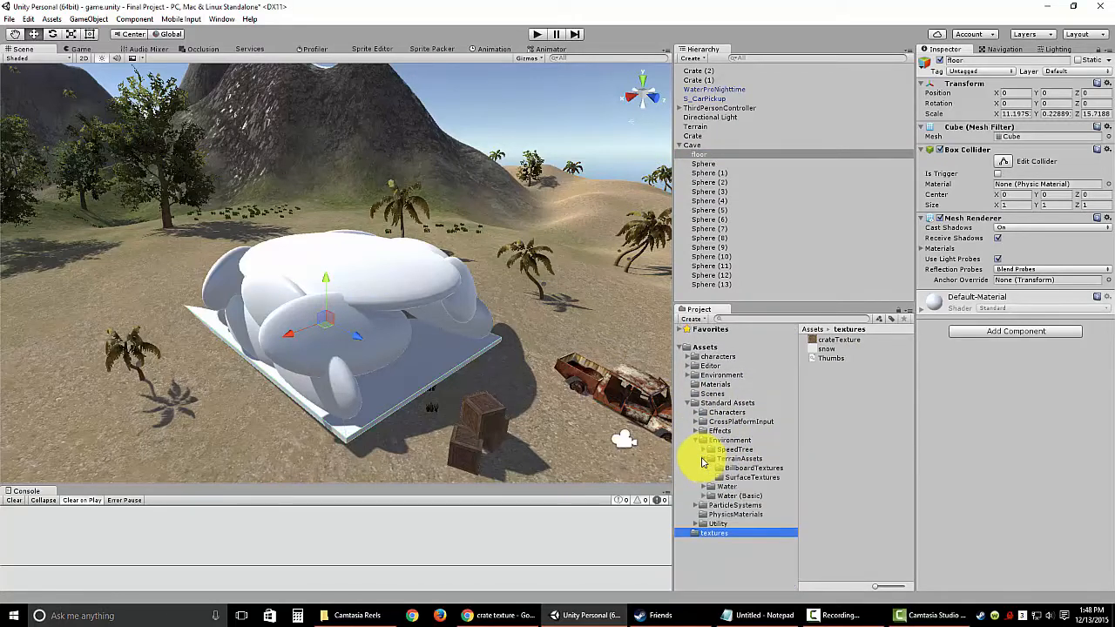
{"action": "left_click", "coordinate": [736, 478]}
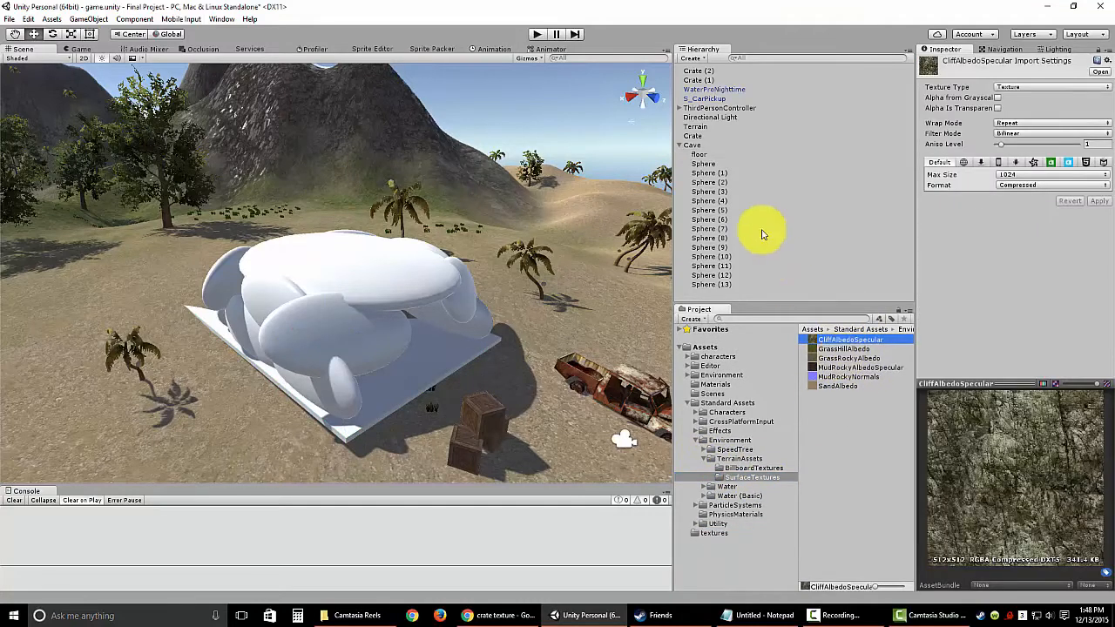
{"action": "left_click_drag", "start_coordinate": [711, 276], "coordinate": [710, 169]}
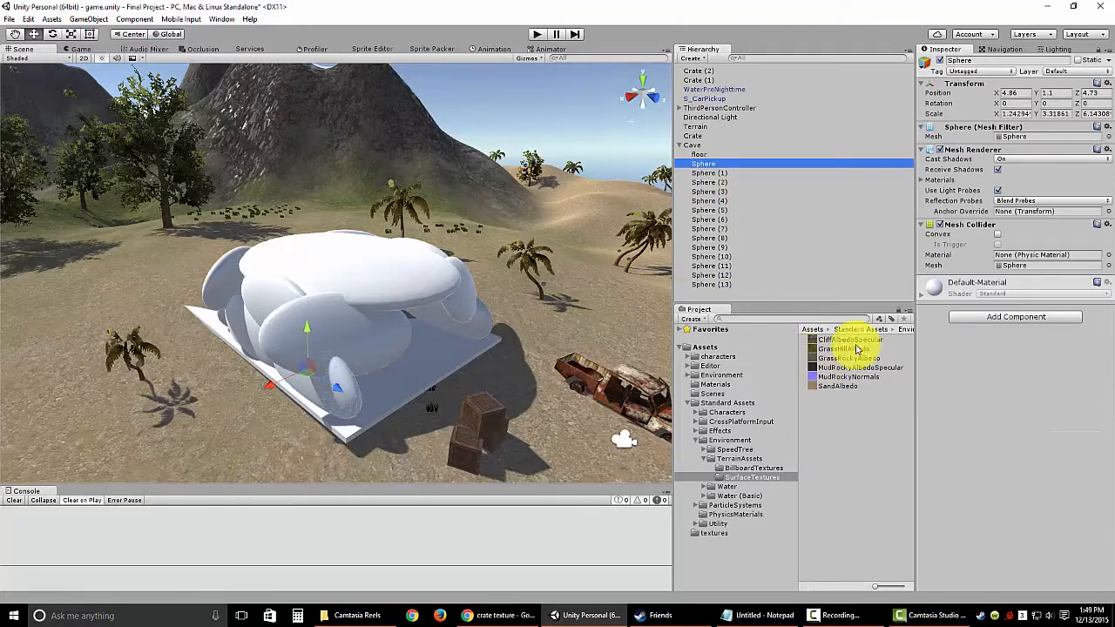
{"action": "left_click_drag", "start_coordinate": [348, 397], "coordinate": [486, 374]}
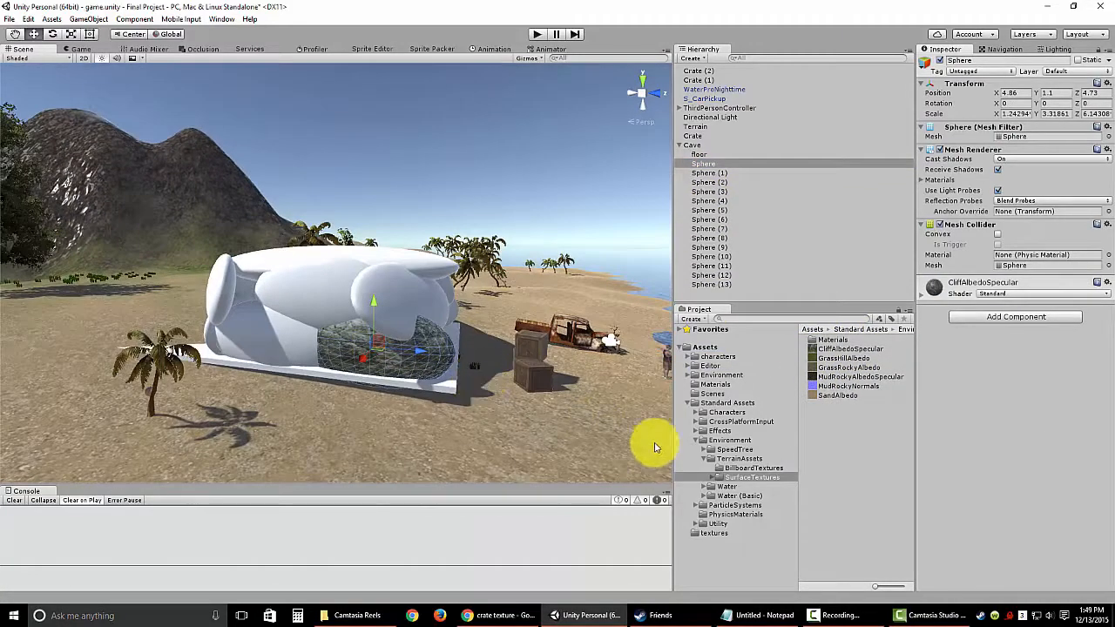
Find the CliffAlbedoSpecular material in the Materials folder inside SurfaceTextures and show its settings.
{"action": "left_click", "coordinate": [713, 384]}
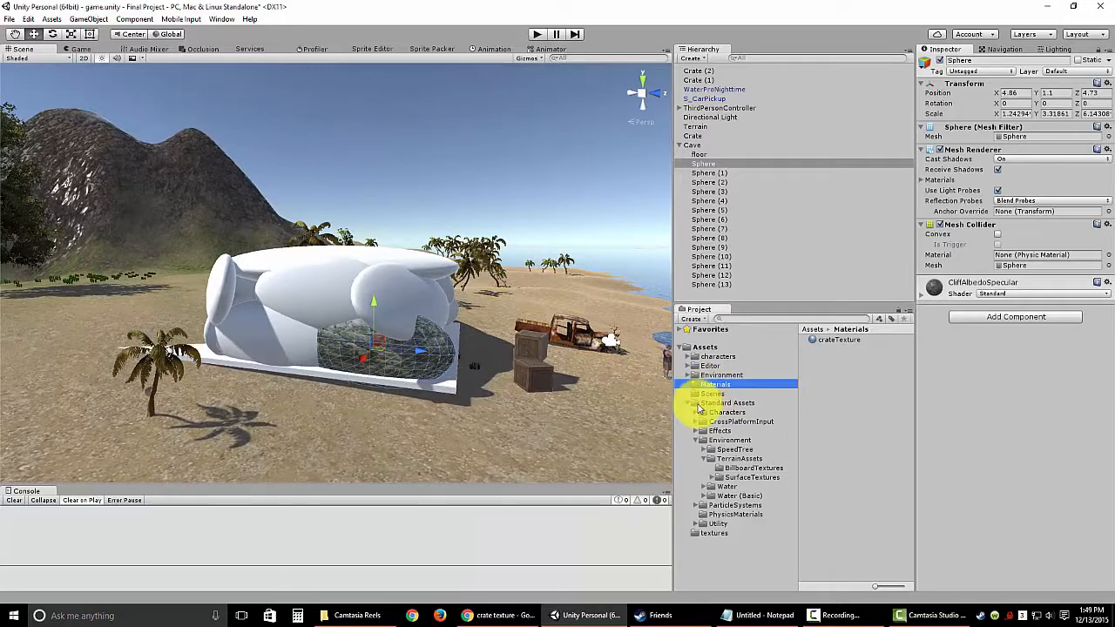
{"action": "left_click", "coordinate": [745, 478]}
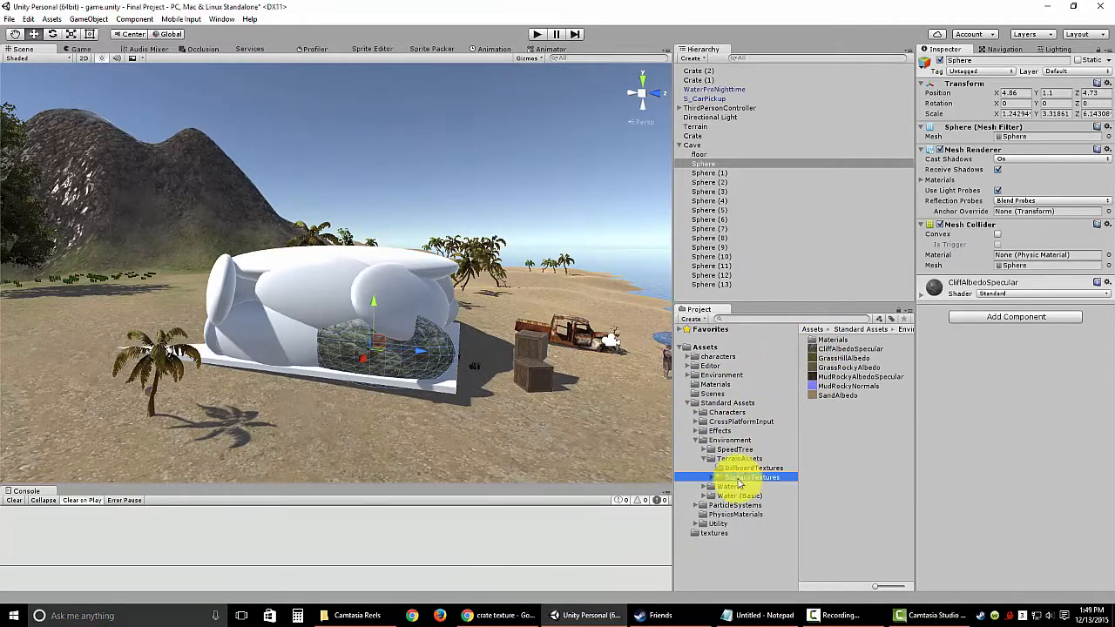
{"action": "left_click", "coordinate": [740, 489]}
{"action": "left_click", "coordinate": [828, 341]}
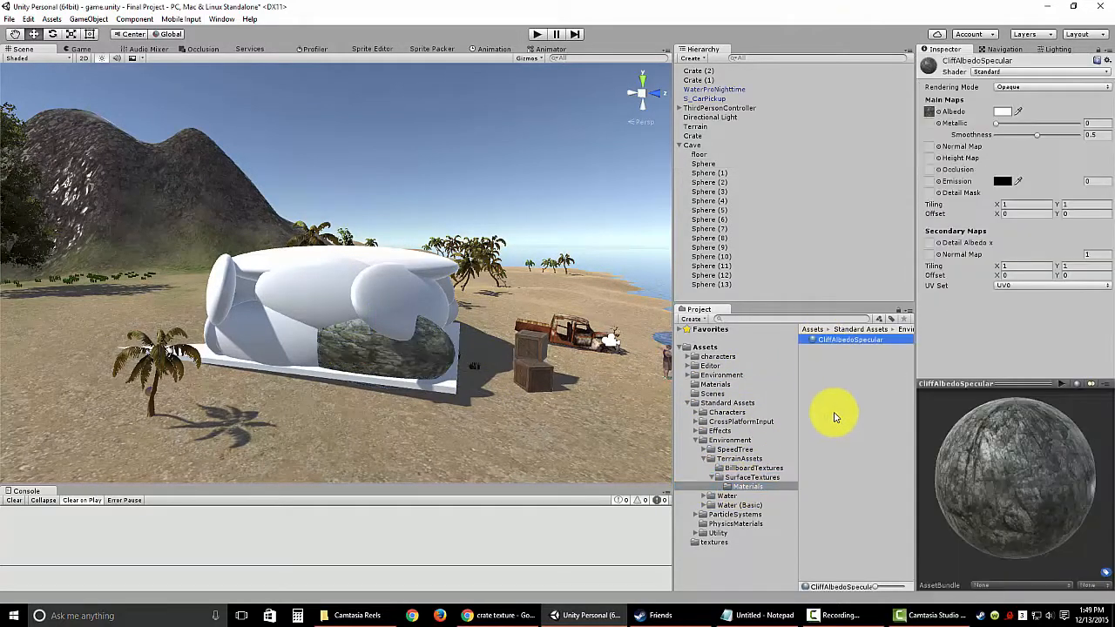
Apply the CliffAlbedoSpecular material to the remaining white cave spheres and the floor slab.
{"action": "left_click_drag", "start_coordinate": [552, 343], "coordinate": [566, 434], "text": "alt"}
{"action": "left_click_drag", "start_coordinate": [566, 434], "coordinate": [587, 375], "text": "alt"}
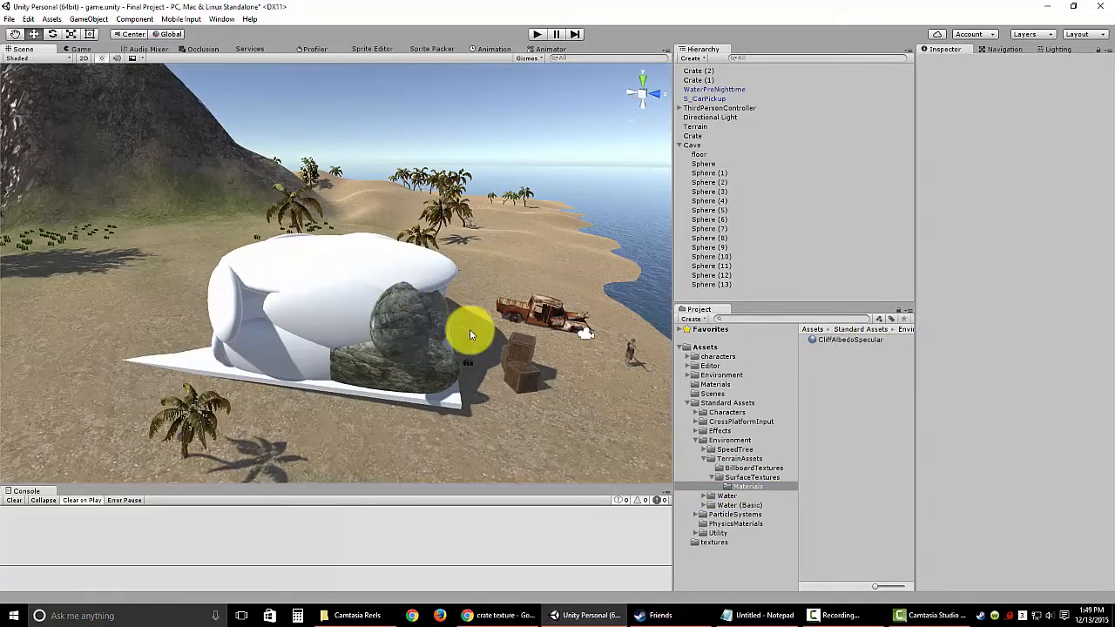
{"action": "left_click_drag", "start_coordinate": [824, 342], "coordinate": [354, 324]}
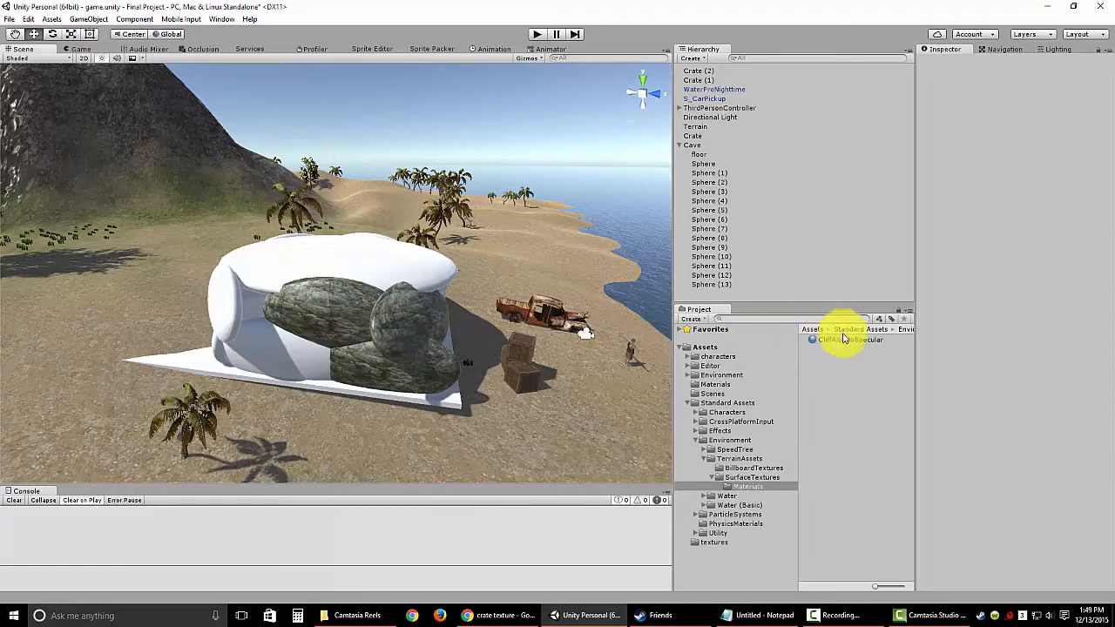
{"action": "left_click_drag", "start_coordinate": [843, 339], "coordinate": [399, 277]}
{"action": "left_click_drag", "start_coordinate": [364, 338], "coordinate": [357, 353]}
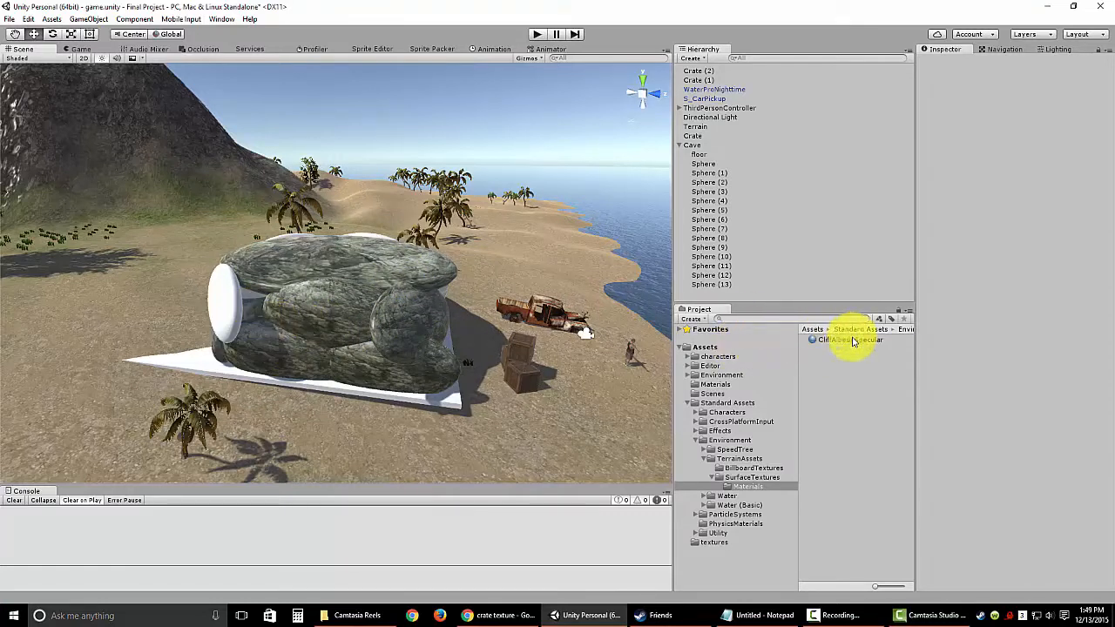
{"action": "left_click_drag", "start_coordinate": [854, 341], "coordinate": [279, 313]}
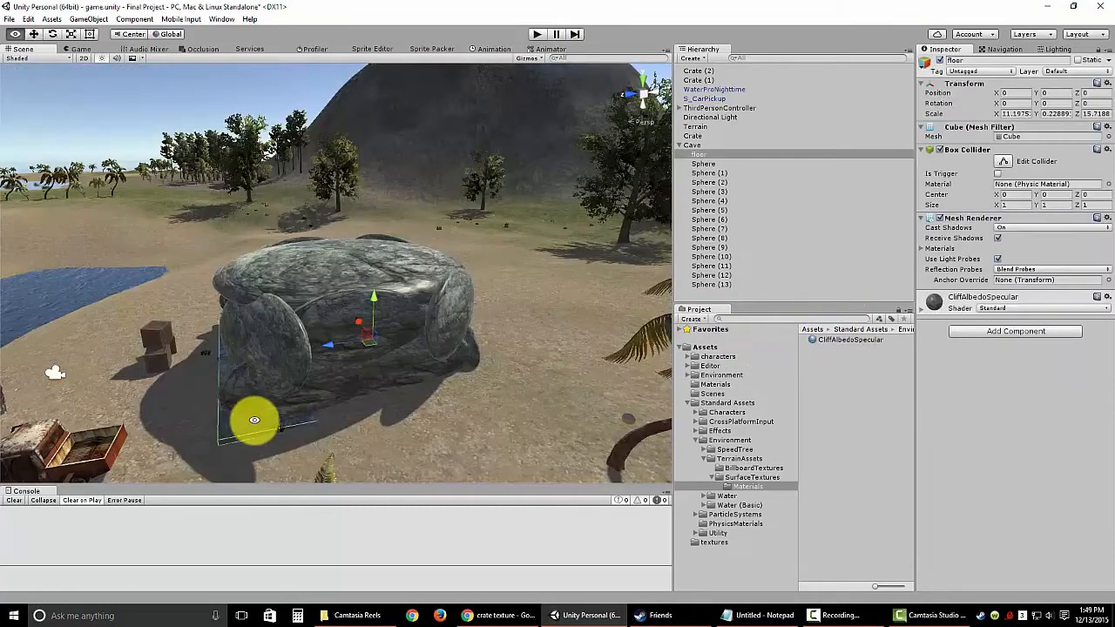
{"action": "left_click_drag", "start_coordinate": [250, 418], "coordinate": [637, 388], "text": "alt"}
{"action": "left_click", "coordinate": [708, 302]}
{"action": "mouse_move", "coordinate": [451, 399]}
{"action": "left_mouse_down", "text": "alt"}
{"action": "mouse_move", "coordinate": [528, 356]}
{"action": "mouse_move", "coordinate": [543, 317]}
{"action": "mouse_move", "coordinate": [488, 456]}
{"action": "mouse_move", "coordinate": [468, 398]}
{"action": "left_mouse_up", "text": "alt"}
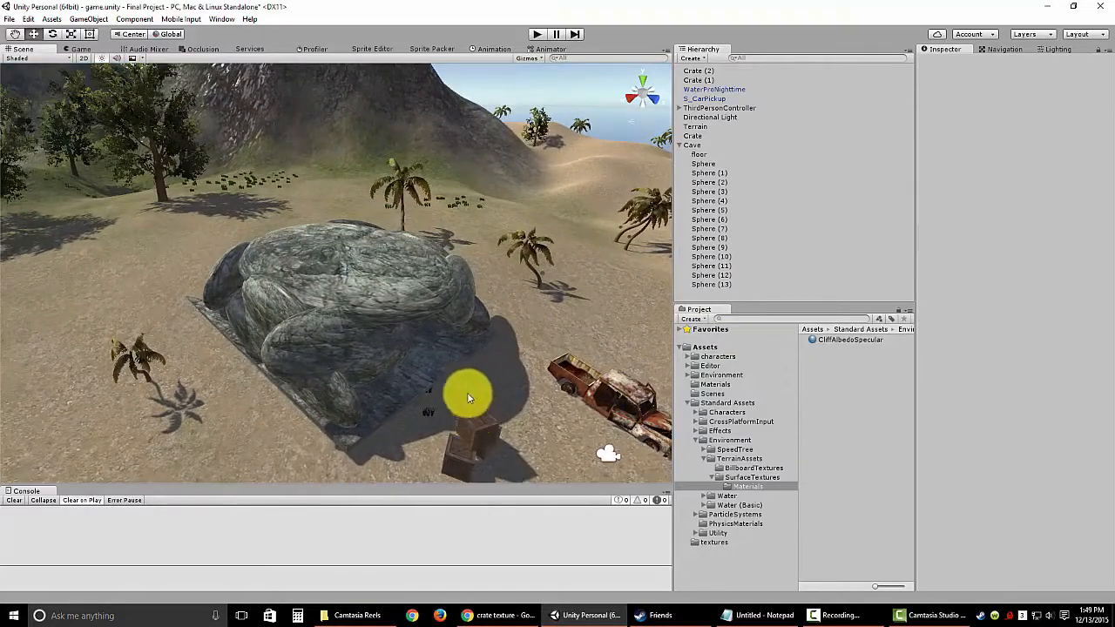
Collapse the Cave group and move the whole cave towards the mountain, to about X 152.26, Z 255.92.
{"action": "left_click", "coordinate": [700, 154]}
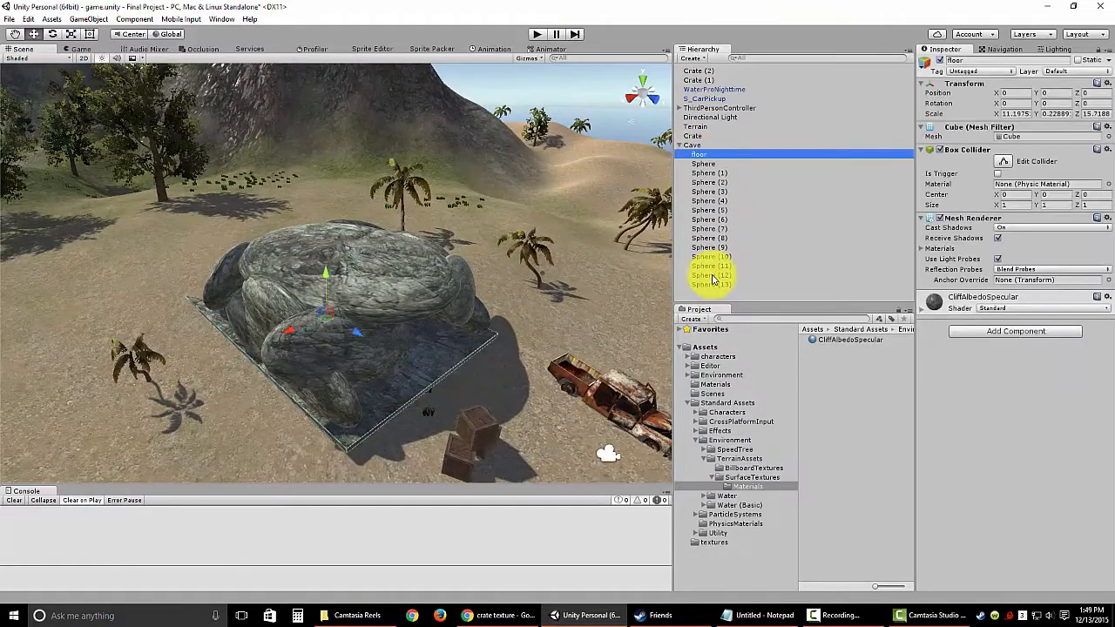
{"action": "left_click", "coordinate": [713, 282], "text": "shift"}
{"action": "left_click", "coordinate": [690, 146]}
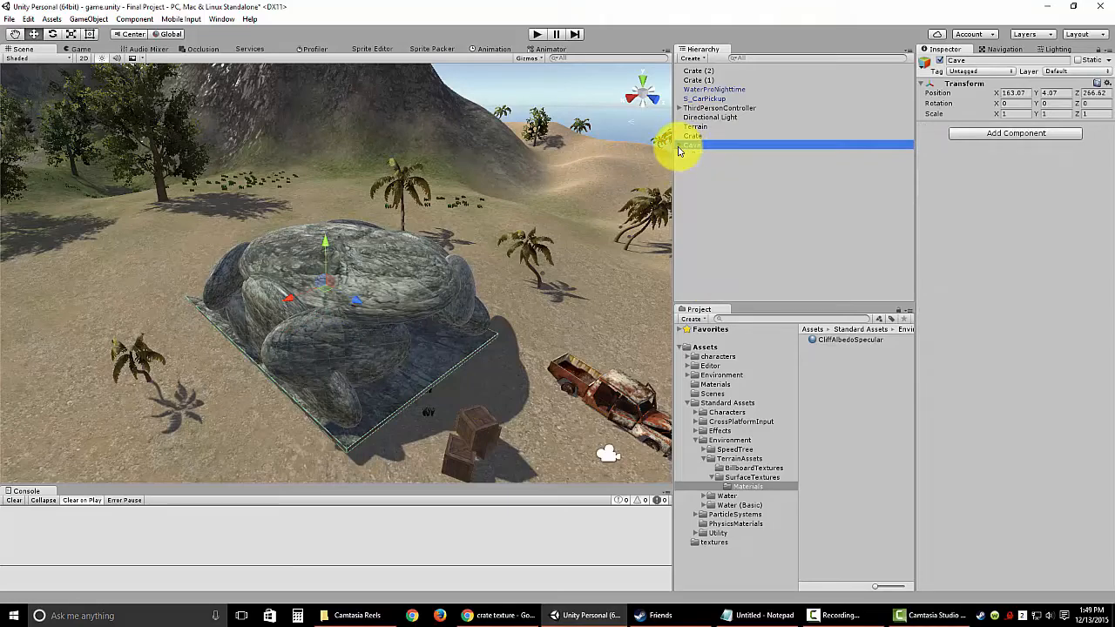
{"action": "scroll", "coordinate": [327, 326], "scroll_direction": "down", "scroll_amount": 5}
{"action": "left_click_drag", "start_coordinate": [327, 319], "coordinate": [253, 249], "text": "alt"}
{"action": "scroll", "coordinate": [358, 353], "scroll_direction": "up", "scroll_amount": 4}
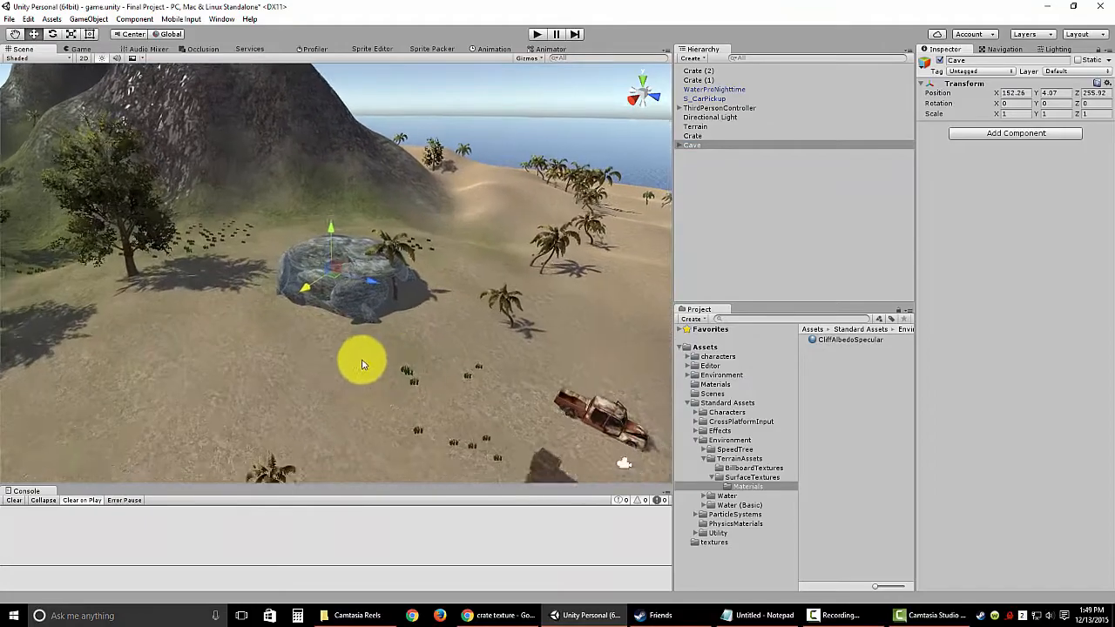
Raise the cave to about Y 4.83 and move it closer to the mountain, to about Z 245.53.
{"action": "left_click_drag", "start_coordinate": [361, 364], "coordinate": [382, 397], "text": "alt"}
{"action": "scroll", "coordinate": [398, 353], "scroll_direction": "up", "scroll_amount": 3}
{"action": "scroll", "coordinate": [399, 353], "scroll_direction": "up", "scroll_amount": 5}
{"action": "mouse_move", "coordinate": [336, 231]}
{"action": "left_mouse_down"}
{"action": "mouse_move", "coordinate": [339, 189]}
{"action": "mouse_move", "coordinate": [336, 209]}
{"action": "left_mouse_up"}
{"action": "left_click_drag", "start_coordinate": [476, 305], "coordinate": [509, 372], "text": "alt"}
{"action": "left_click_drag", "start_coordinate": [345, 277], "coordinate": [240, 189]}
{"action": "mouse_move", "coordinate": [257, 151]}
{"action": "left_mouse_down"}
{"action": "mouse_move", "coordinate": [259, 130]}
{"action": "mouse_move", "coordinate": [260, 150]}
{"action": "left_mouse_up"}
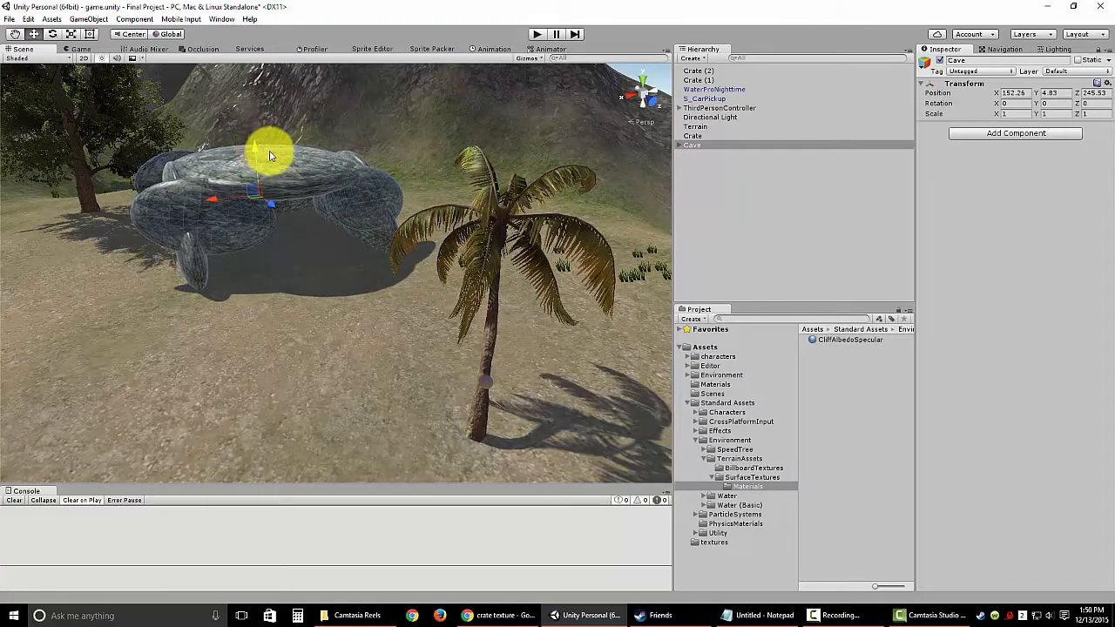
Move the cave up against the foot of the mountain, to about X 138.83, Z 229.15.
{"action": "key", "text": "f"}
{"action": "scroll", "coordinate": [407, 346], "scroll_direction": "up", "scroll_amount": 5}
{"action": "mouse_move", "coordinate": [407, 347]}
{"action": "left_mouse_down", "text": "alt"}
{"action": "mouse_move", "coordinate": [438, 358]}
{"action": "mouse_move", "coordinate": [431, 311]}
{"action": "mouse_move", "coordinate": [396, 294]}
{"action": "mouse_move", "coordinate": [358, 287]}
{"action": "mouse_move", "coordinate": [426, 340]}
{"action": "mouse_move", "coordinate": [421, 361]}
{"action": "mouse_move", "coordinate": [294, 326]}
{"action": "mouse_move", "coordinate": [266, 298]}
{"action": "mouse_move", "coordinate": [357, 284]}
{"action": "mouse_move", "coordinate": [416, 299]}
{"action": "mouse_move", "coordinate": [403, 166]}
{"action": "mouse_move", "coordinate": [388, 196]}
{"action": "mouse_move", "coordinate": [428, 219]}
{"action": "mouse_move", "coordinate": [428, 387]}
{"action": "mouse_move", "coordinate": [409, 399]}
{"action": "mouse_move", "coordinate": [422, 345]}
{"action": "left_mouse_up", "text": "alt"}
{"action": "scroll", "coordinate": [427, 386], "scroll_direction": "up", "scroll_amount": 10}
{"action": "left_click_drag", "start_coordinate": [295, 279], "coordinate": [392, 299]}
{"action": "left_click_drag", "start_coordinate": [387, 337], "coordinate": [400, 364], "text": "alt"}
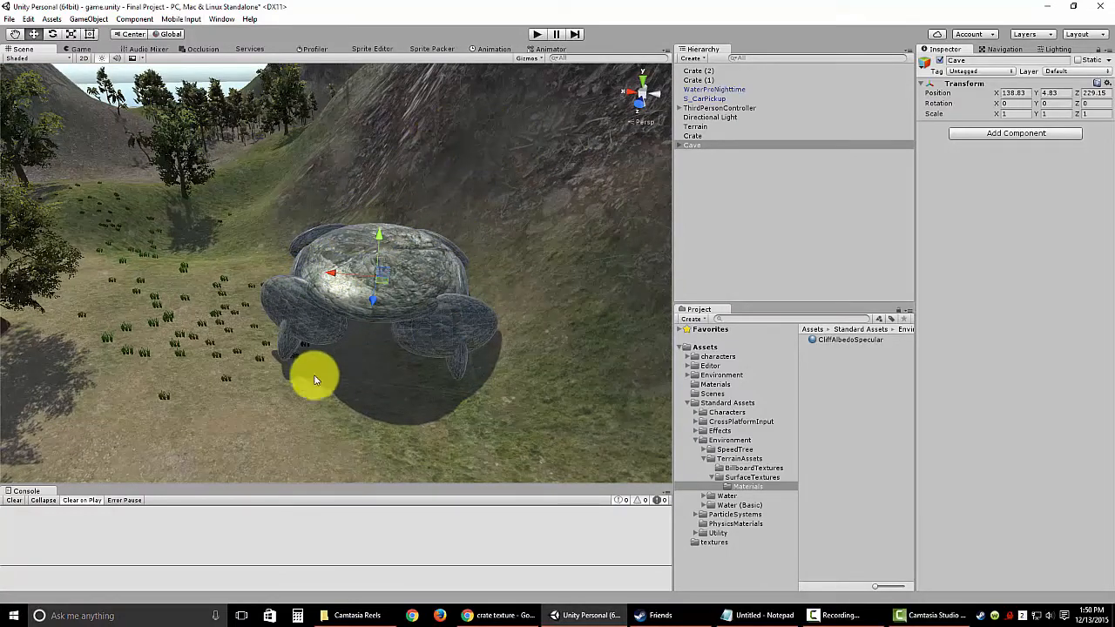
Play-test the scene by running the character from the shore into the cave and back out, and end play mode.
{"action": "left_click_drag", "start_coordinate": [315, 379], "coordinate": [406, 335], "text": "alt"}
{"action": "left_click", "coordinate": [535, 35]}
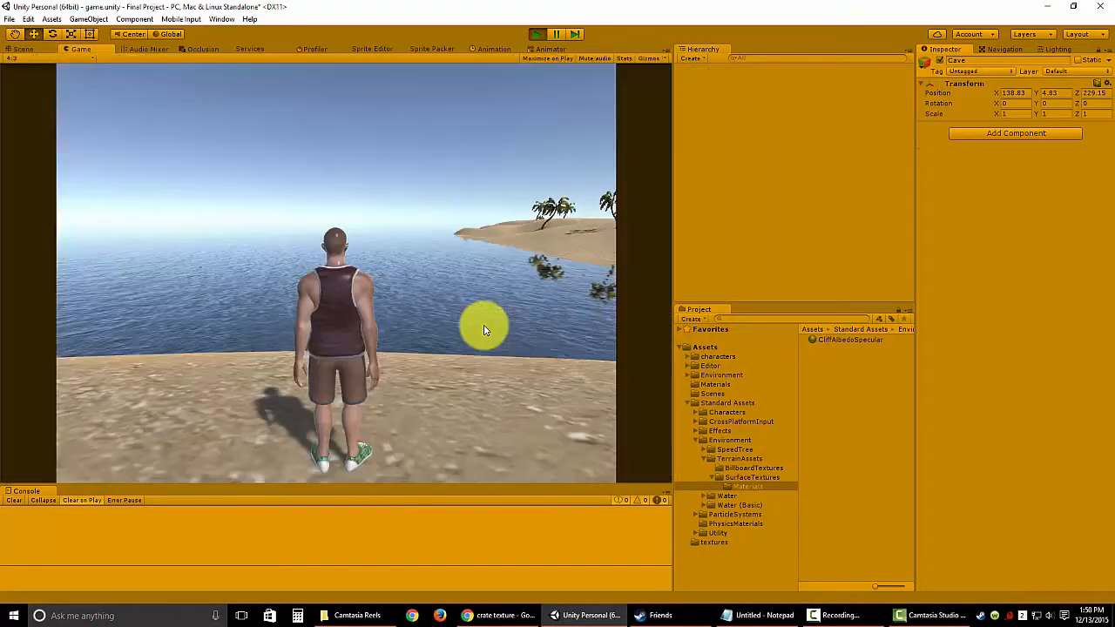
{"action": "key", "text": "a"}
{"action": "key", "text": "w"}
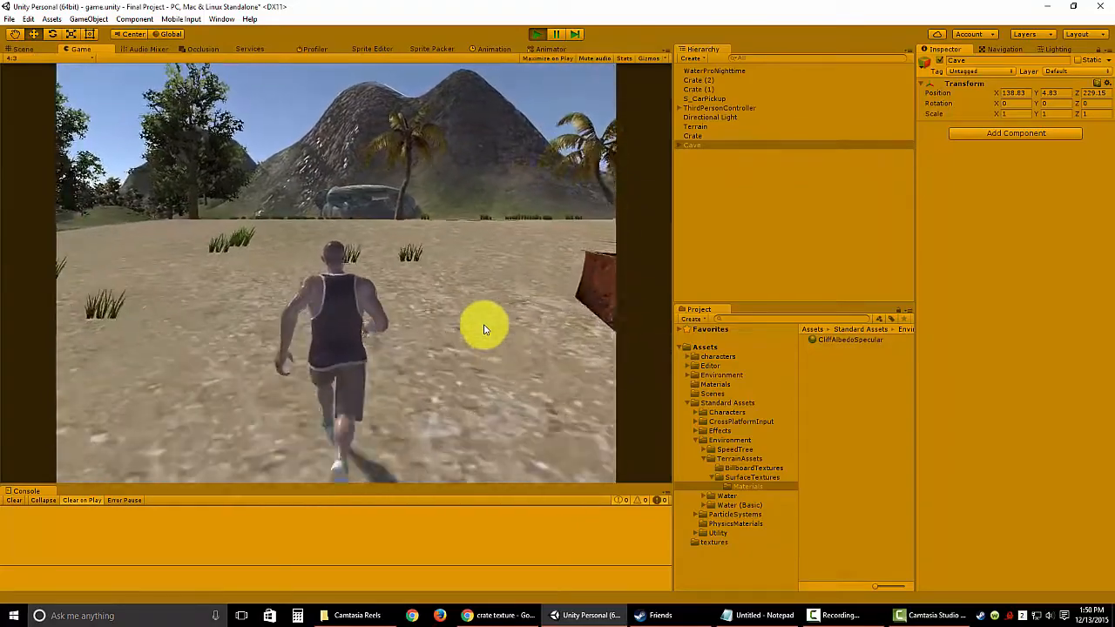
{"action": "key", "text": "d"}
{"action": "key", "text": "w"}
{"action": "key", "text": "a"}
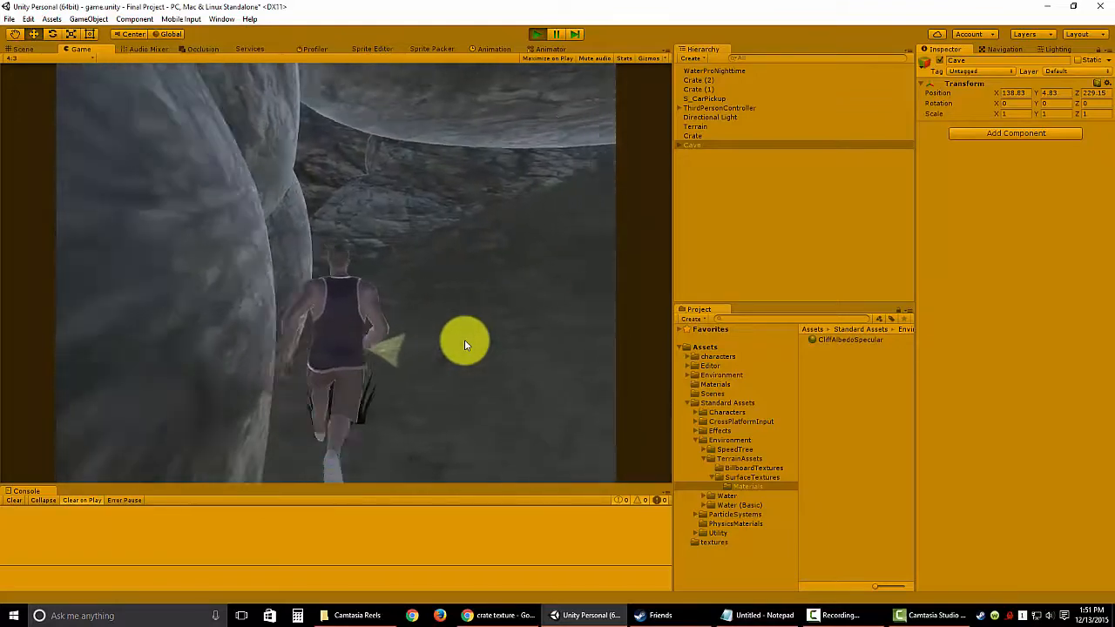
{"action": "key", "text": "w"}
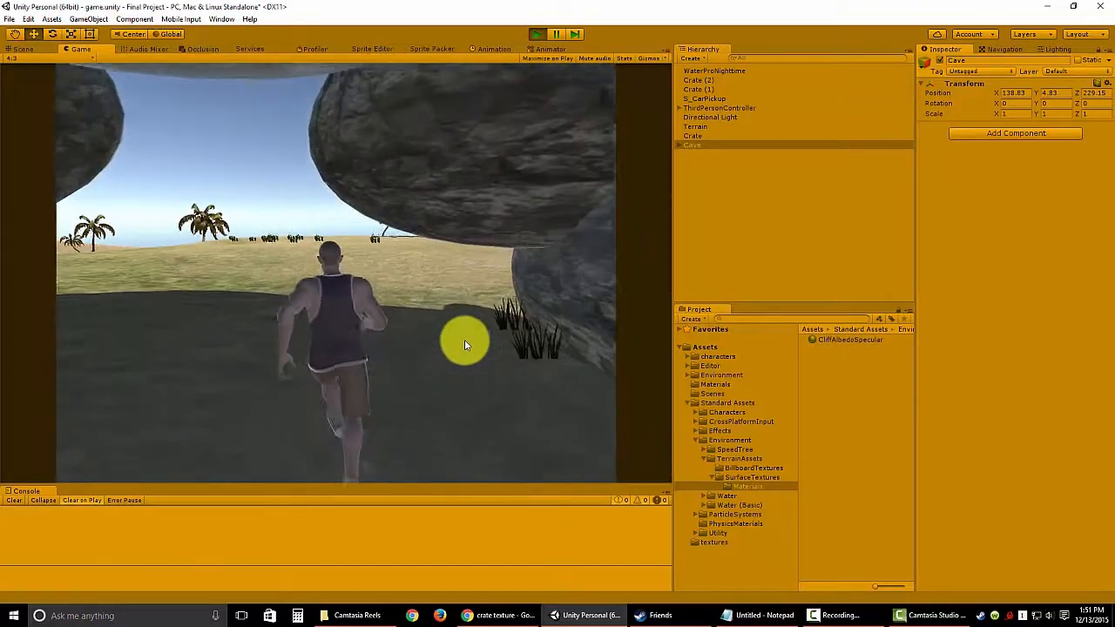
{"action": "key", "text": "d"}
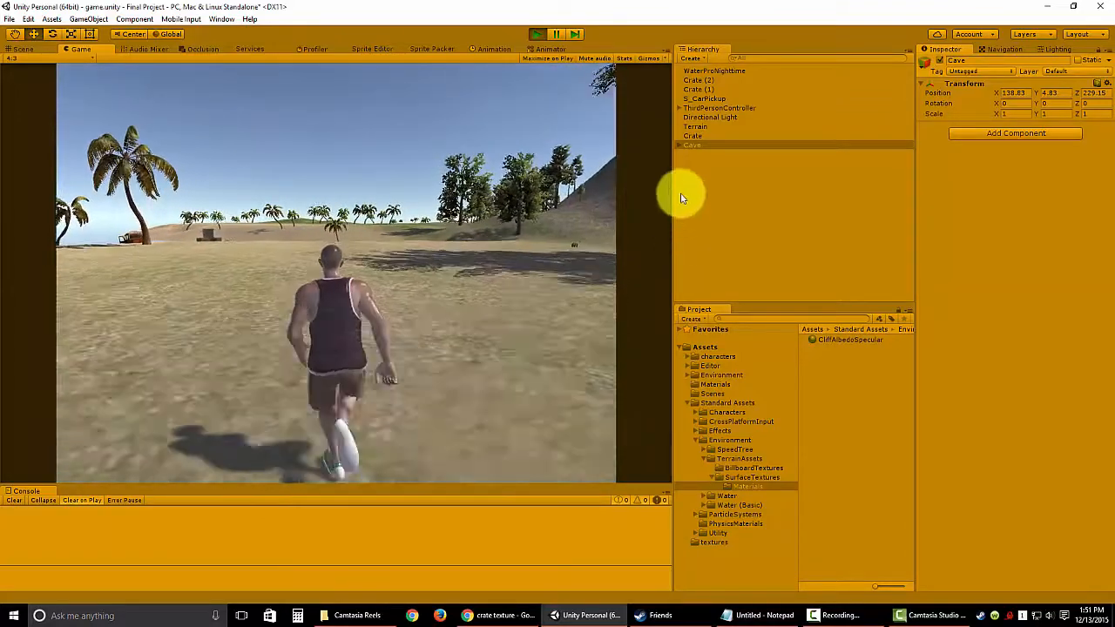
{"action": "left_click", "coordinate": [537, 33]}
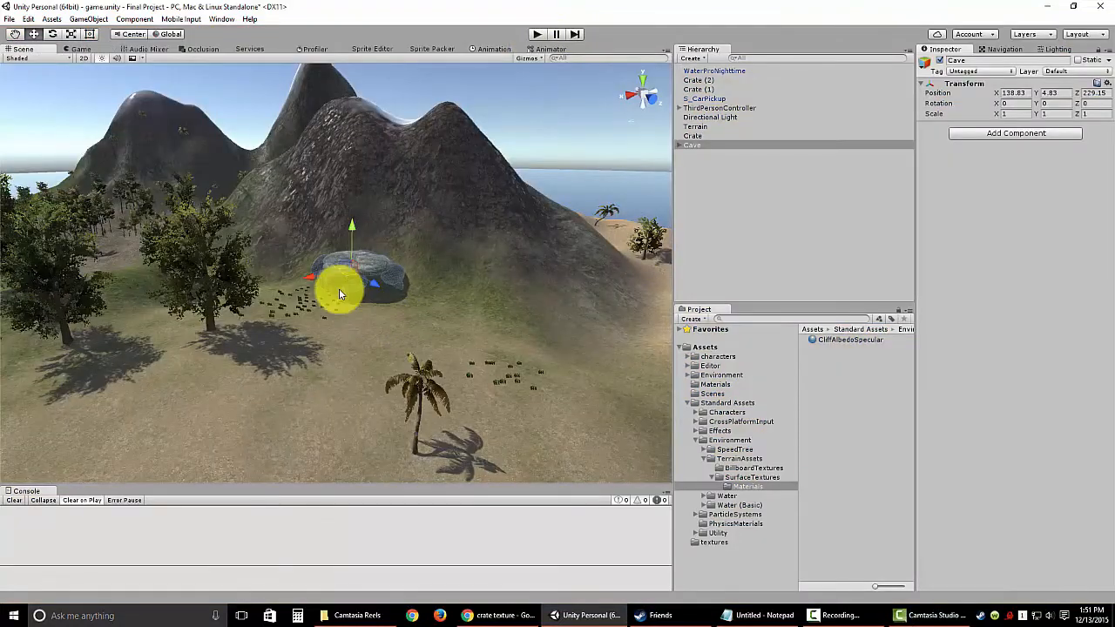
Frame a cave sphere, open the CliffAlbedoSpecular material and look through its shader options, leaving it on Standard.
{"action": "left_click", "coordinate": [339, 288]}
{"action": "key", "text": "f"}
{"action": "scroll", "coordinate": [411, 381], "scroll_direction": "up", "scroll_amount": 4}
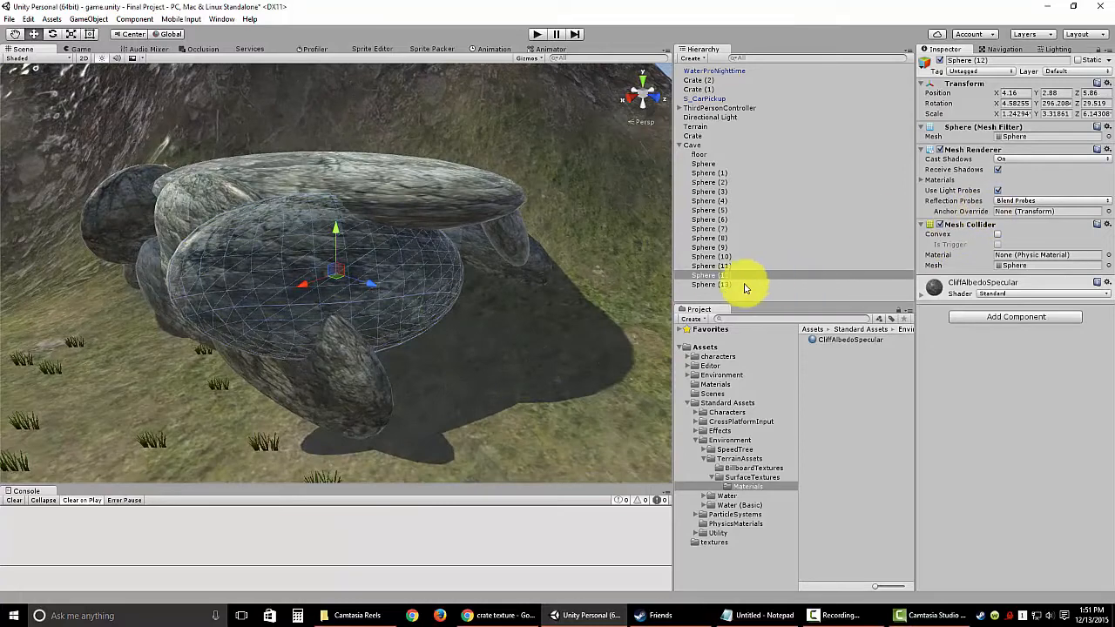
{"action": "left_click", "coordinate": [838, 340]}
{"action": "left_click", "coordinate": [1009, 74]}
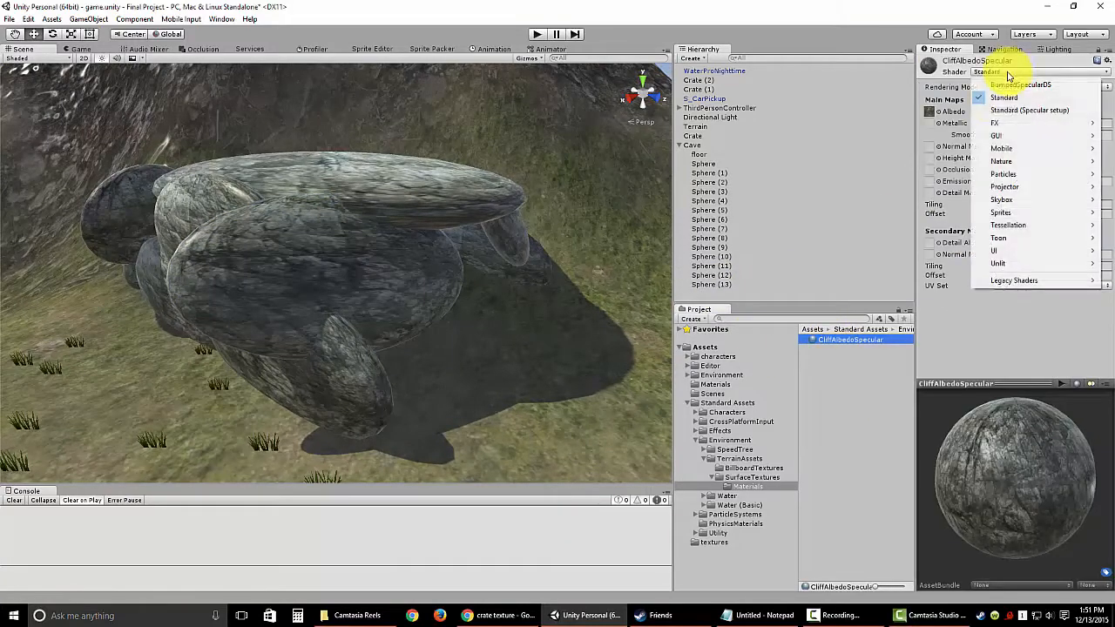
{"action": "left_click", "coordinate": [952, 352]}
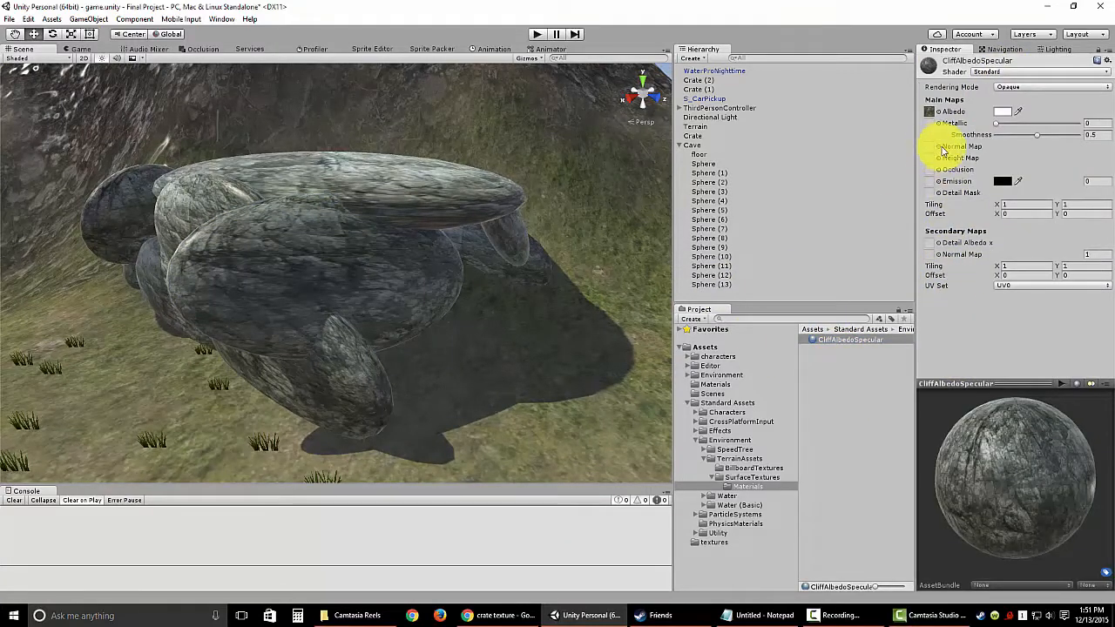
Try Cap_02_Normal, jaw_Bottom_normal and CliffNormals as the material's normal map, and settle on MudRockyNormals.
{"action": "left_click", "coordinate": [939, 147]}
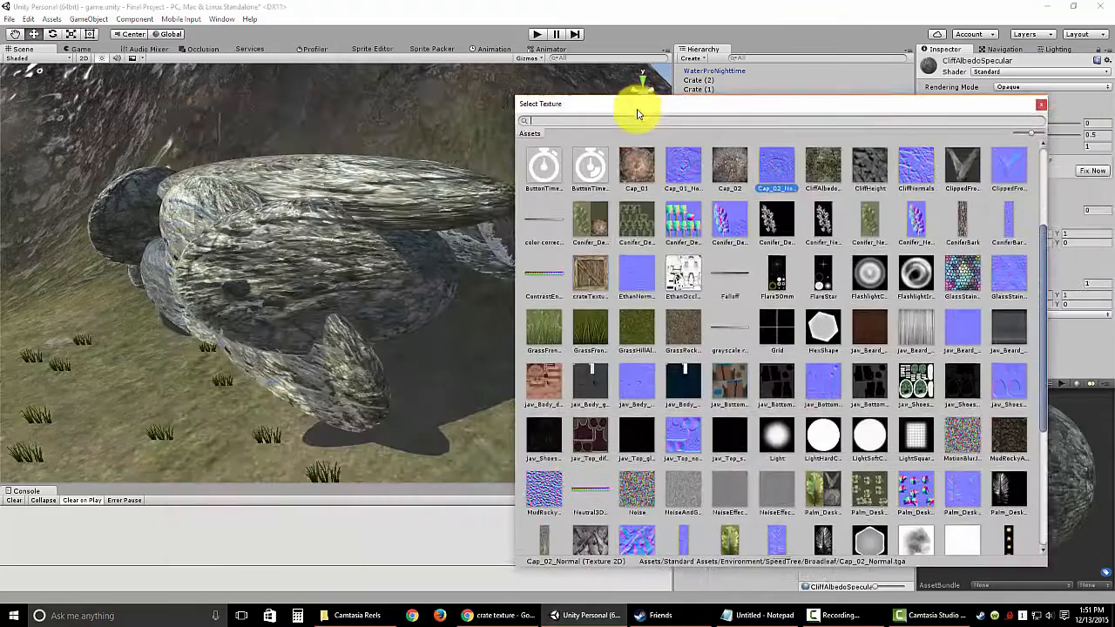
{"action": "left_click_drag", "start_coordinate": [639, 108], "coordinate": [783, 64]}
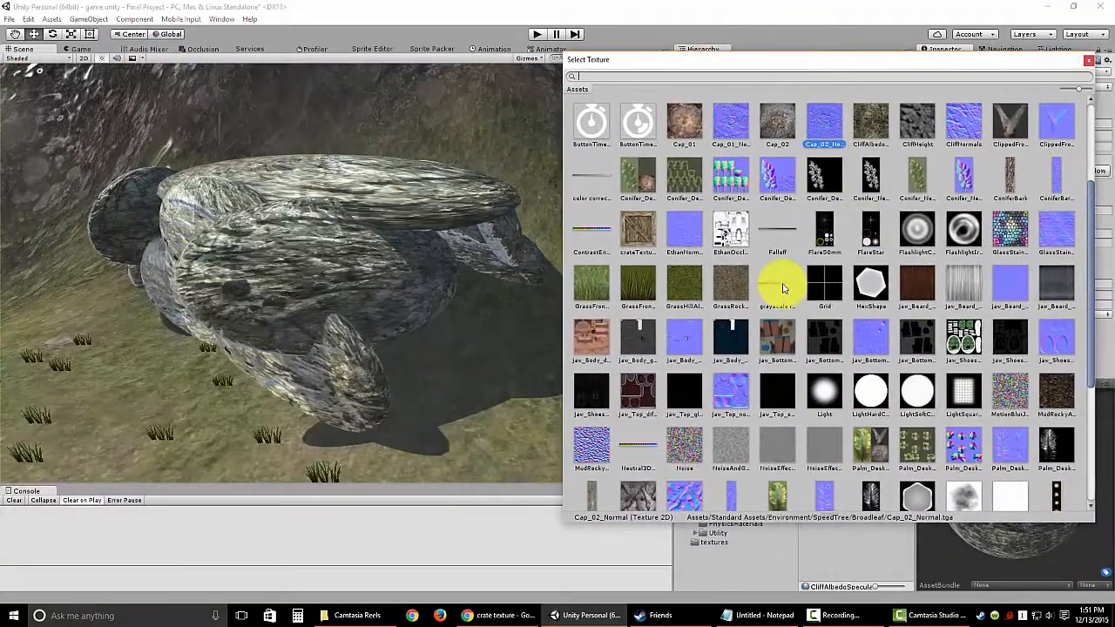
{"action": "left_click", "coordinate": [867, 349]}
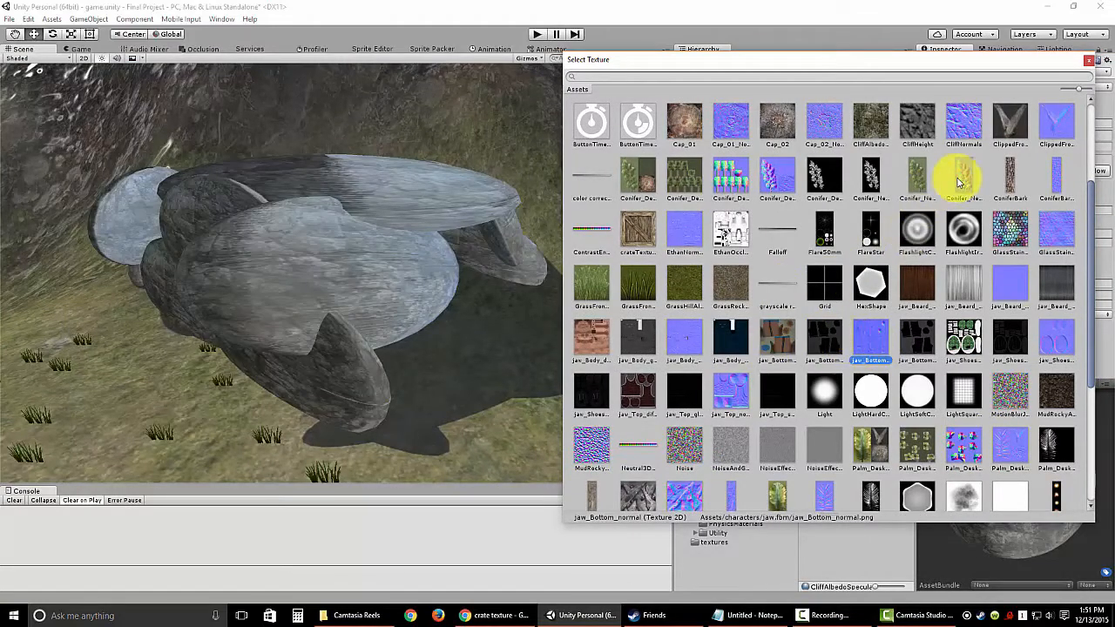
{"action": "left_click", "coordinate": [959, 175]}
{"action": "left_click", "coordinate": [963, 129]}
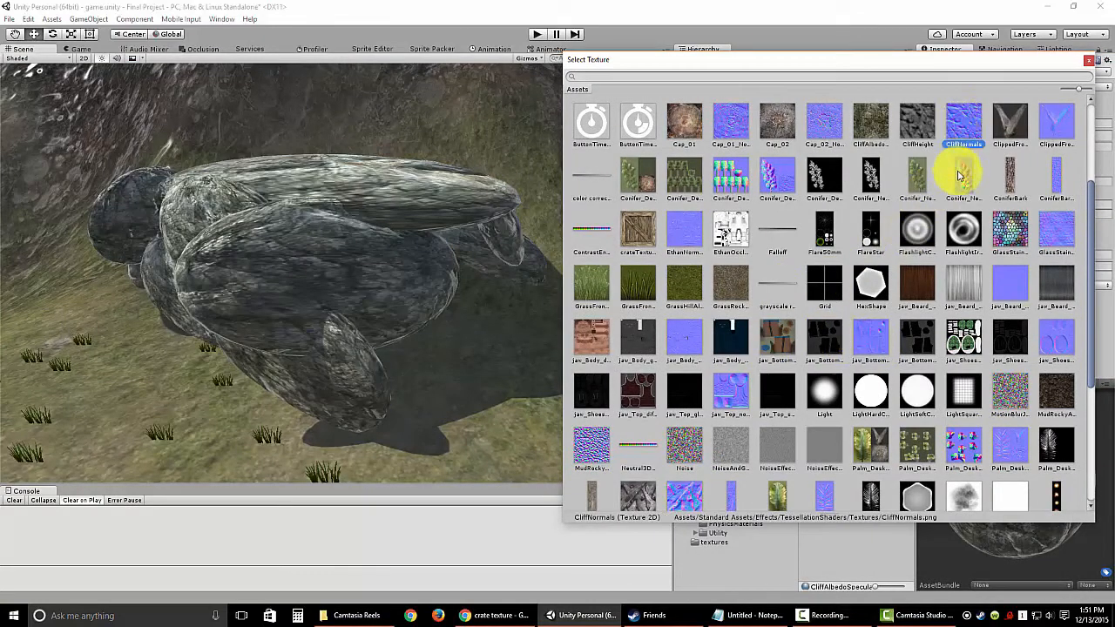
{"action": "left_click", "coordinate": [844, 128]}
{"action": "scroll", "coordinate": [747, 349], "scroll_direction": "down", "scroll_amount": 4}
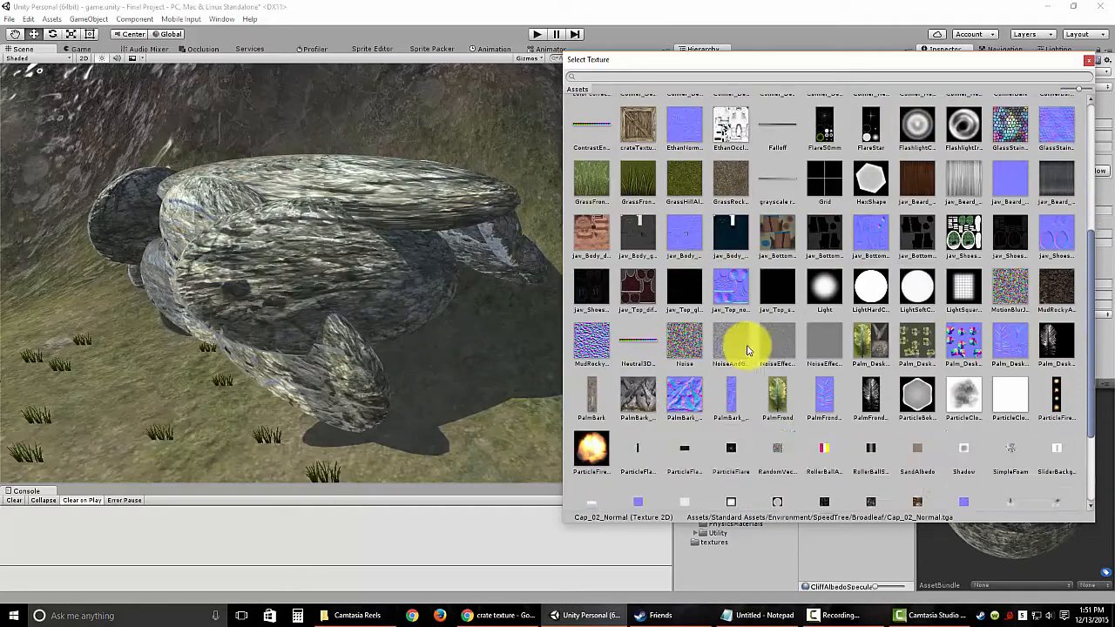
{"action": "left_click", "coordinate": [599, 312]}
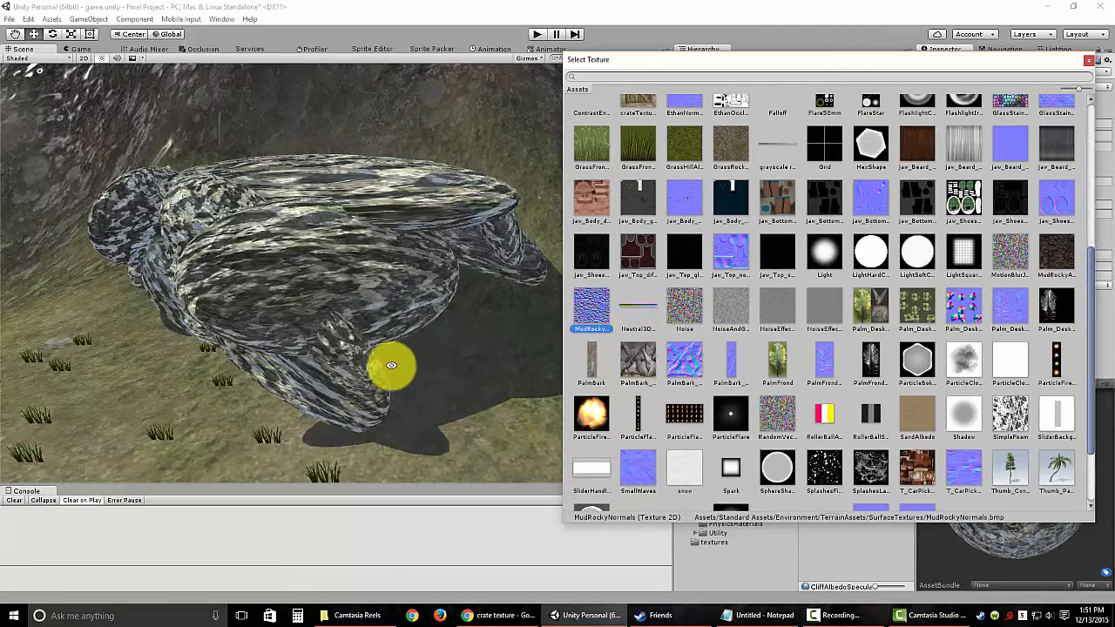
{"action": "left_click", "coordinate": [360, 346], "text": "alt"}
{"action": "left_click_drag", "start_coordinate": [358, 347], "coordinate": [393, 380], "text": "alt"}
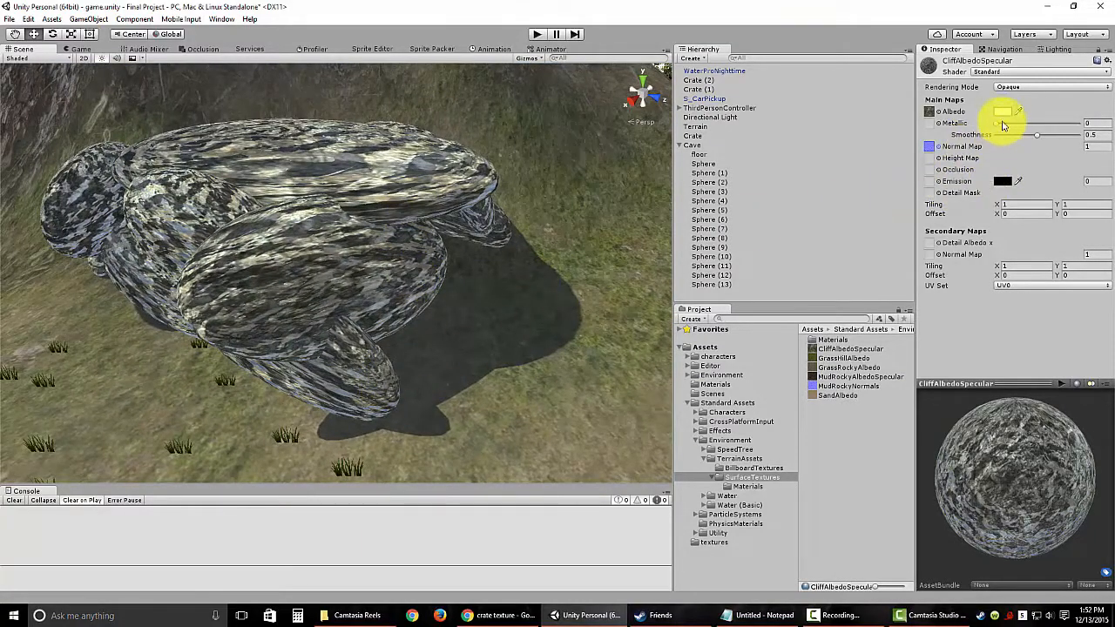
Tint the CliffAlbedoSpecular albedo brown and set its normal map strength to 0.3.
{"action": "key", "text": "ctrl+z"}
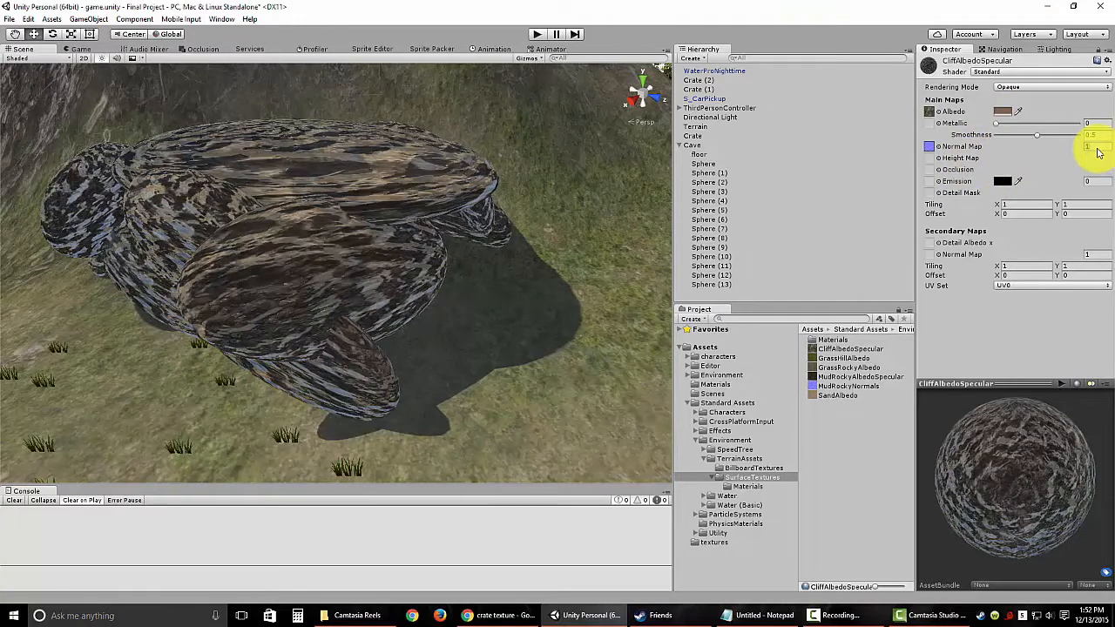
{"action": "type", "text": ".5"}
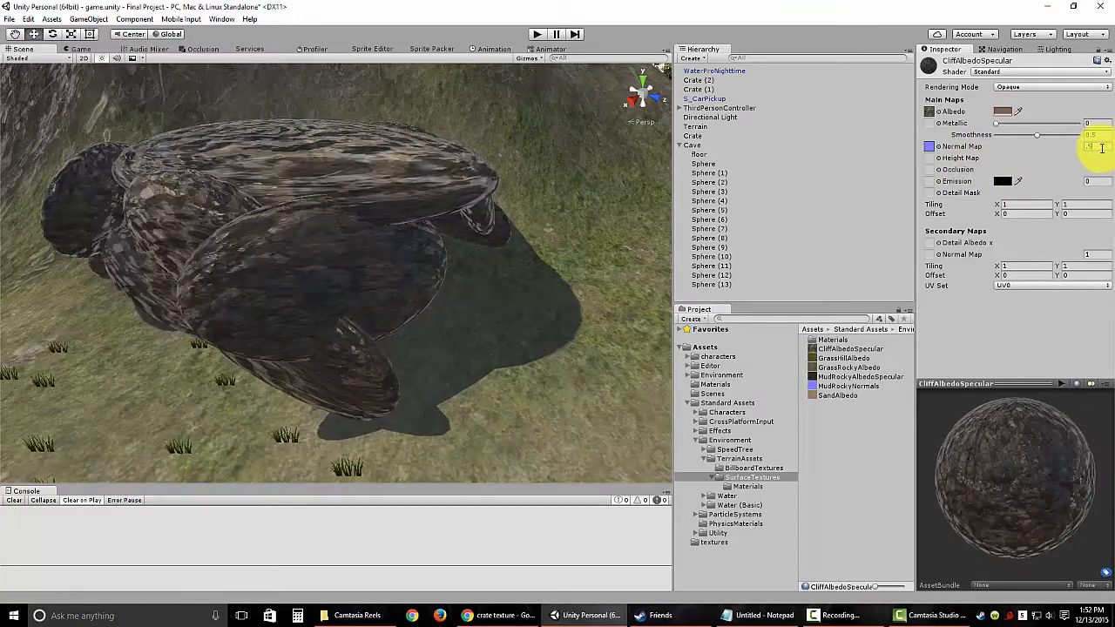
{"action": "key", "text": "BackSpace"}
{"action": "type", "text": "1"}
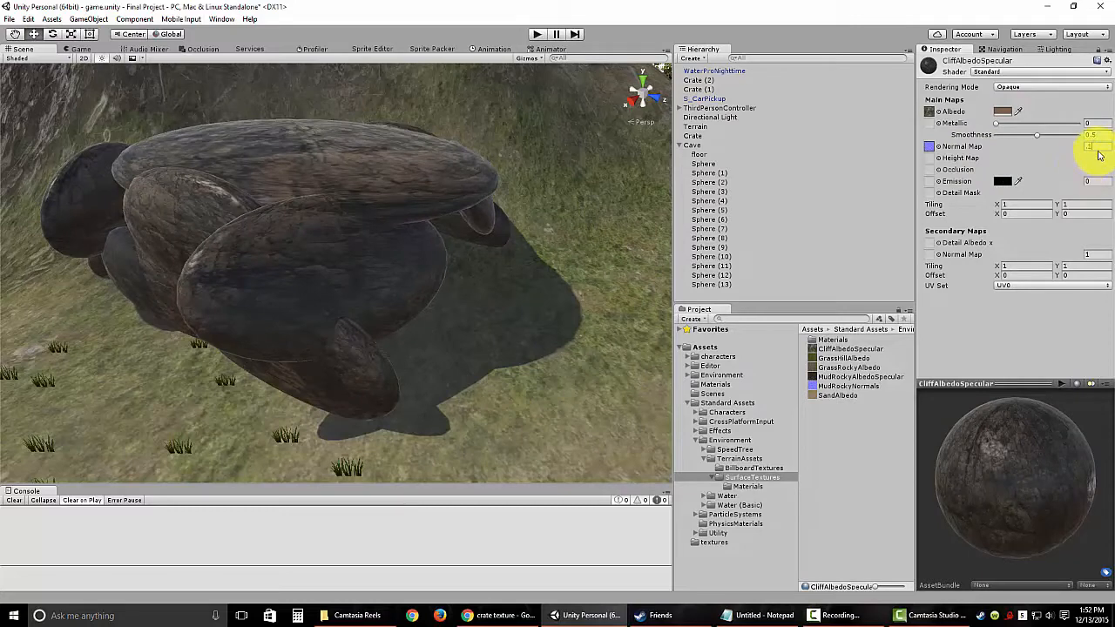
{"action": "key", "text": "ctrl+z"}
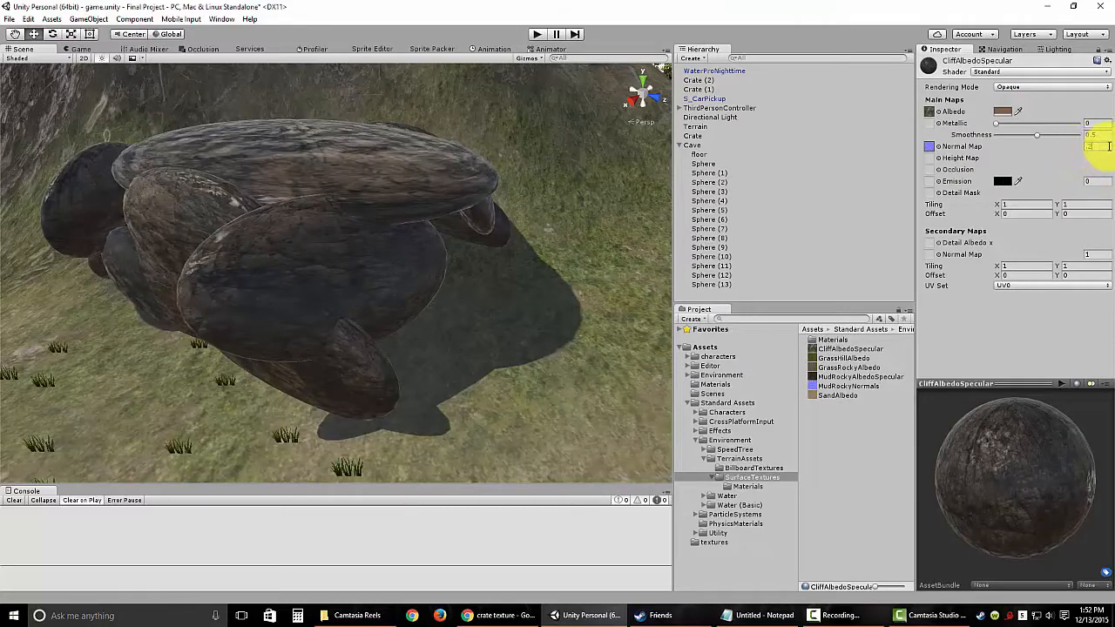
{"action": "type", "text": ".3"}
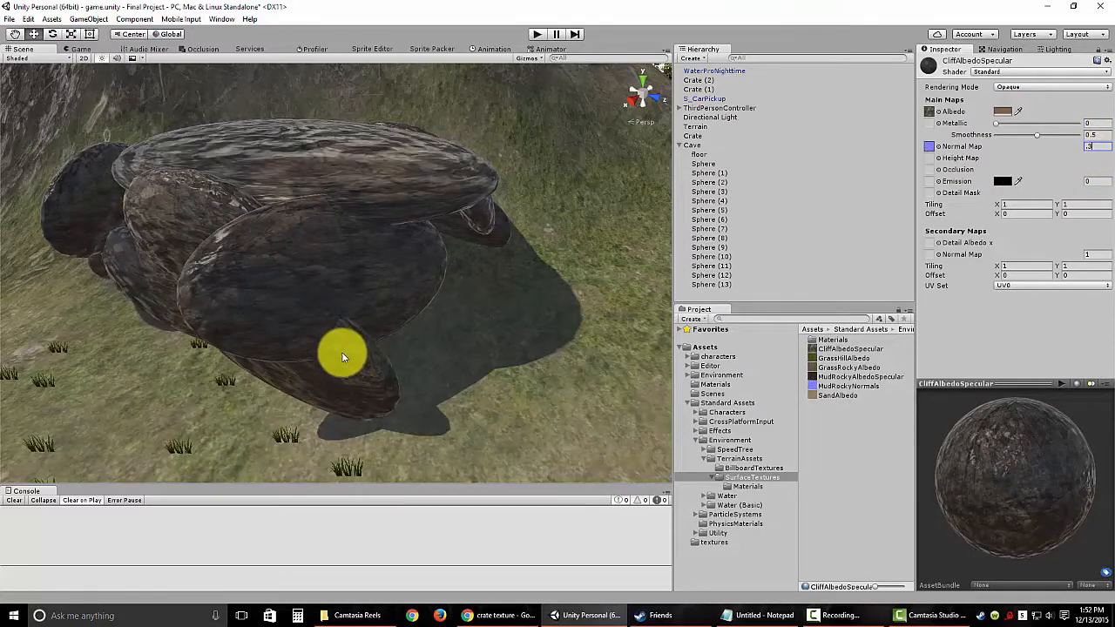
Assign a blue normal-style texture as the material's height map and set its height strength to about 0.0601.
{"action": "left_click_drag", "start_coordinate": [307, 346], "coordinate": [399, 306], "text": "alt"}
{"action": "left_click", "coordinate": [939, 146]}
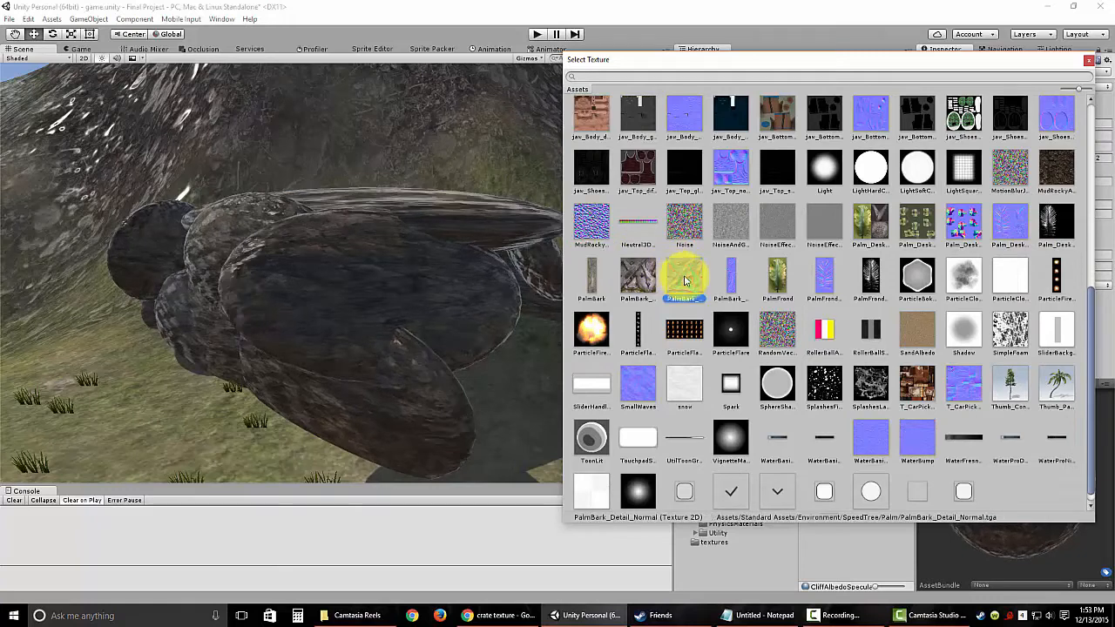
{"action": "scroll", "coordinate": [834, 293], "scroll_direction": "up", "scroll_amount": 6}
{"action": "left_click", "coordinate": [1088, 59]}
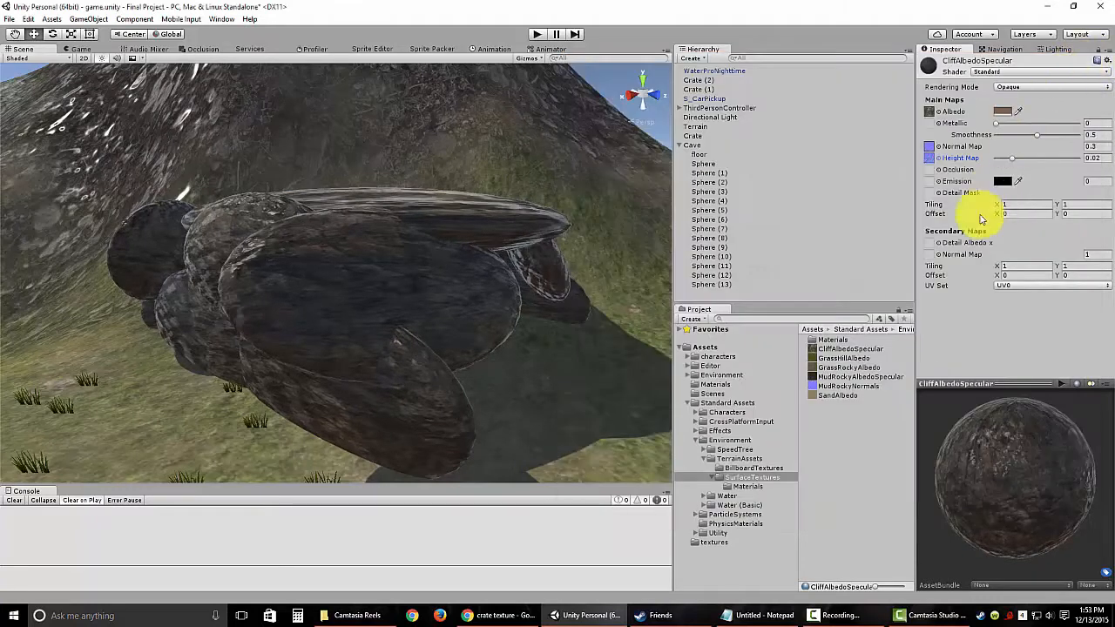
{"action": "left_click_drag", "start_coordinate": [1017, 162], "coordinate": [1042, 161]}
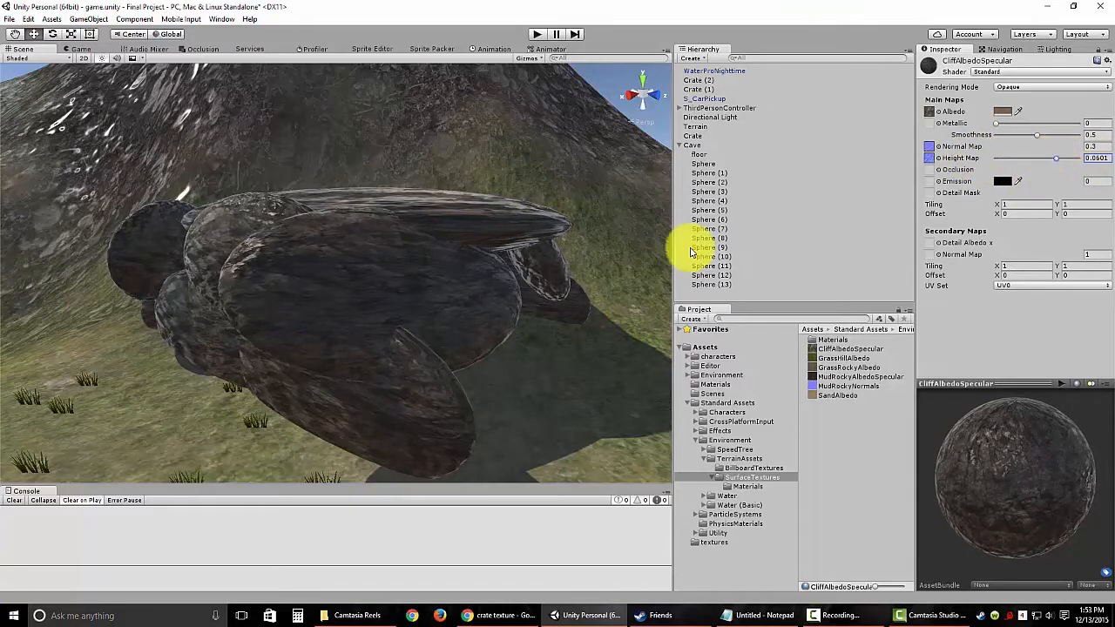
Collapse the Cave group and inspect the brown rock cave up close and against the mountain and surrounding landscape.
{"action": "left_click_drag", "start_coordinate": [369, 344], "coordinate": [445, 370], "text": "alt"}
{"action": "scroll", "coordinate": [454, 326], "scroll_direction": "down", "scroll_amount": 7}
{"action": "scroll", "coordinate": [419, 349], "scroll_direction": "down", "scroll_amount": 3}
{"action": "scroll", "coordinate": [418, 348], "scroll_direction": "up", "scroll_amount": 9}
{"action": "scroll", "coordinate": [418, 348], "scroll_direction": "down", "scroll_amount": 6}
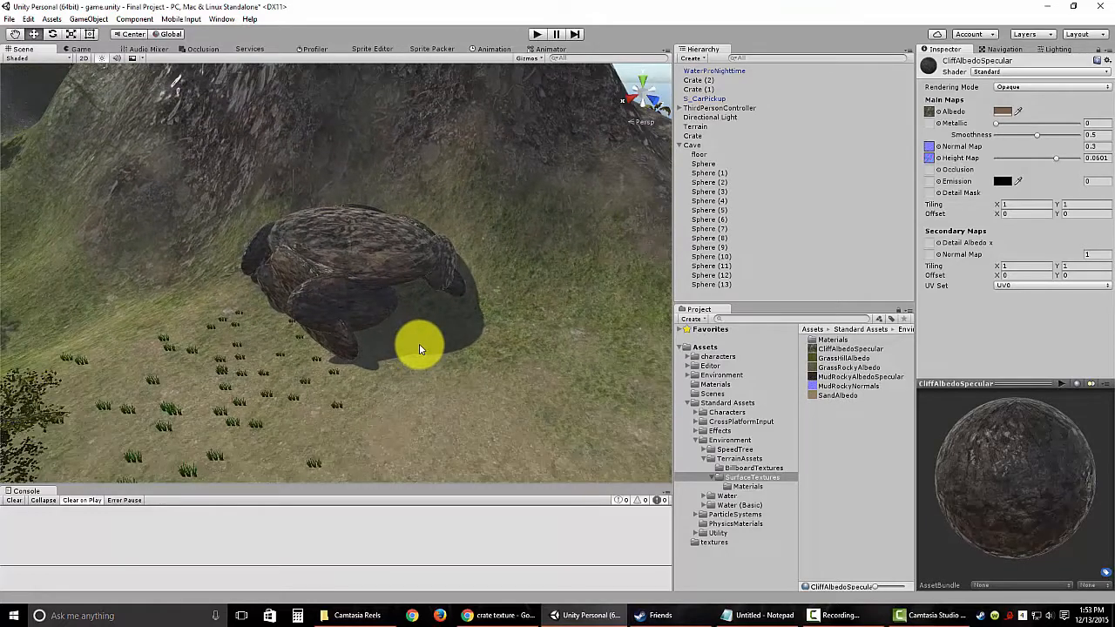
{"action": "left_click", "coordinate": [680, 145]}
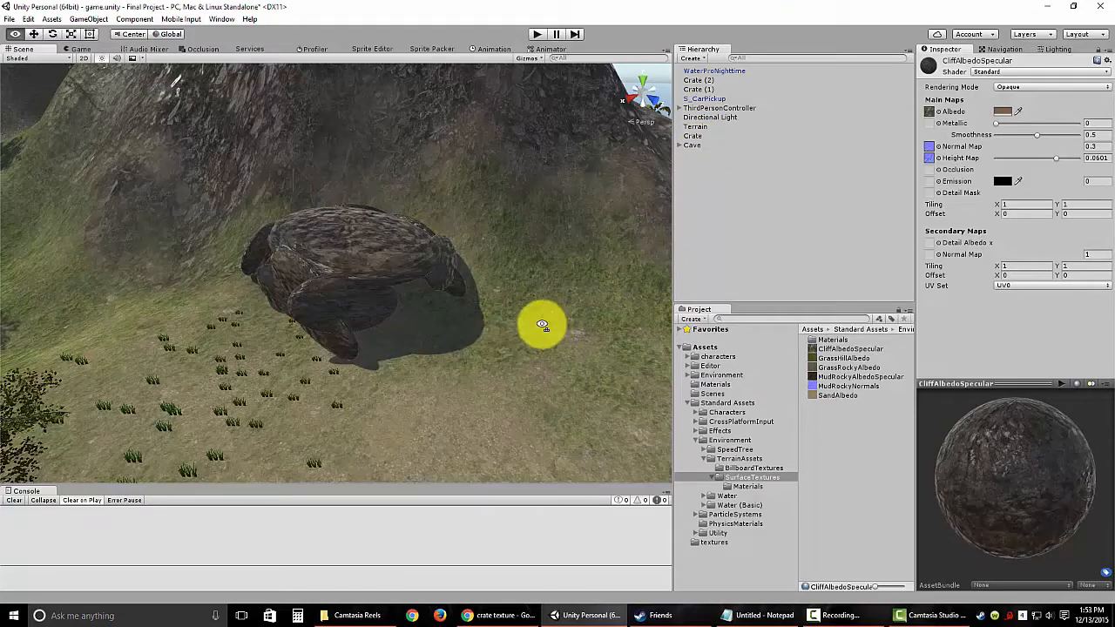
{"action": "scroll", "coordinate": [542, 324], "scroll_direction": "down", "scroll_amount": 10}
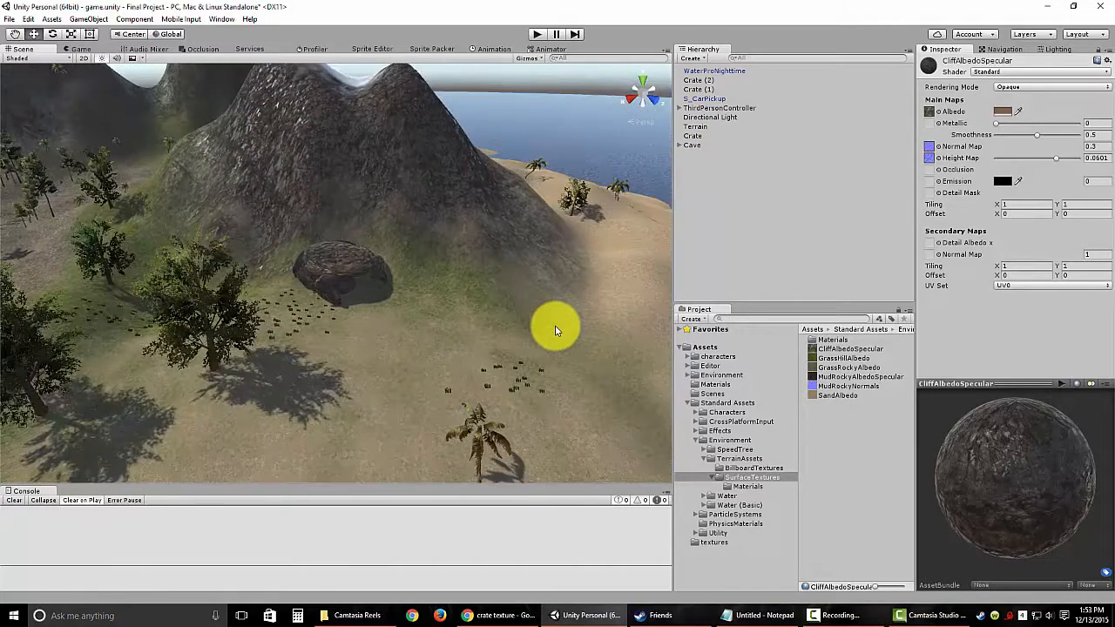
{"action": "scroll", "coordinate": [556, 330], "scroll_direction": "down", "scroll_amount": 5}
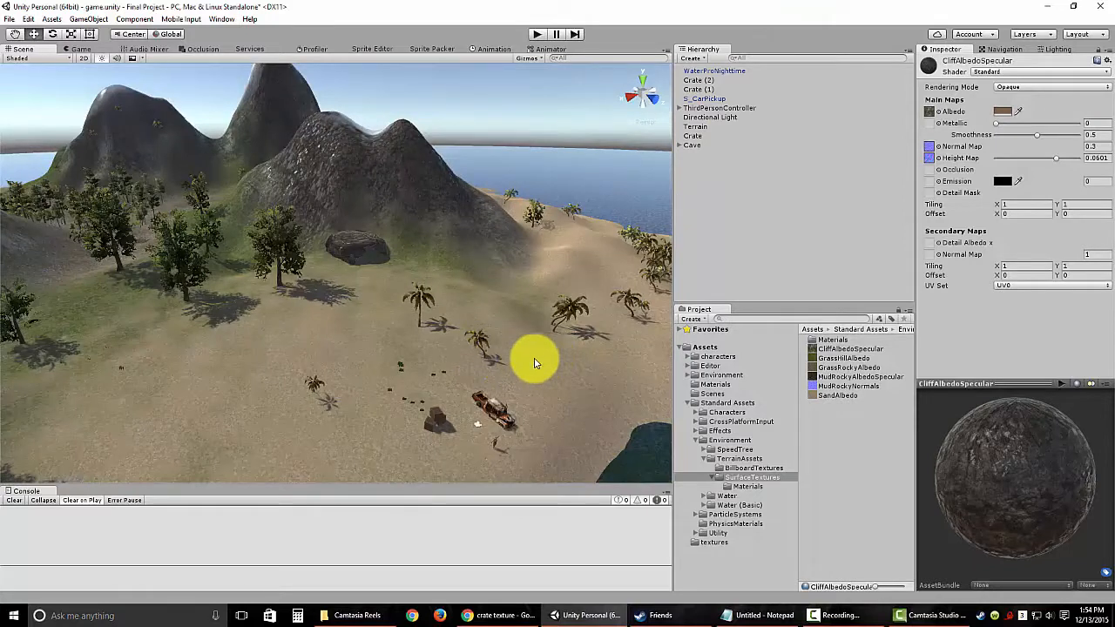